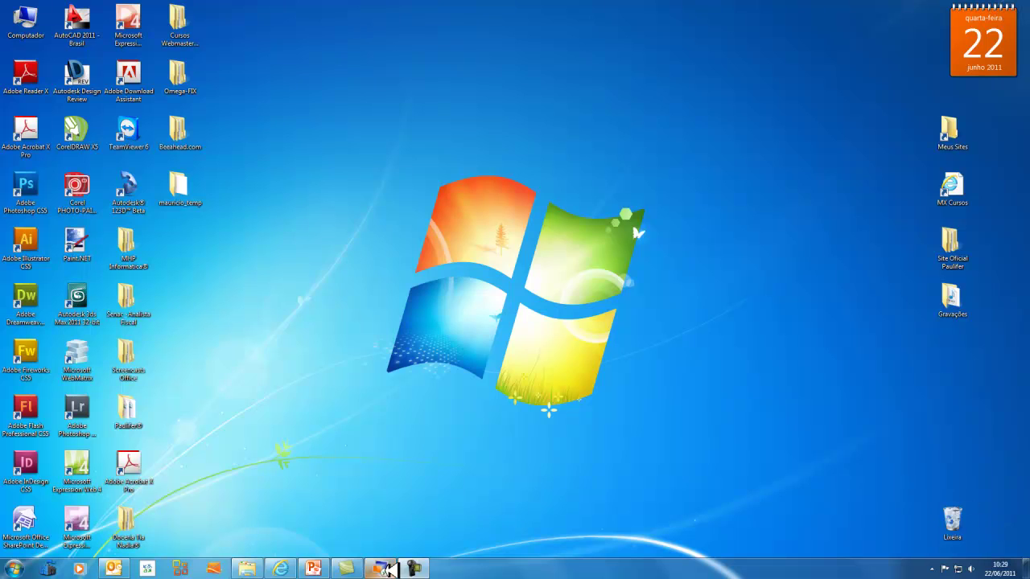
# Bring up Word 2003, check its version information, and minimize the window.
pyautogui.click(388, 570)
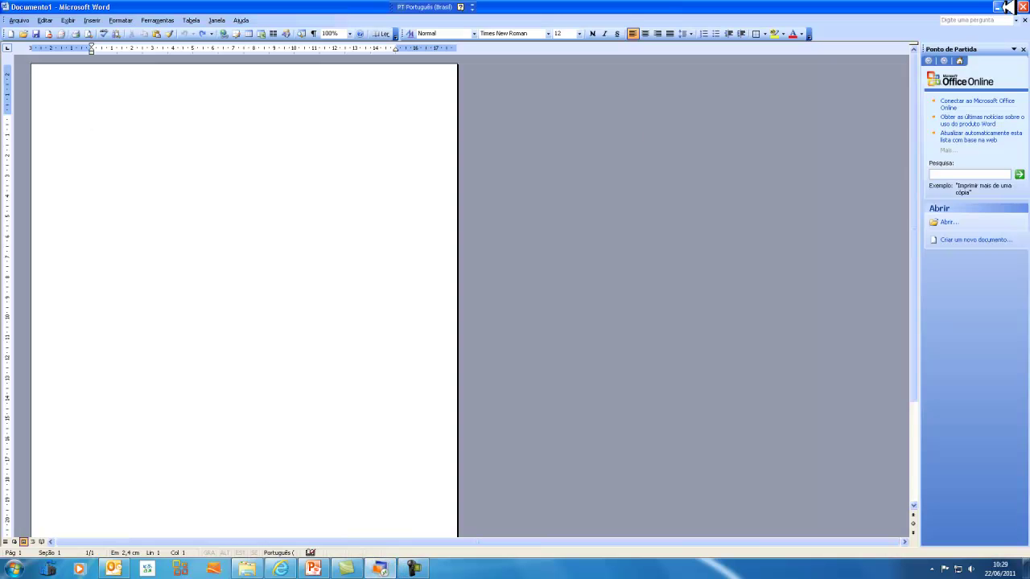
pyautogui.click(242, 20)
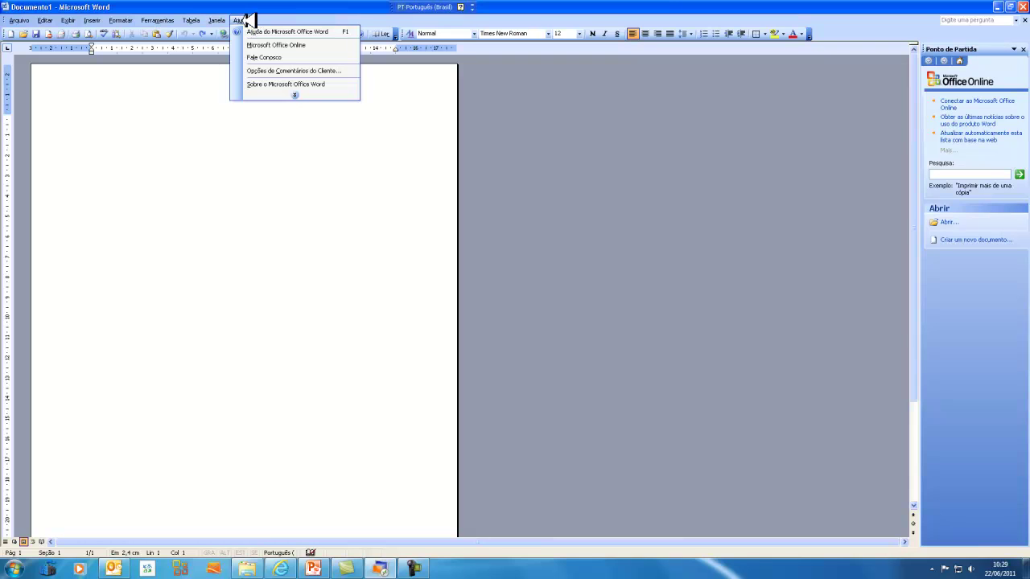
pyautogui.click(262, 86)
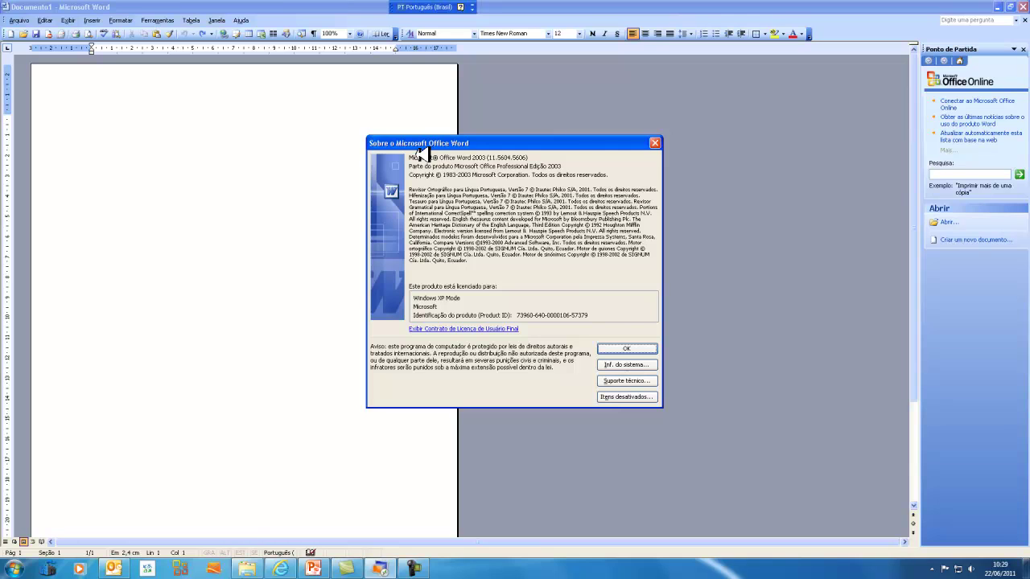
pyautogui.click(624, 348)
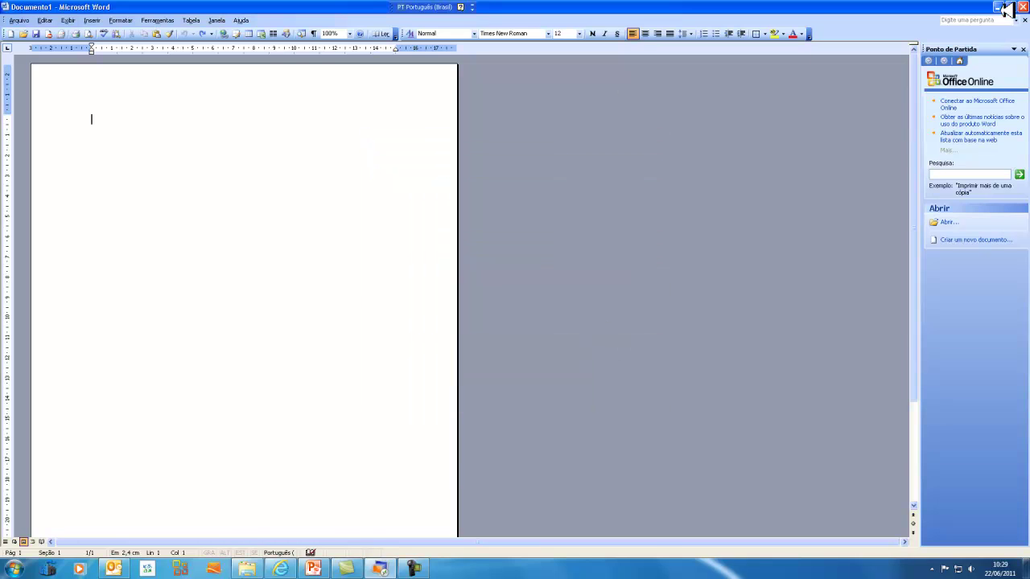
pyautogui.click(1005, 8)
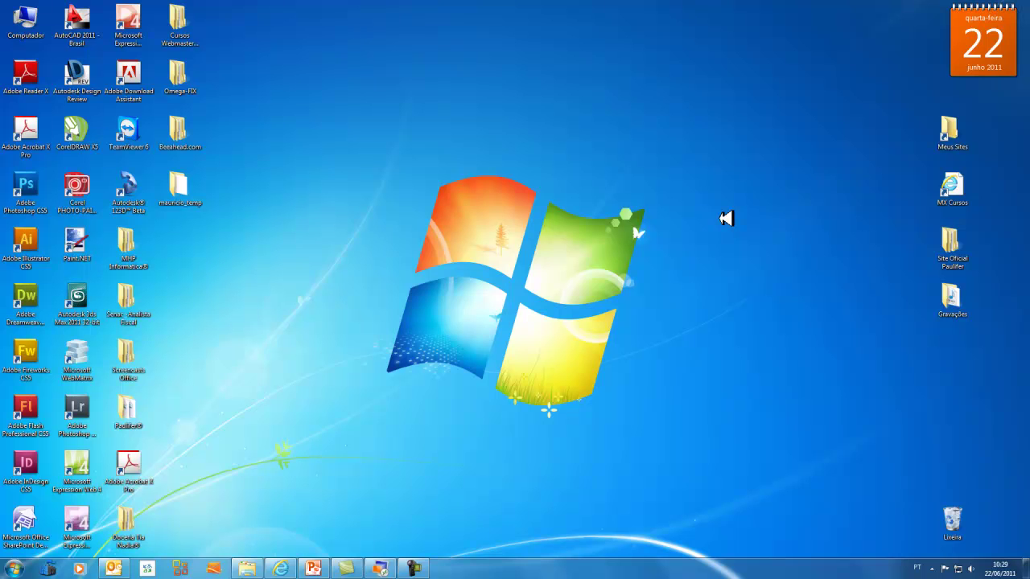
# Search the installed programs for "word", launch Microsoft Word 2010 and close it.
pyautogui.press('super')
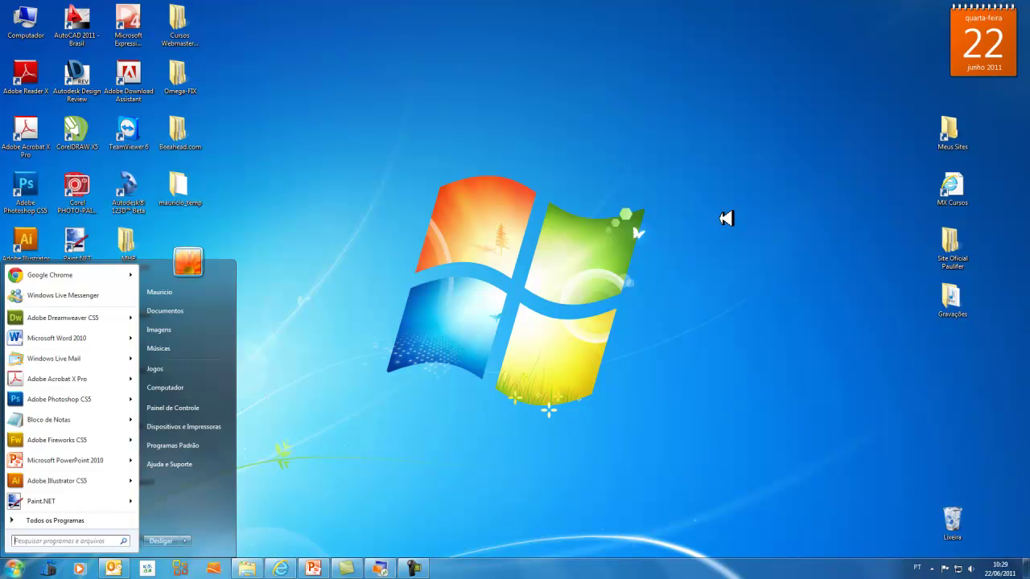
pyautogui.write('word')
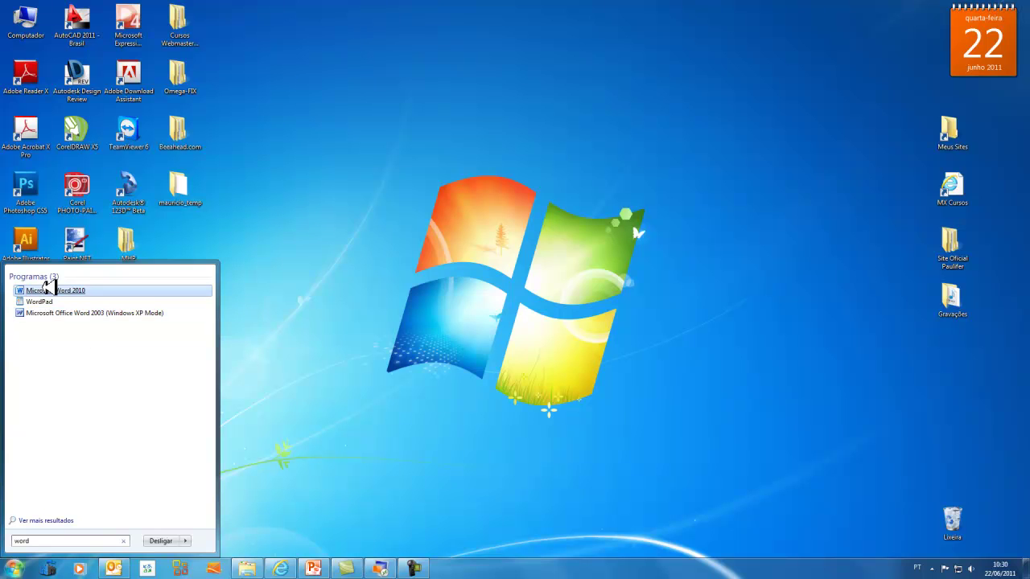
pyautogui.click(73, 290)
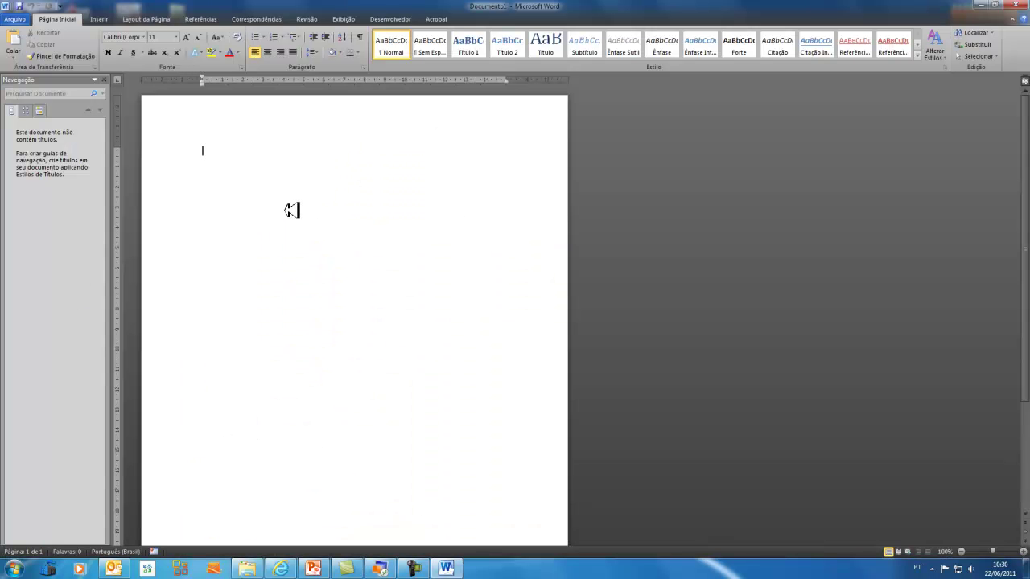
pyautogui.click(1025, 6)
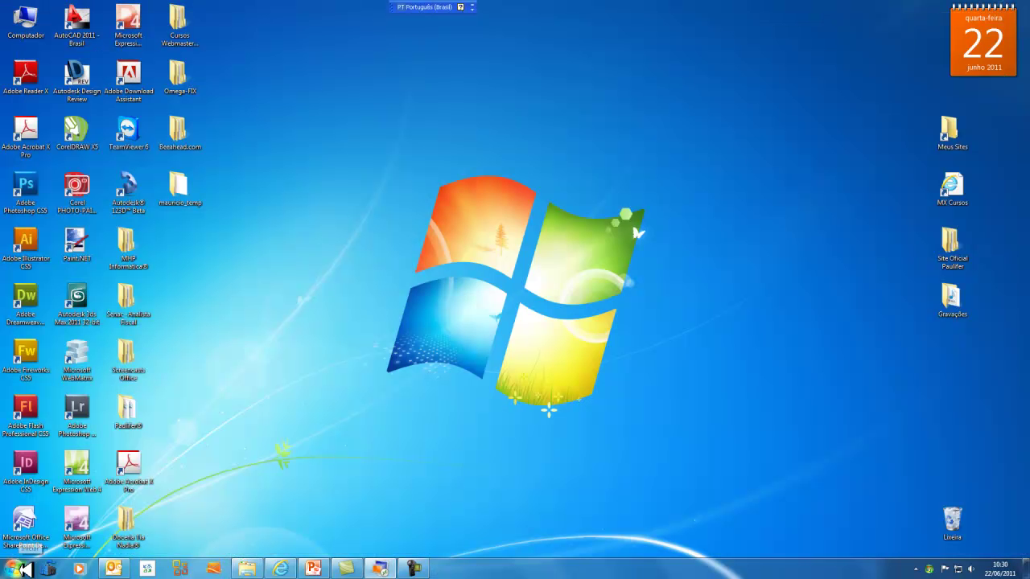
# Launch Microsoft Word 2010 from the Microsoft Office folder in the full program list and close it.
pyautogui.click(24, 568)
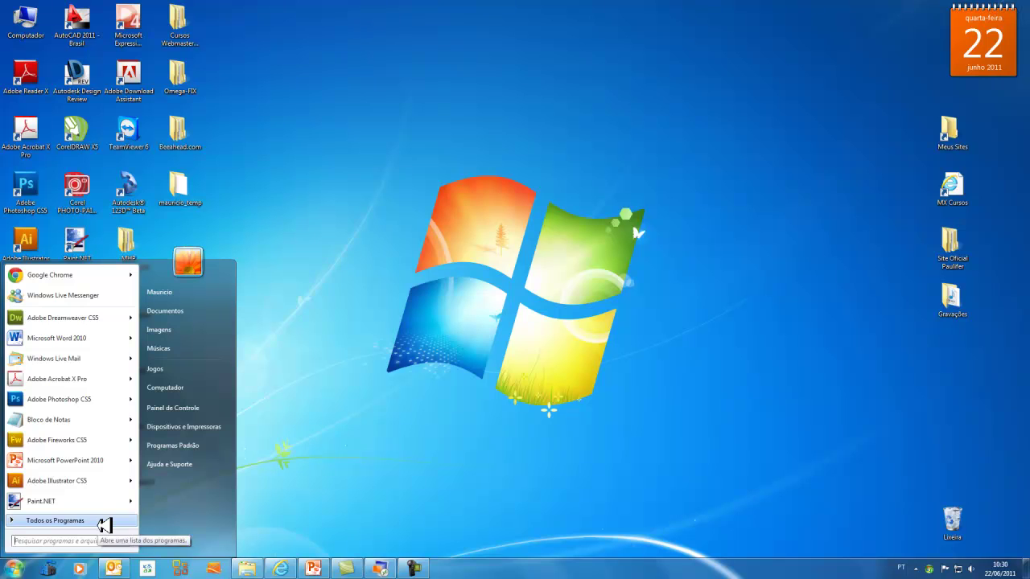
pyautogui.click(105, 521)
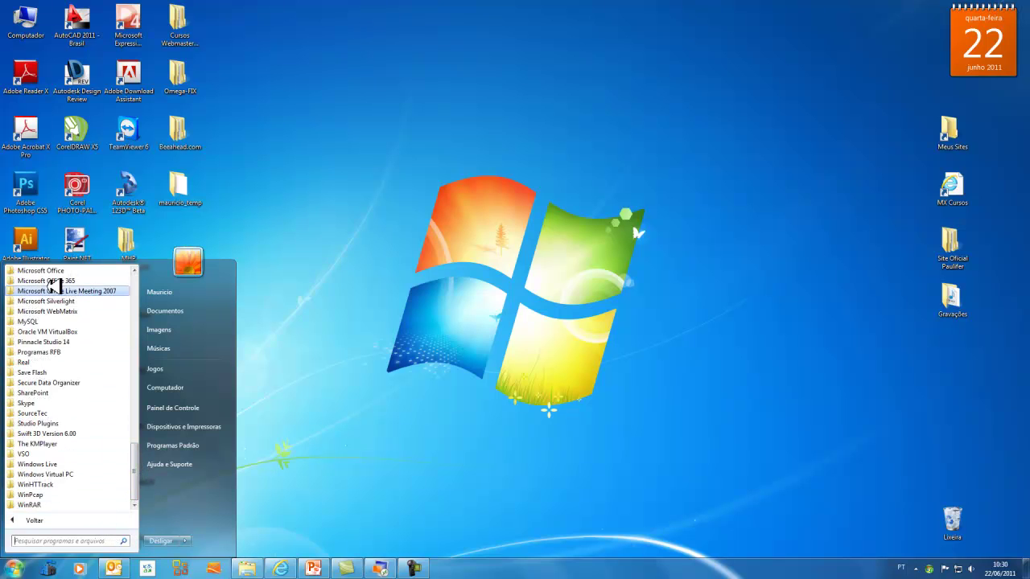
pyautogui.click(49, 271)
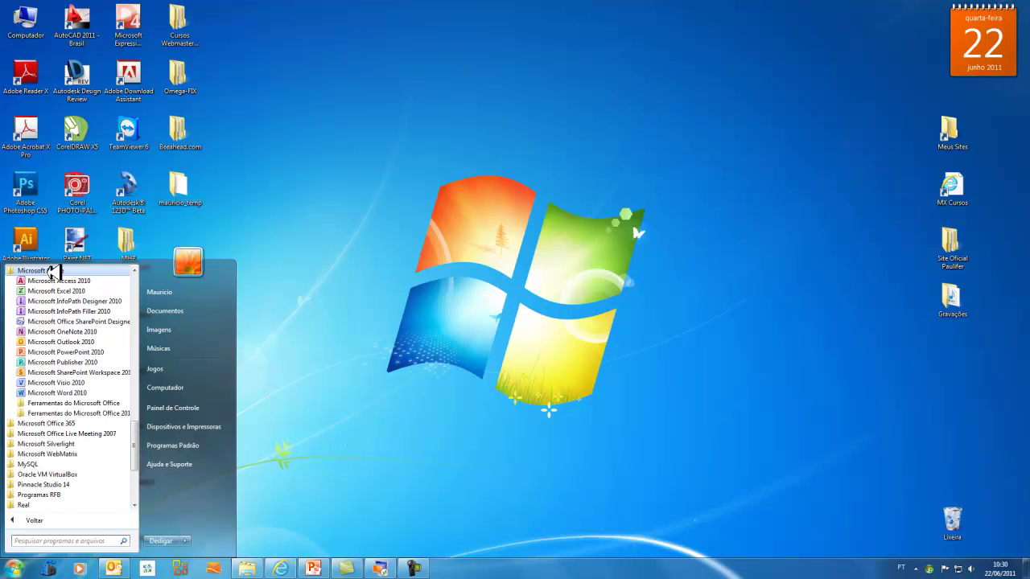
pyautogui.click(53, 392)
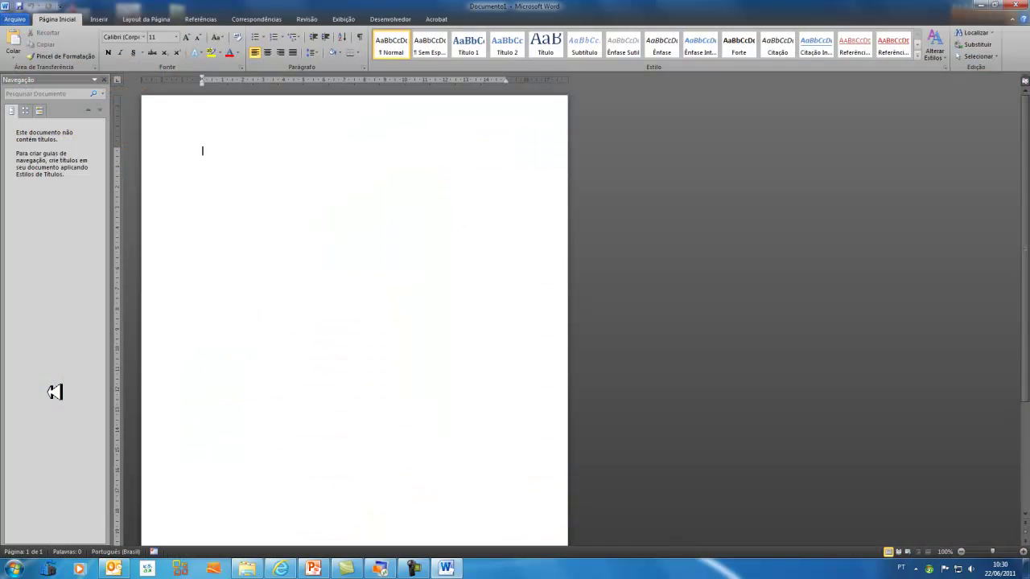
pyautogui.click(1023, 5)
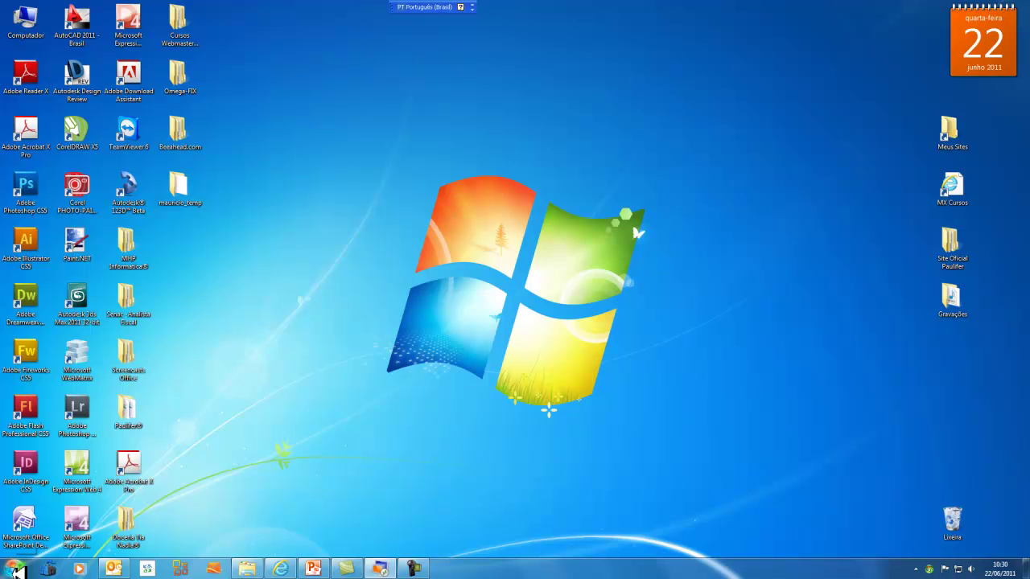
# Find the Executar (Run) program by searching for "executar" and use it to start Word 2010 with winword.exe.
pyautogui.click(19, 570)
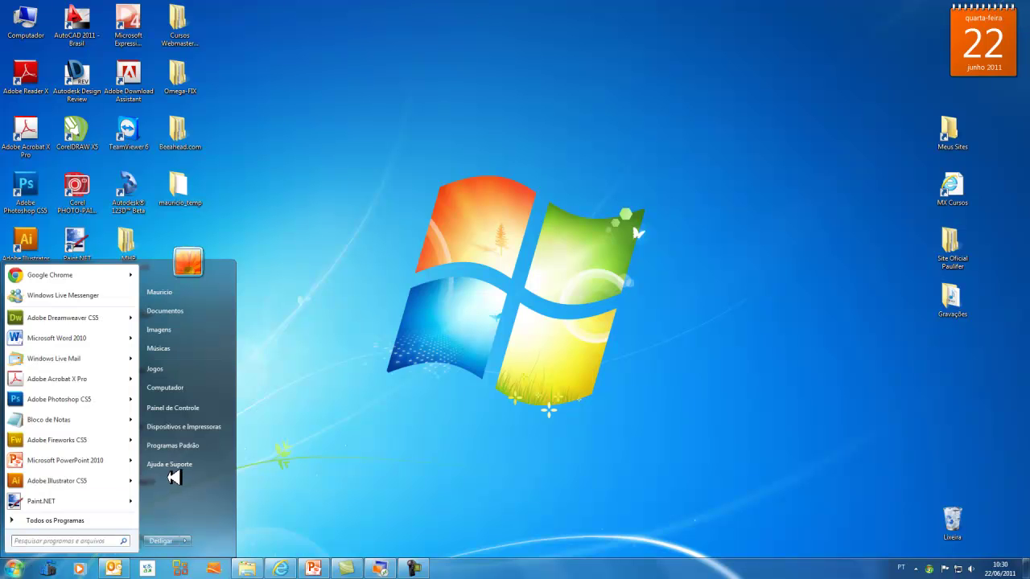
pyautogui.write('executar')
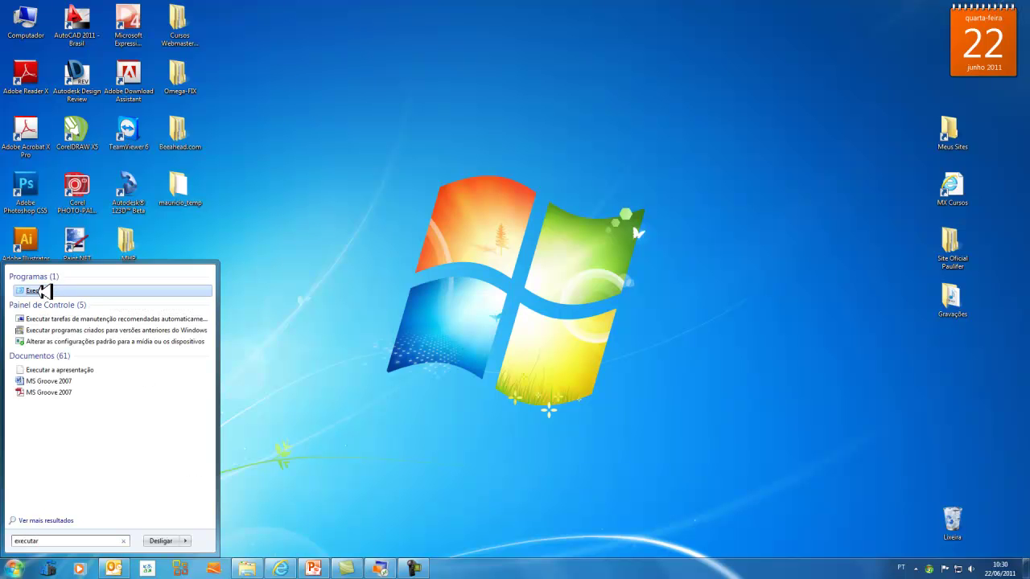
pyautogui.click(44, 291)
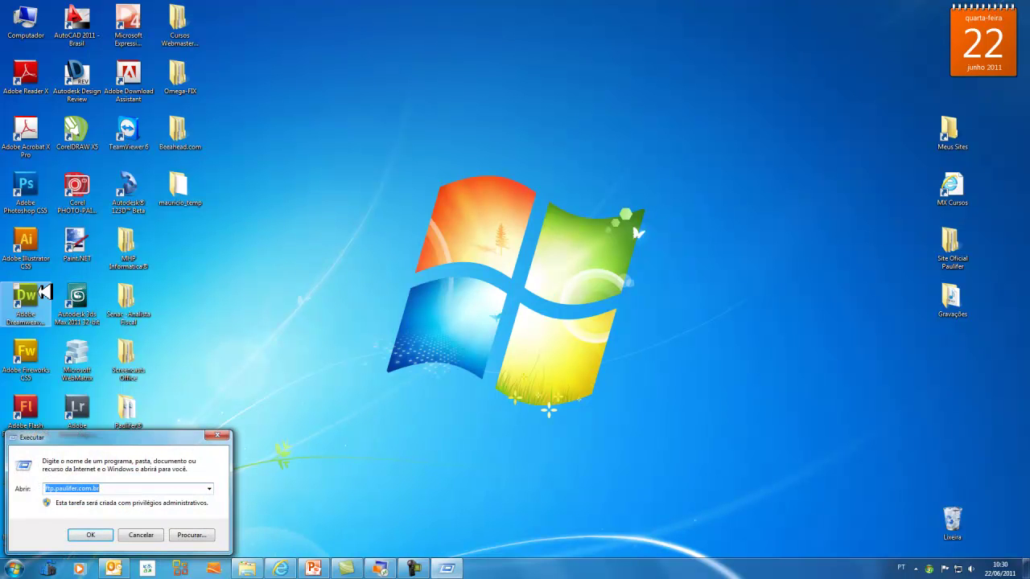
pyautogui.write('winword.exe')
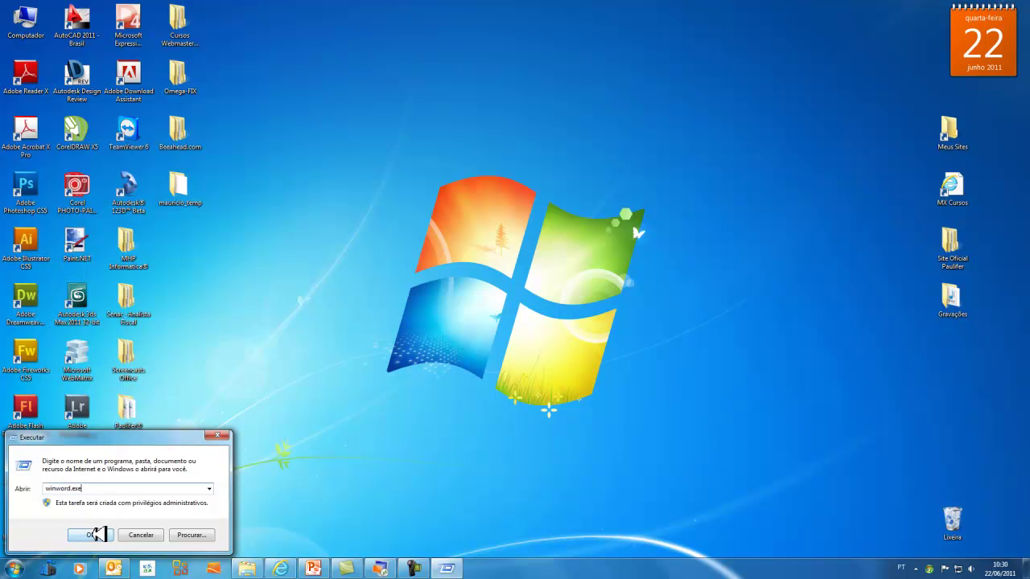
pyautogui.click(97, 534)
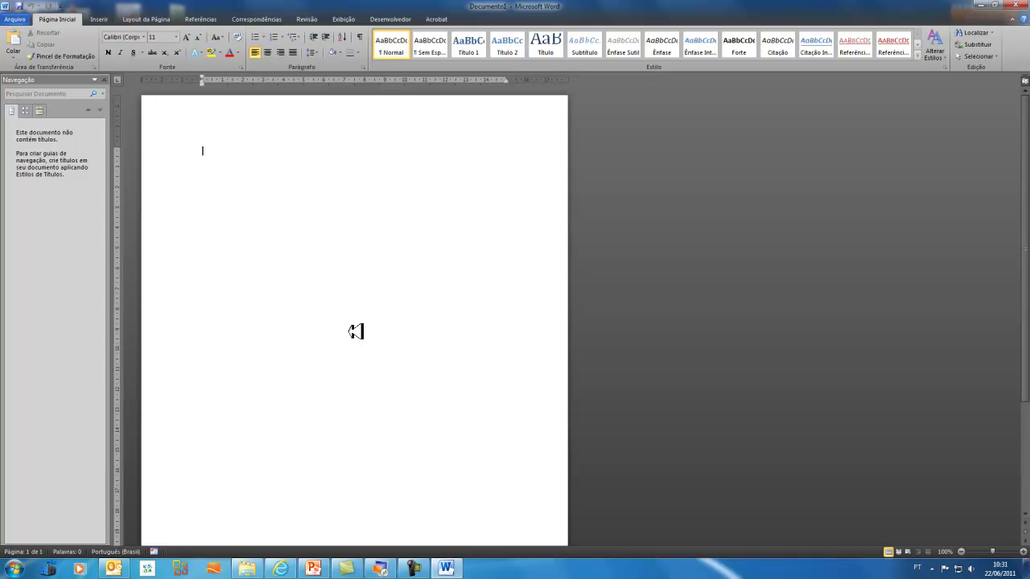
pyautogui.moveTo(1024, 148)
pyautogui.mouseDown()
pyautogui.moveTo(1024, 160)
pyautogui.moveTo(1024, 133)
pyautogui.mouseUp()
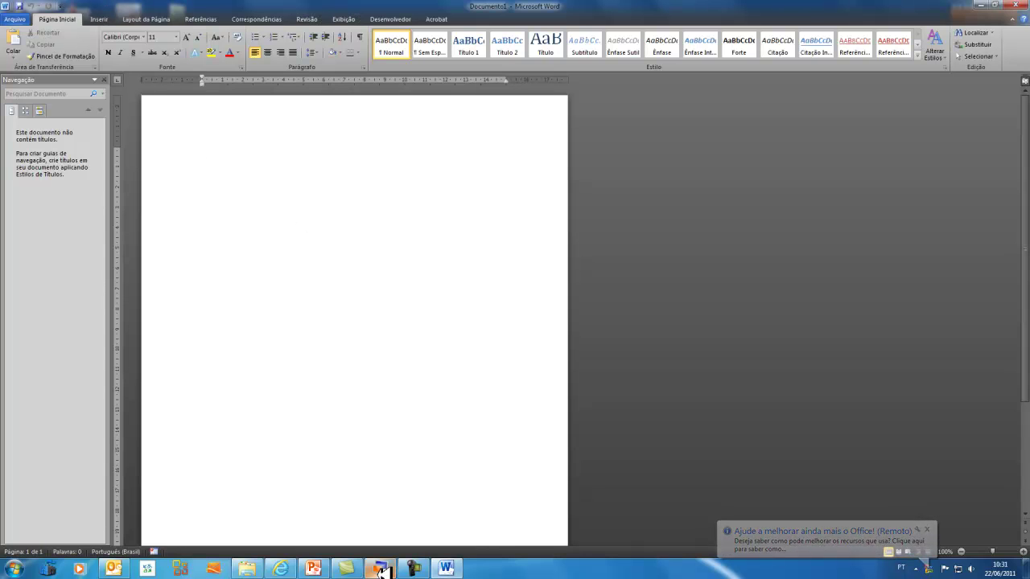
# Switch to Word 2003, examine the commands under Arquivo, Editar, Exibir and Ferramentas, and minimize it.
pyautogui.click(448, 571)
pyautogui.click(381, 507)
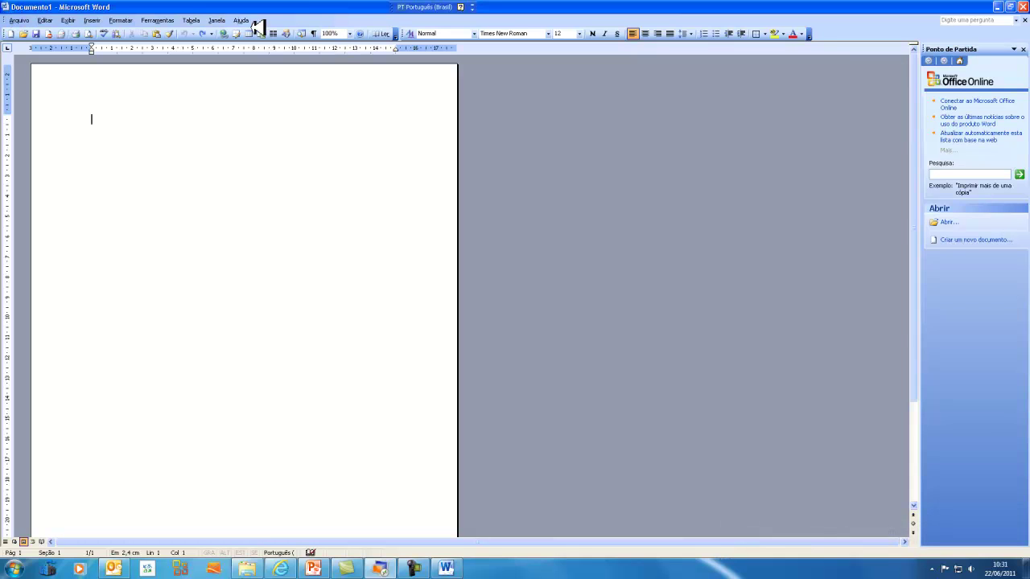
pyautogui.click(17, 20)
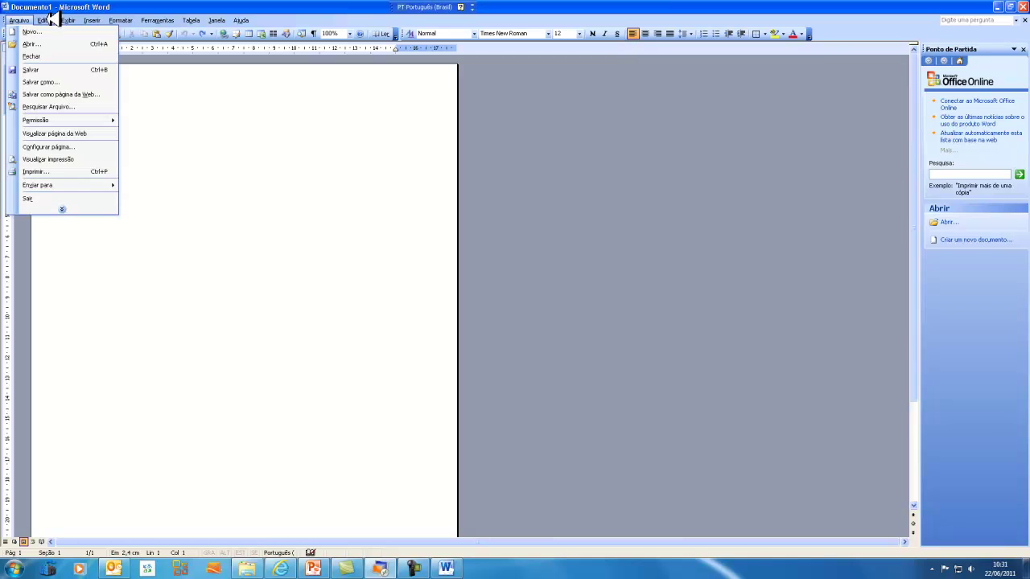
pyautogui.click(45, 20)
pyautogui.click(68, 20)
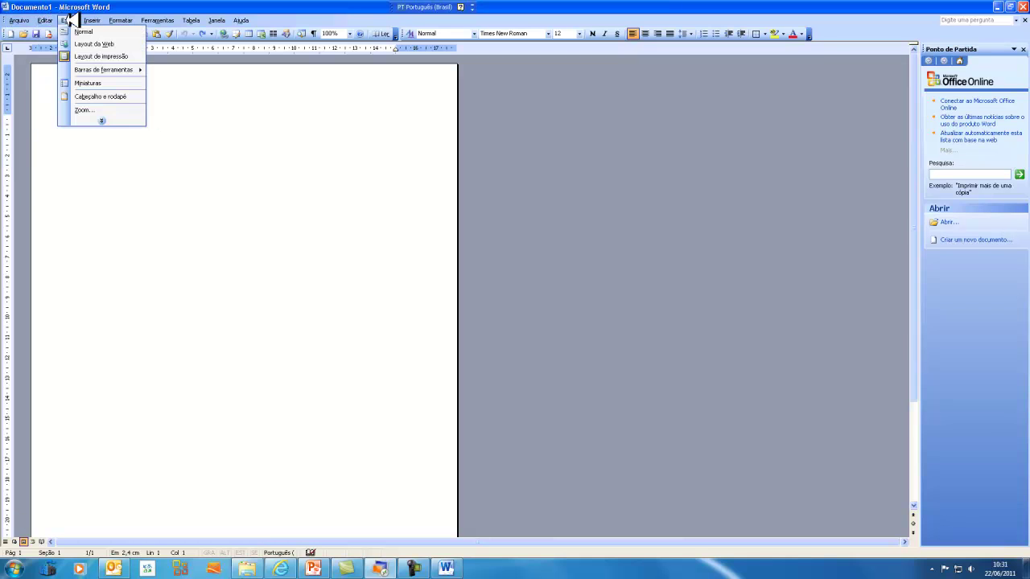
pyautogui.click(20, 19)
pyautogui.click(21, 18)
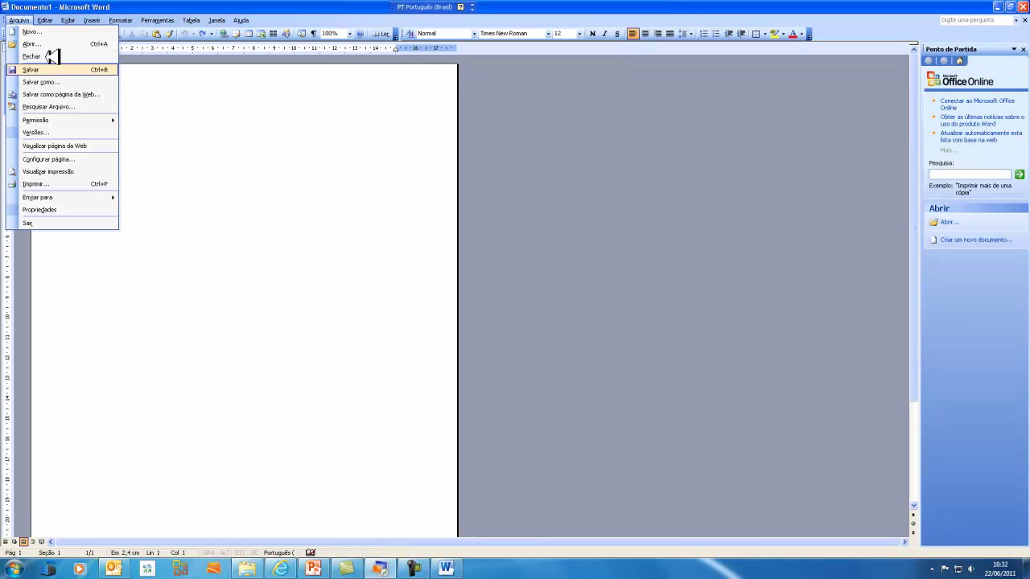
pyautogui.moveTo(42, 20)
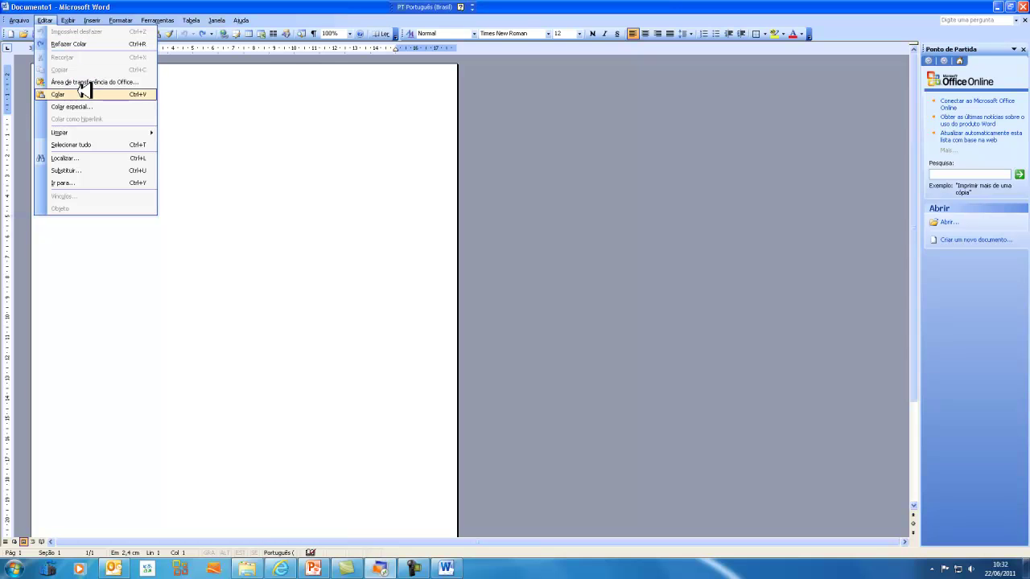
pyautogui.click(44, 21)
pyautogui.click(157, 20)
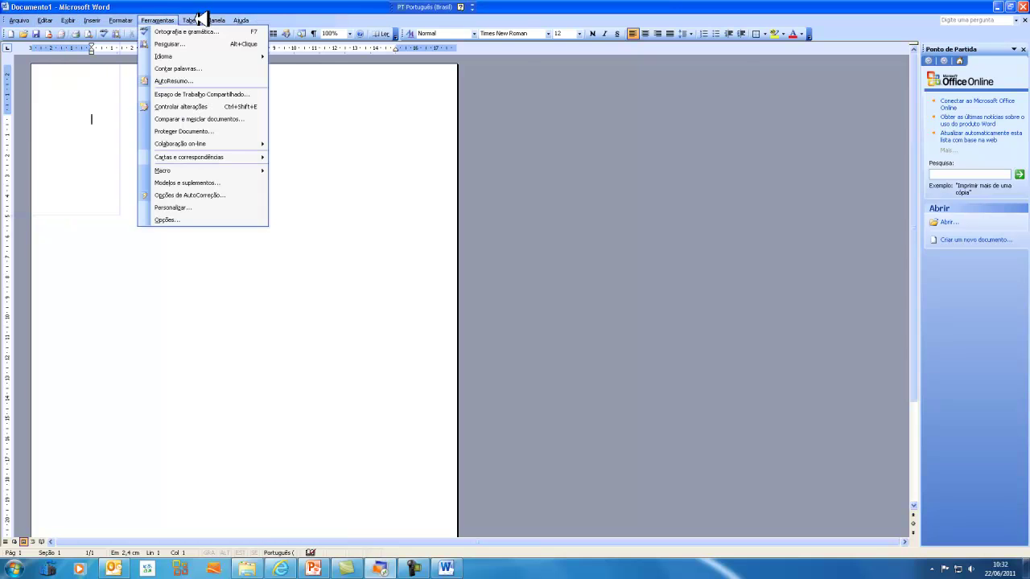
pyautogui.click(932, 10)
pyautogui.click(1005, 9)
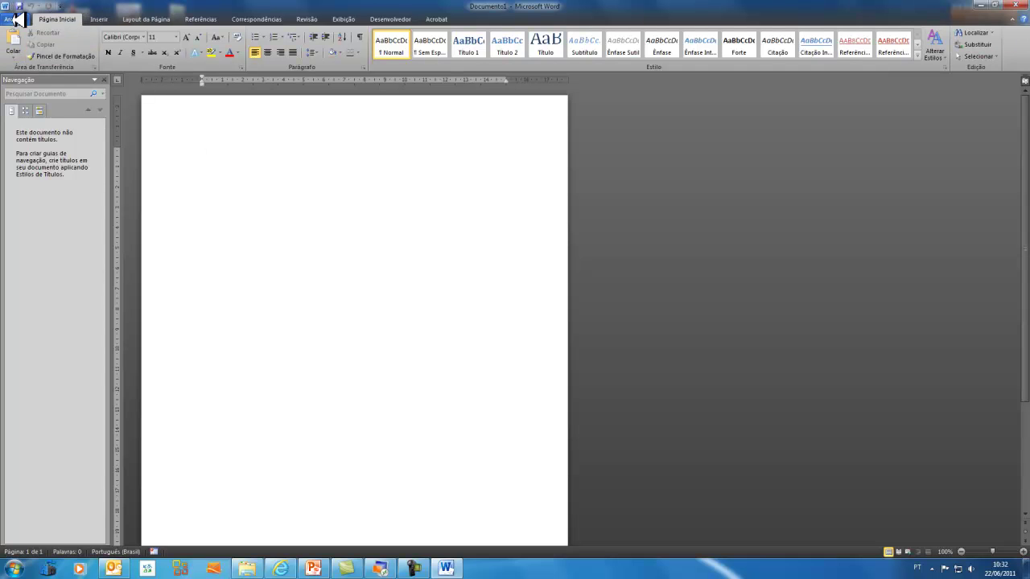
# Examine the Word 2010 ribbon commands under Layout da Página, Referências, Página Inicial and Inserir.
pyautogui.scroll(-1, 131, 18)
pyautogui.click(171, 18)
pyautogui.click(203, 19)
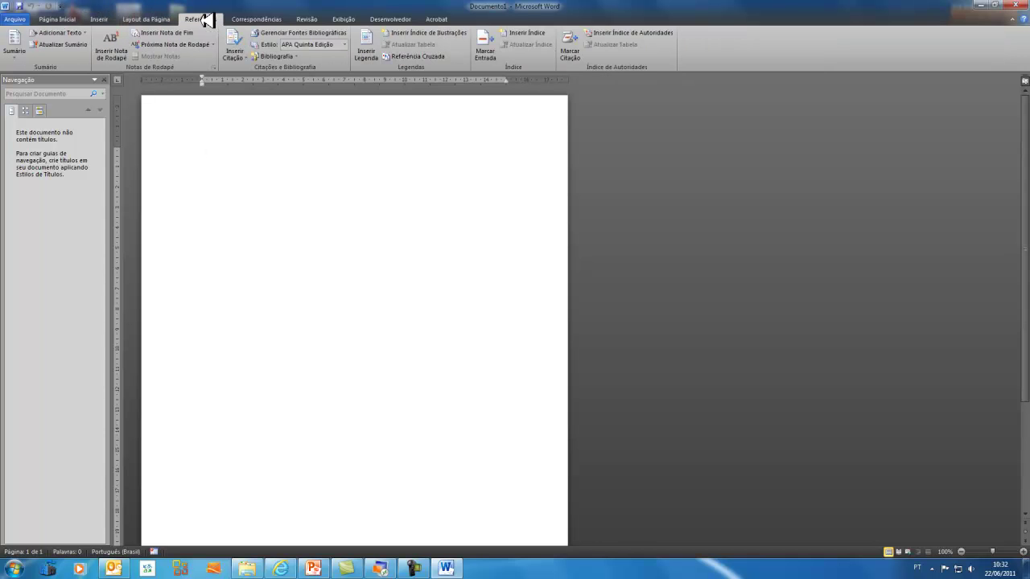
pyautogui.click(64, 19)
pyautogui.click(104, 19)
pyautogui.click(149, 19)
# Switch to Internet Explorer and search the web for "separador de fichário" in a new browser tab.
pyautogui.click(279, 569)
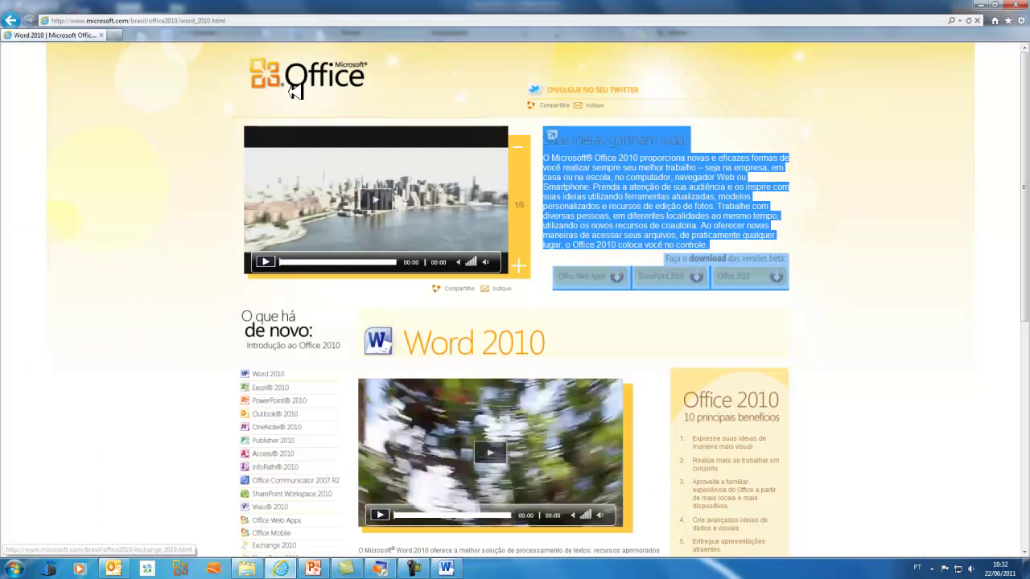
pyautogui.click(116, 35)
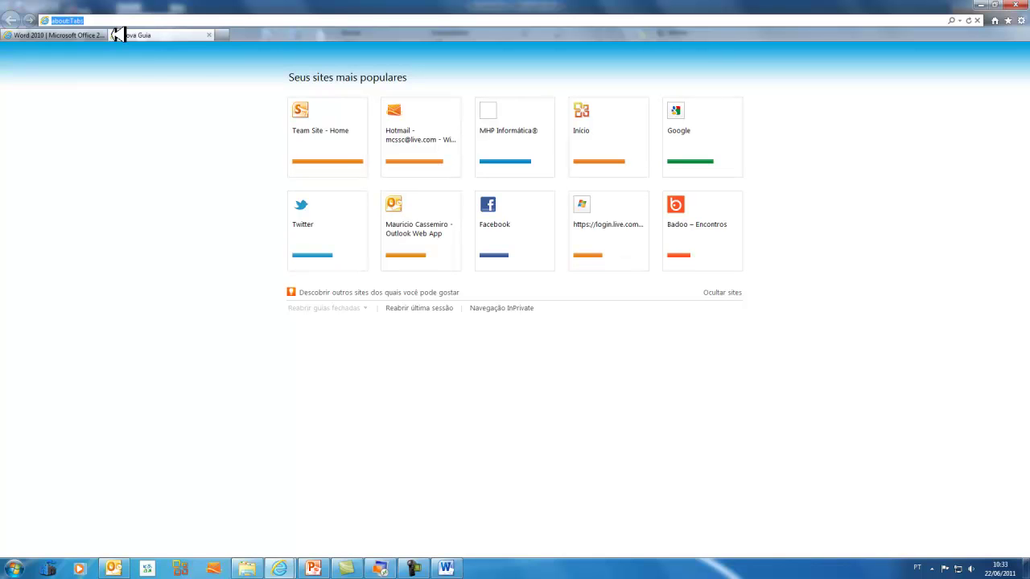
pyautogui.write('separador de fich')
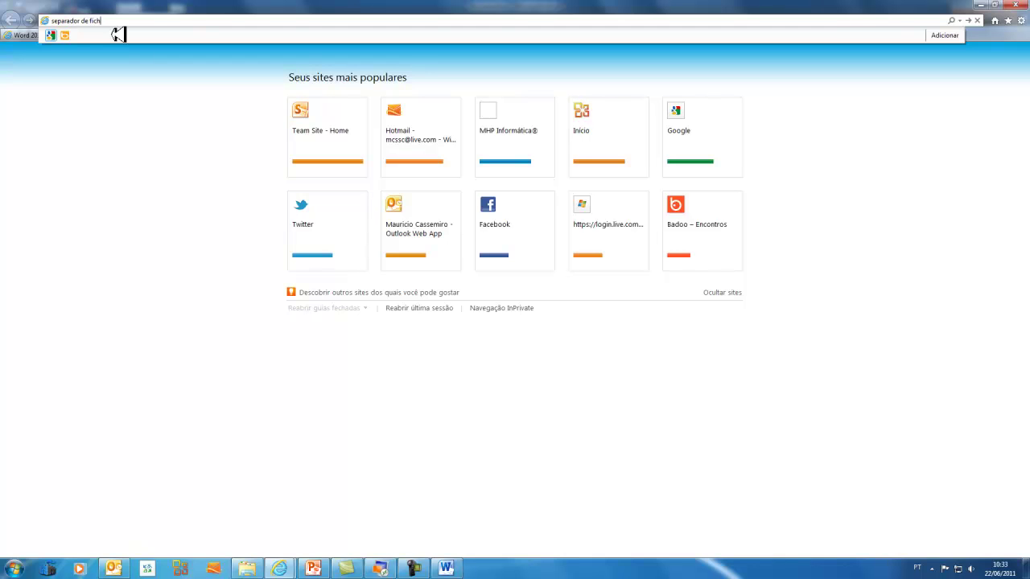
pyautogui.write('ário')
pyautogui.press('Return')
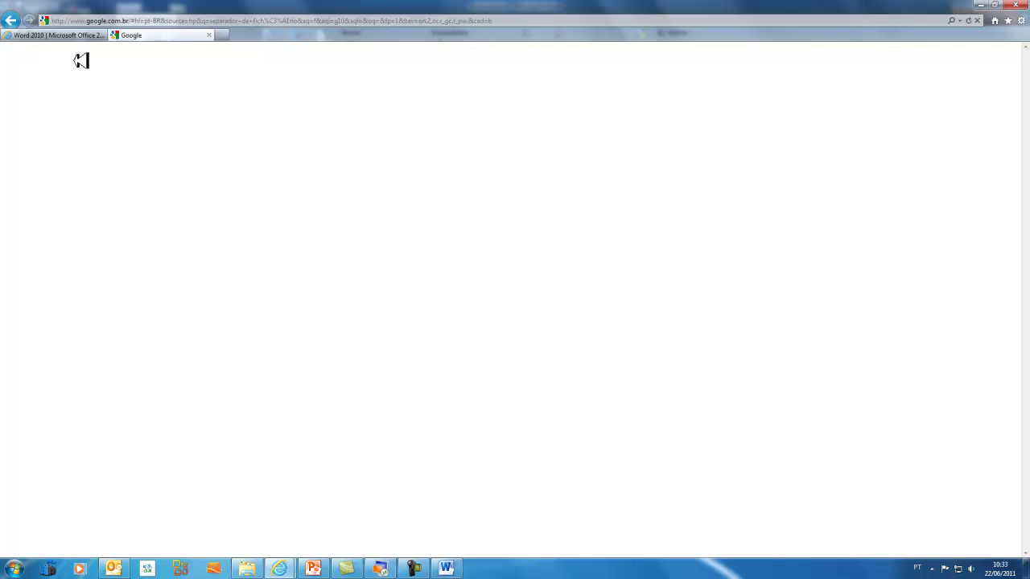
# Show the image results and open the tilted, colour-tabbed INDEX divider picture at its original size.
pyautogui.click(42, 51)
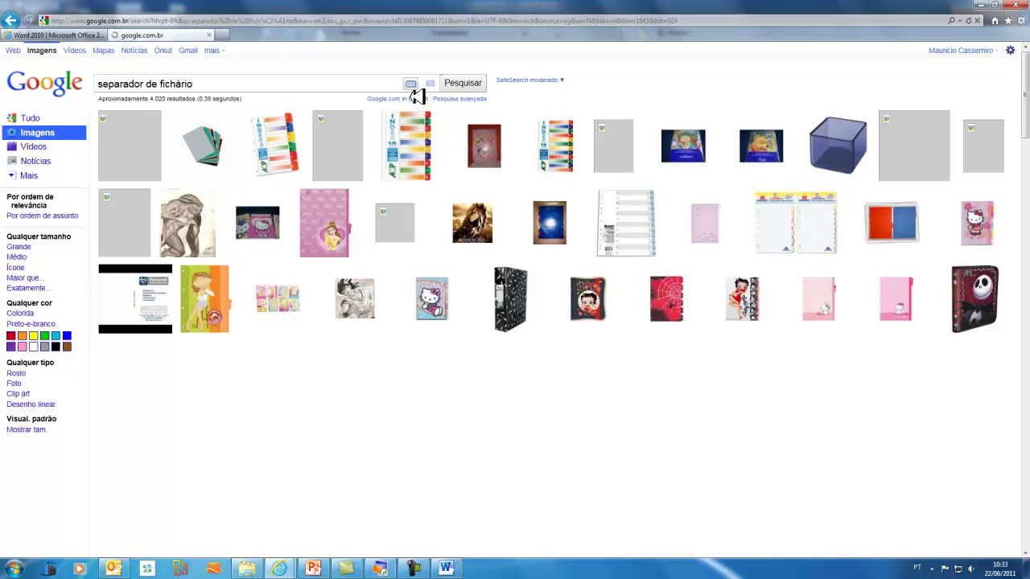
pyautogui.click(288, 151)
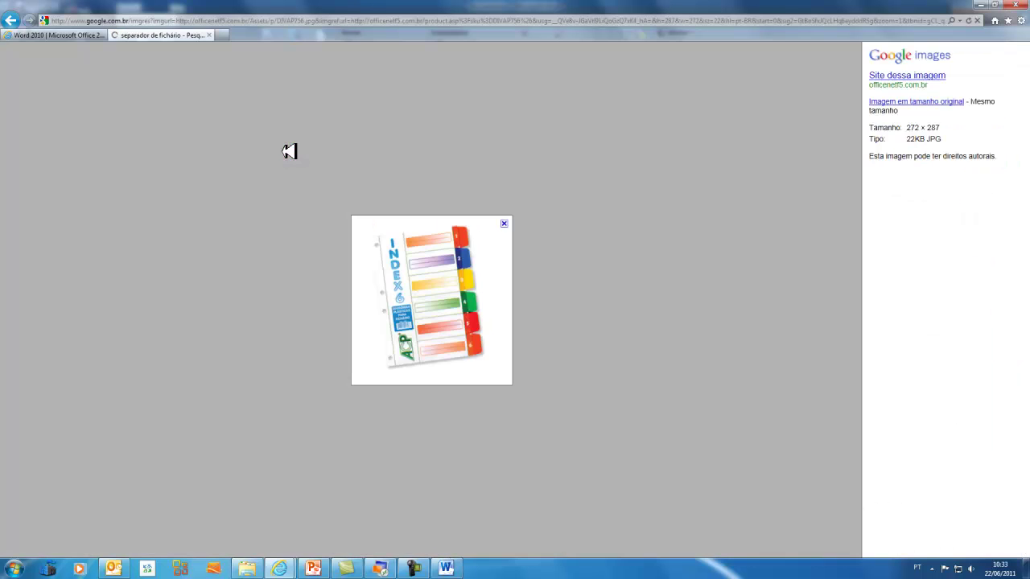
pyautogui.click(940, 101)
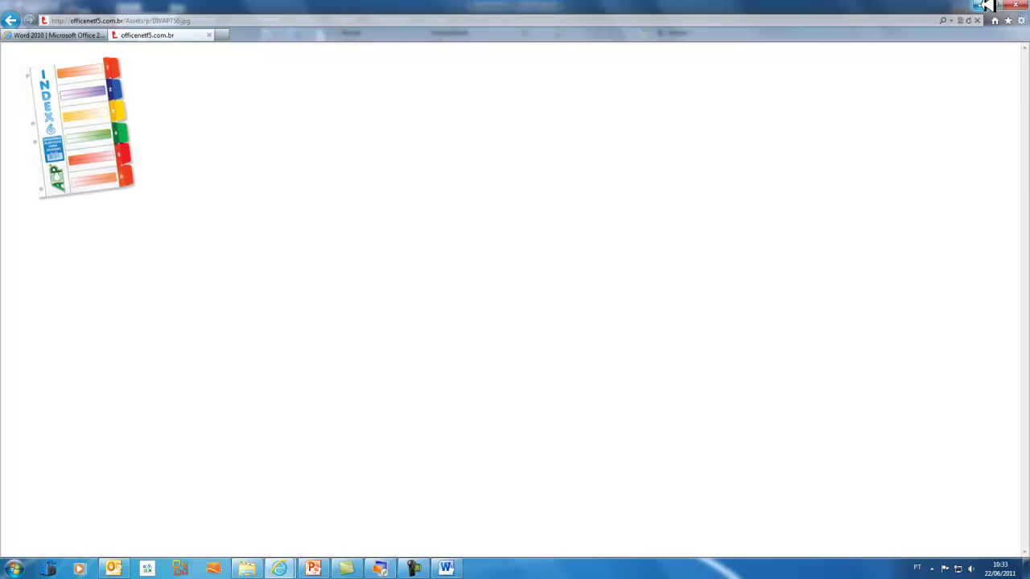
# Close the divider picture, return to Word 2010's Página Inicial commands and postpone the computer restart.
pyautogui.click(213, 35)
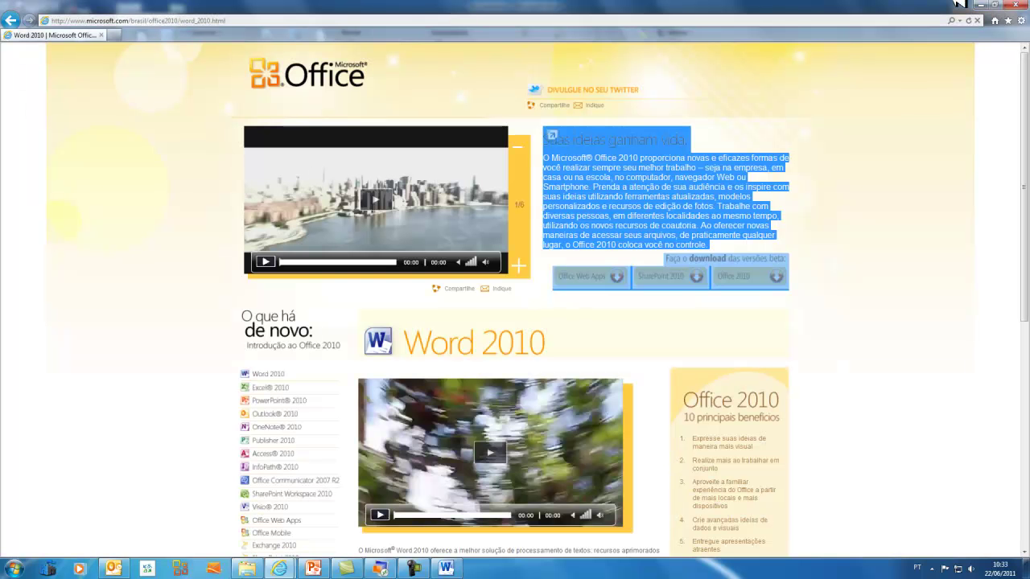
pyautogui.click(980, 4)
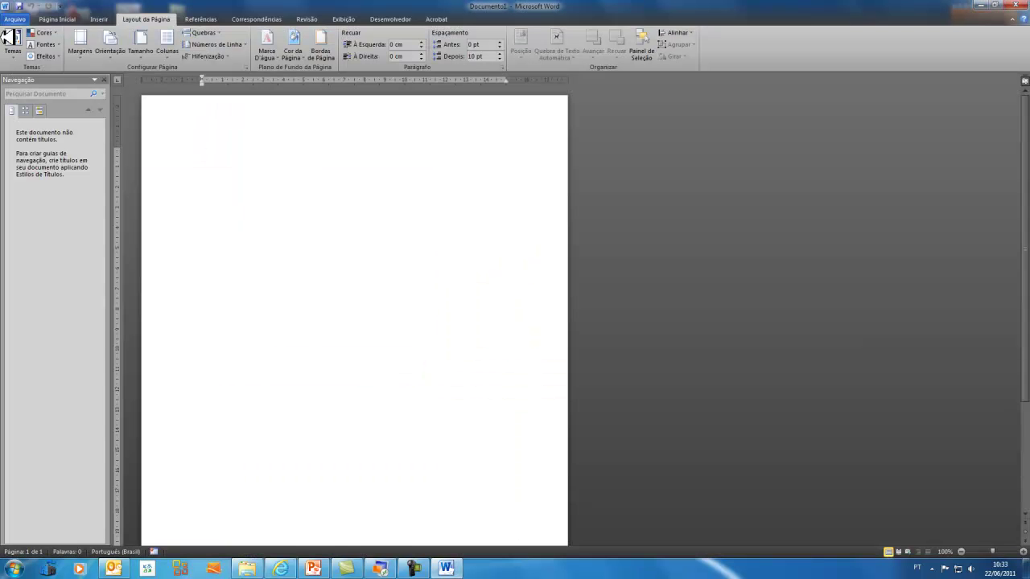
pyautogui.click(48, 20)
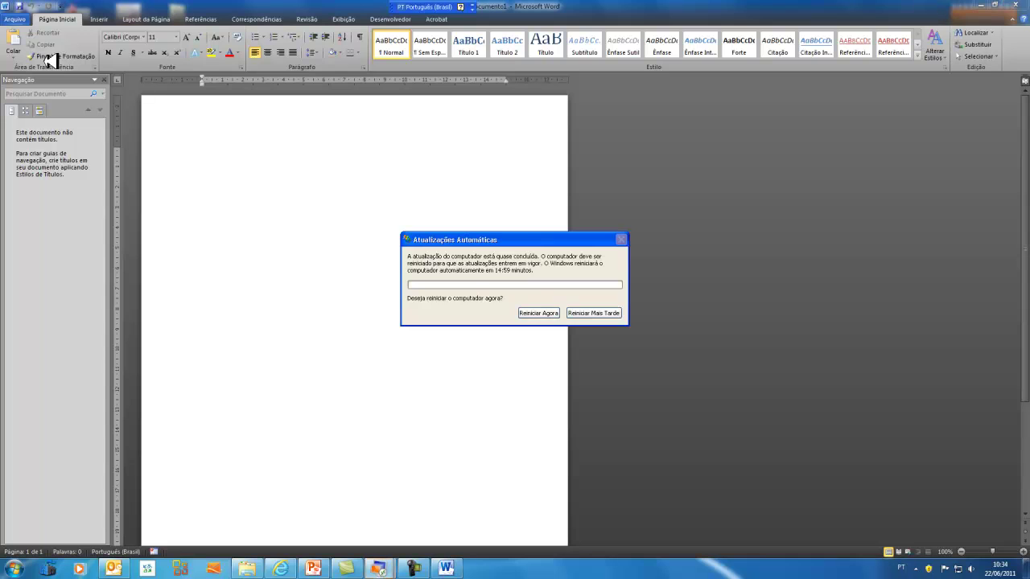
pyautogui.click(585, 312)
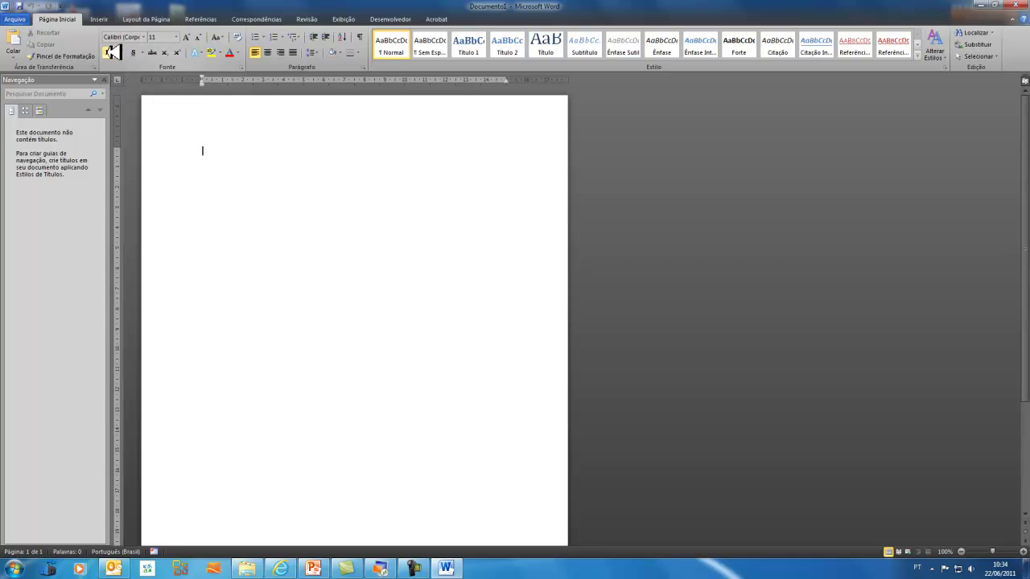
# Examine the text highlight colours and the command groups of Word 2010's Página Inicial.
pyautogui.click(218, 52)
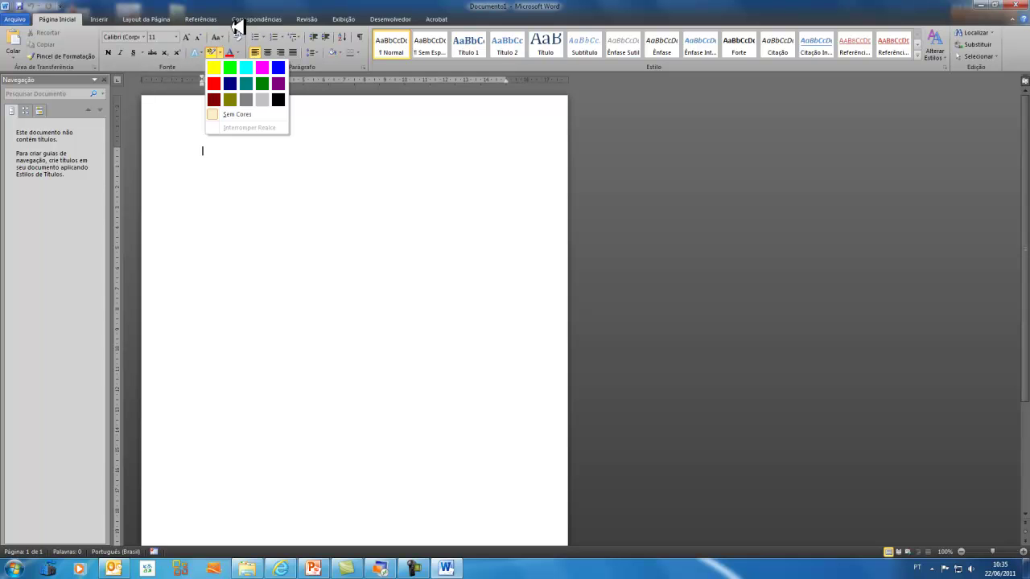
pyautogui.click(251, 50)
pyautogui.click(205, 54)
pyautogui.click(138, 66)
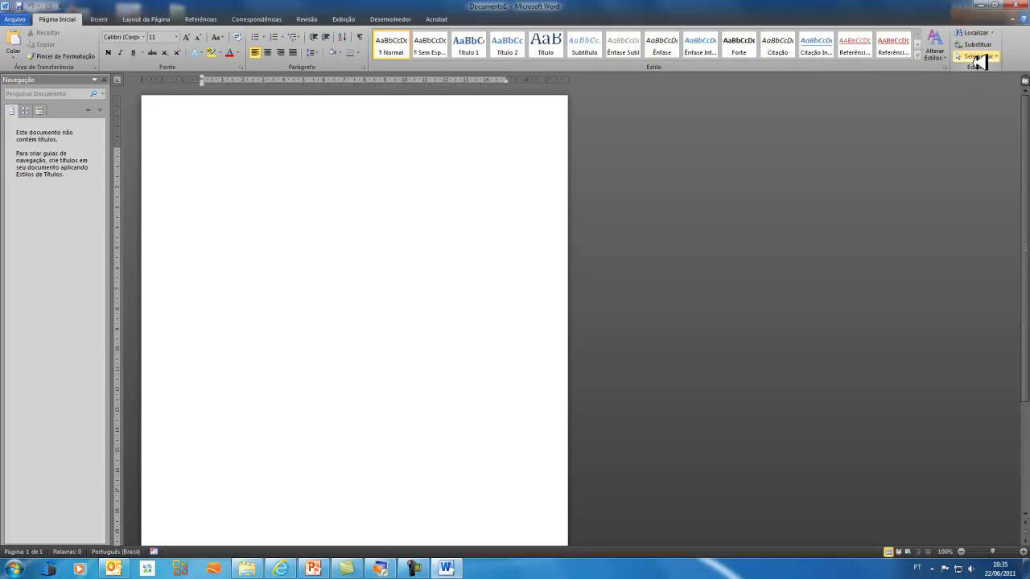
# Examine the Word 2010 ribbon commands from Inserir through Acrobat, and return to Página Inicial.
pyautogui.click(100, 17)
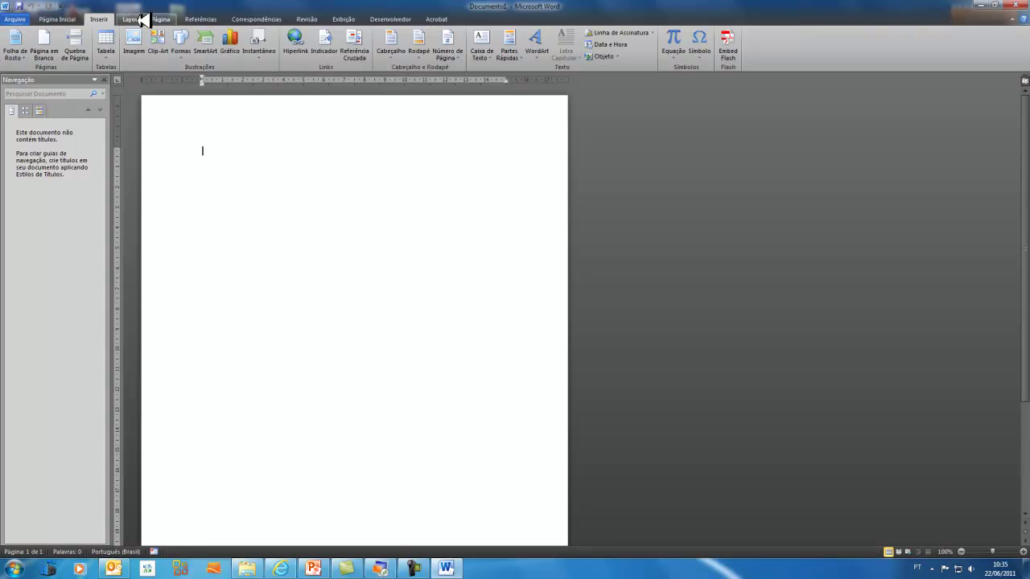
pyautogui.click(141, 19)
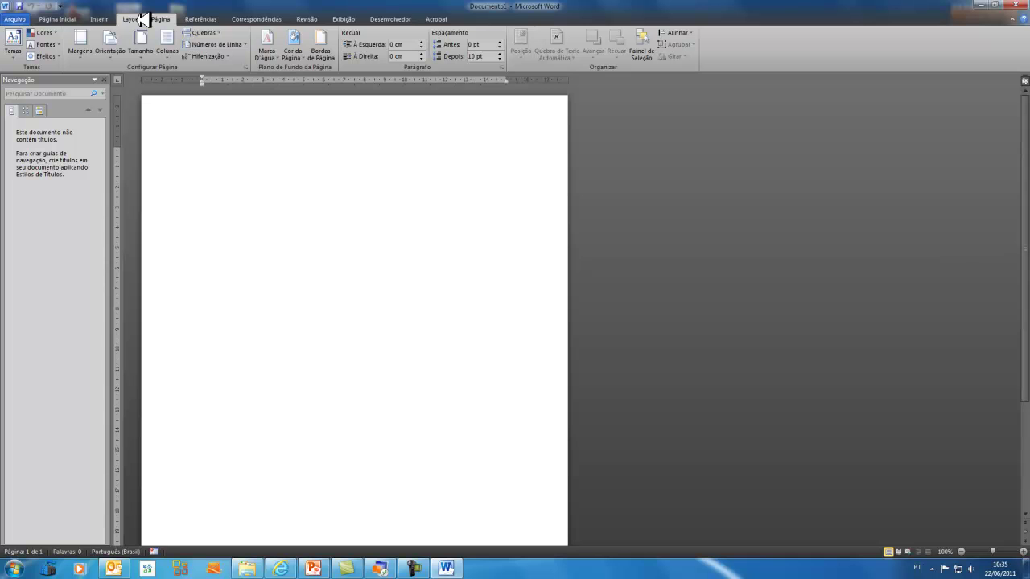
pyautogui.click(201, 19)
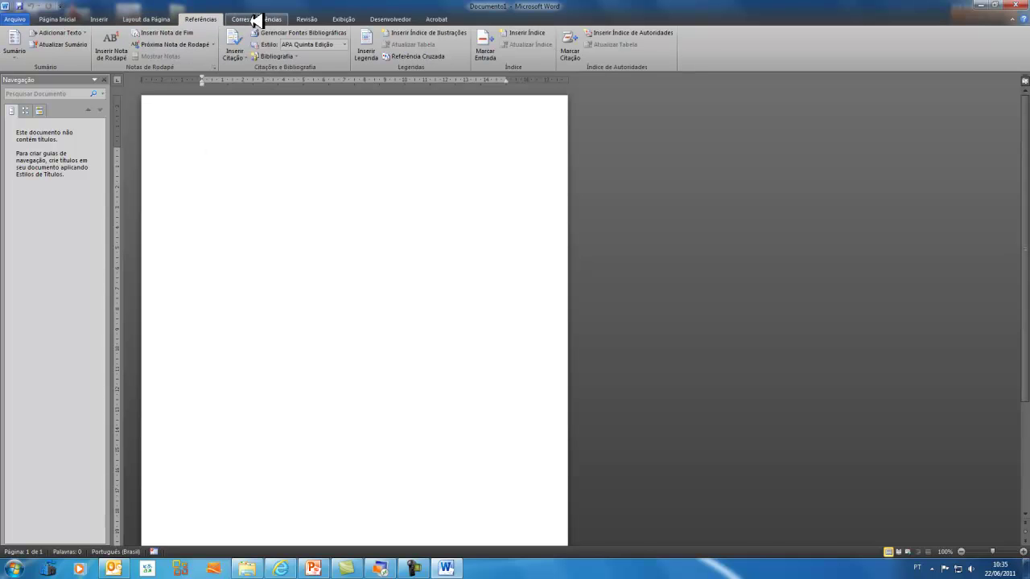
pyautogui.click(261, 19)
pyautogui.click(315, 18)
pyautogui.click(344, 18)
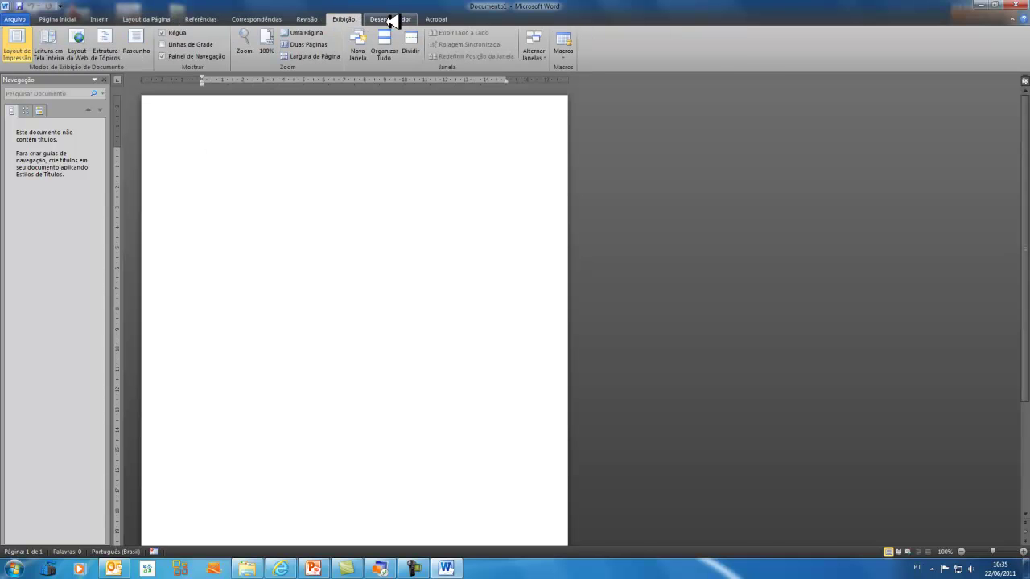
pyautogui.click(393, 20)
pyautogui.click(435, 20)
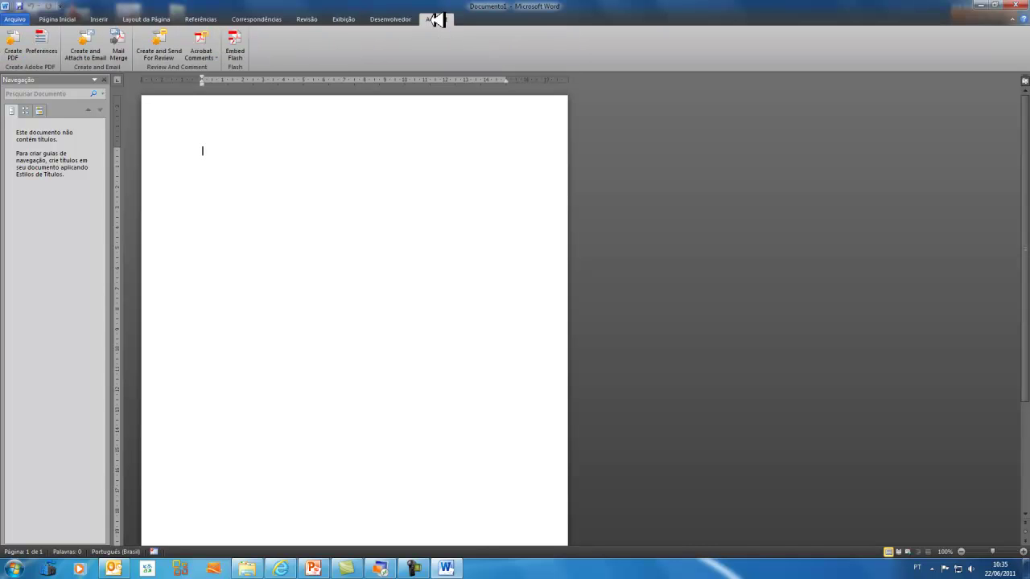
pyautogui.click(64, 18)
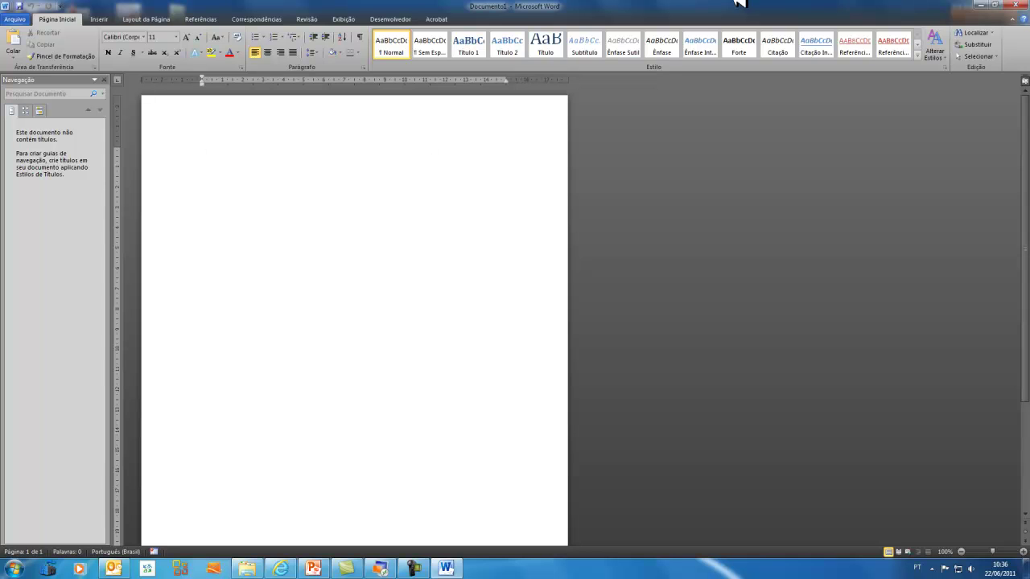
# Switch to Internet Explorer and copy the "Suas ideias ganham vida" section together with its three download buttons.
pyautogui.click(979, 5)
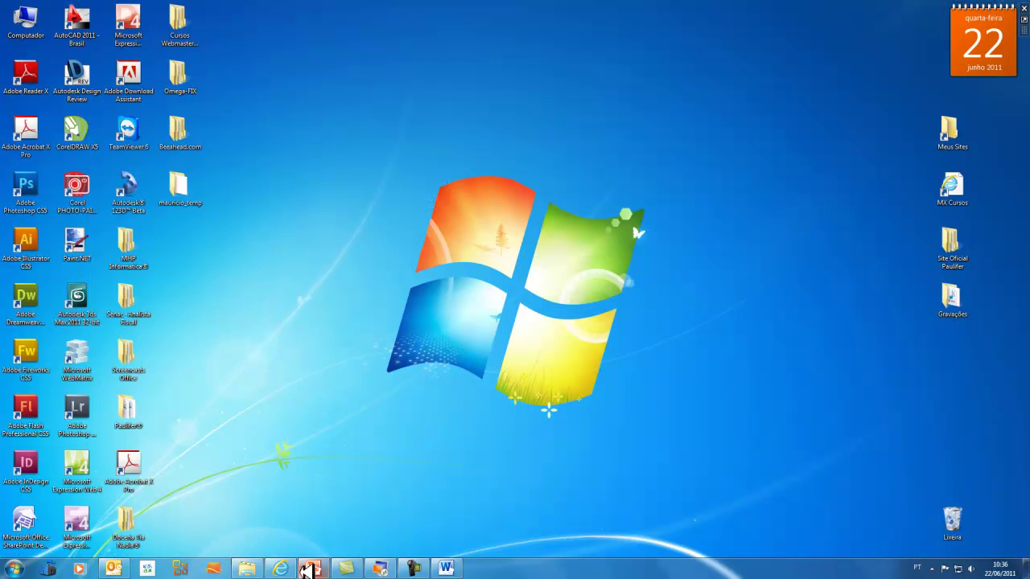
pyautogui.click(294, 569)
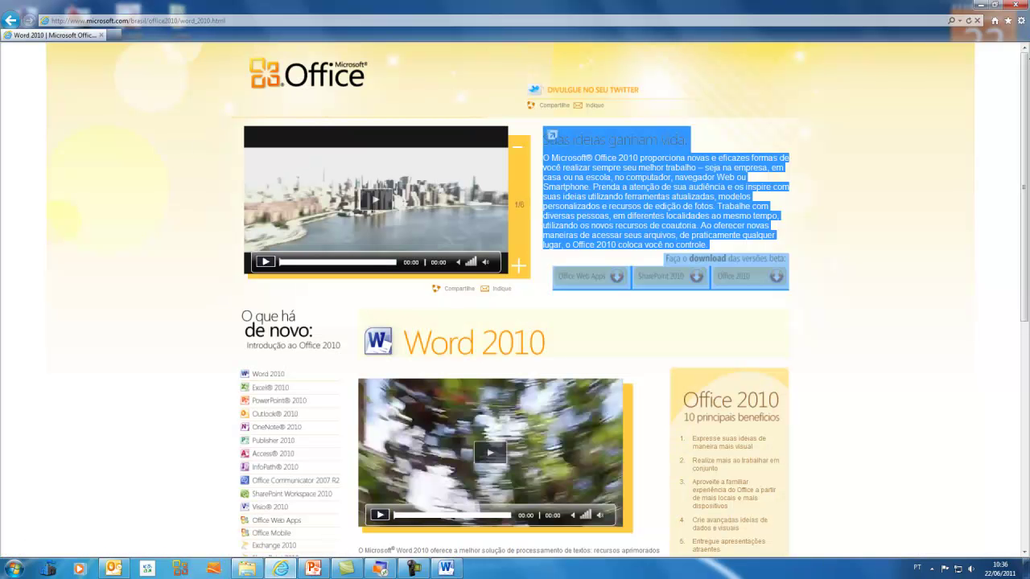
pyautogui.scroll(-1, 1026, 80)
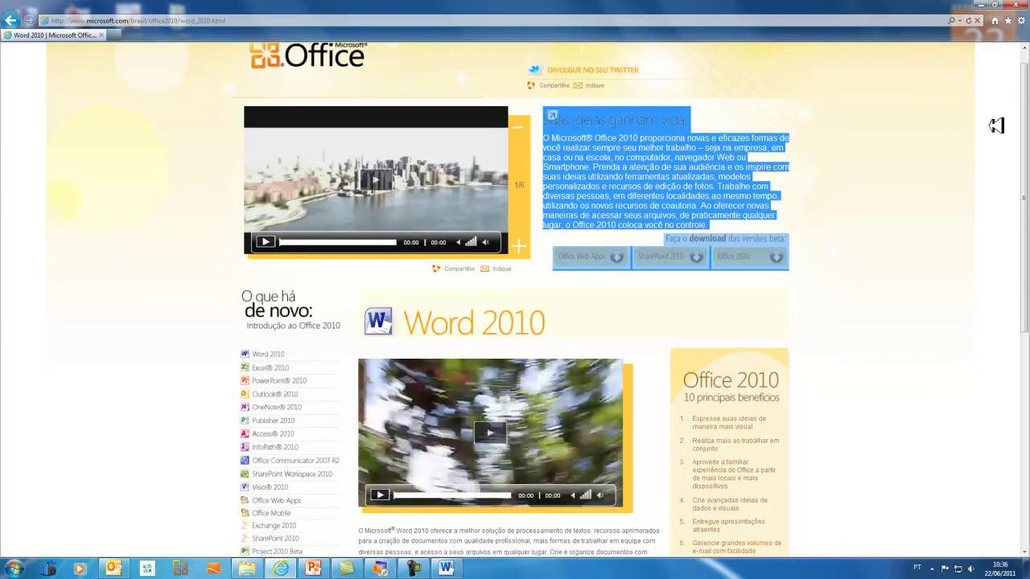
pyautogui.click(993, 200)
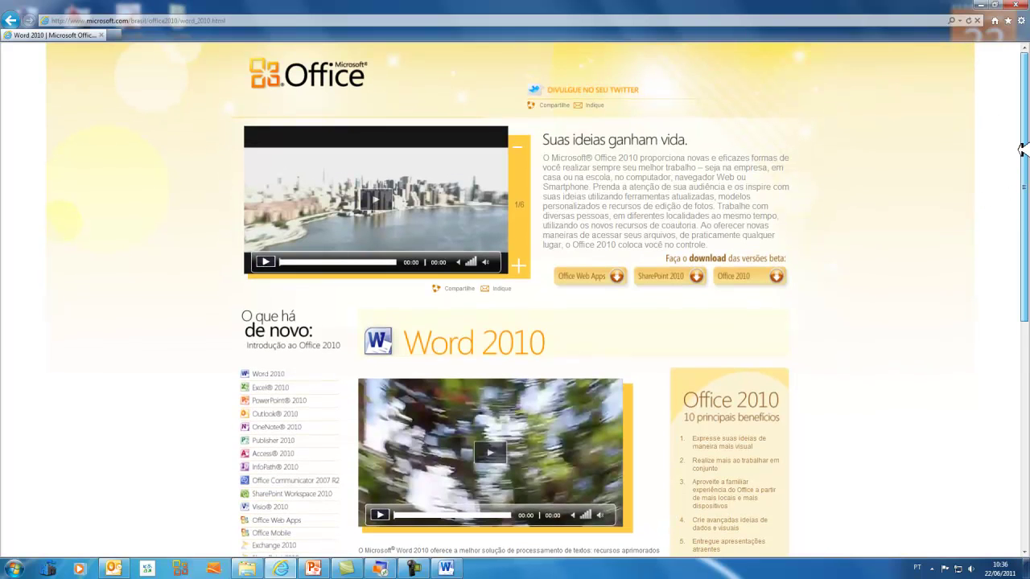
pyautogui.moveTo(1025, 183)
pyautogui.mouseDown()
pyautogui.moveTo(1025, 338)
pyautogui.moveTo(1026, 171)
pyautogui.mouseUp()
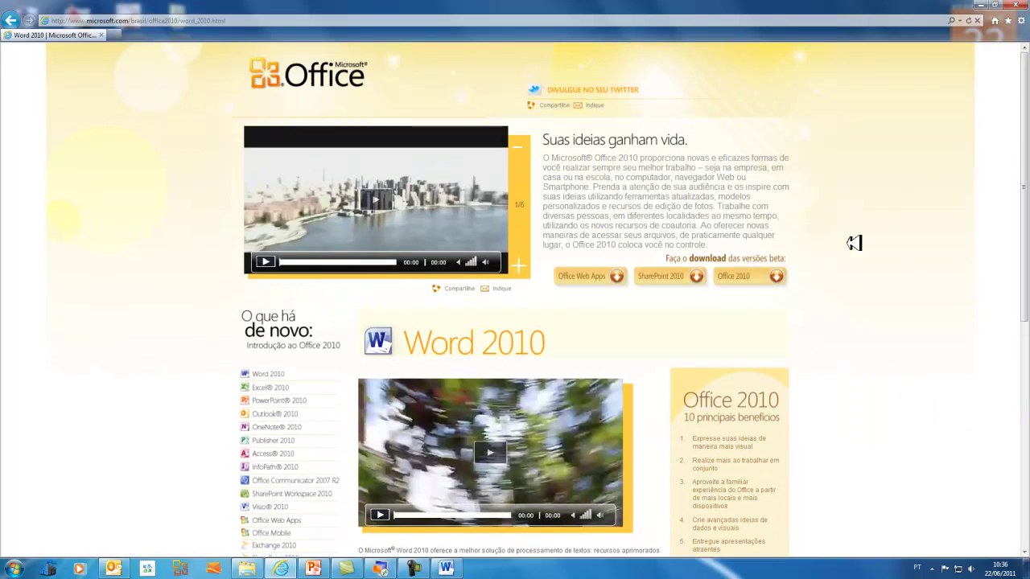
pyautogui.moveTo(551, 122); pyautogui.dragTo(787, 275)
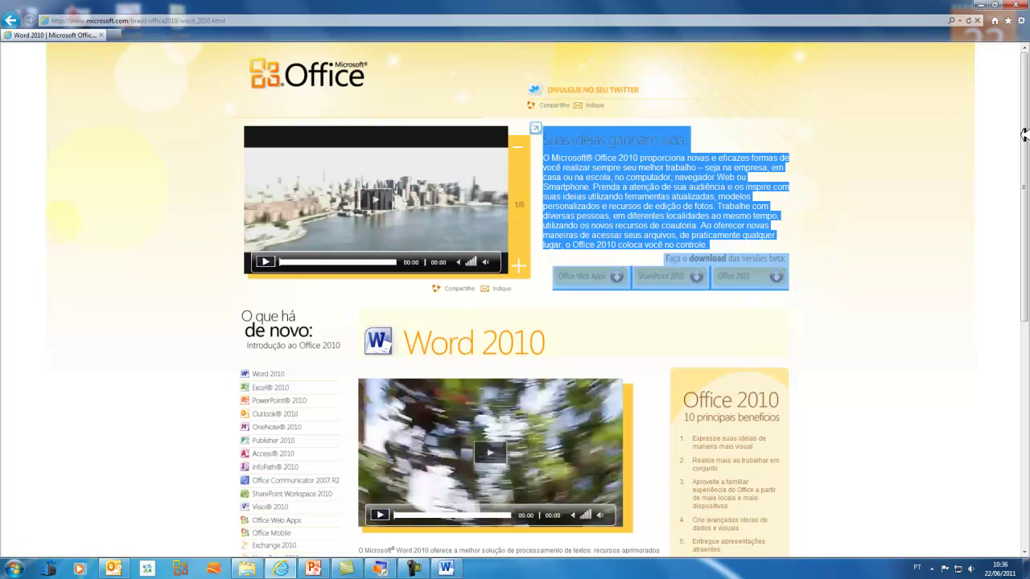
pyautogui.moveTo(1027, 137); pyautogui.dragTo(1023, 111)
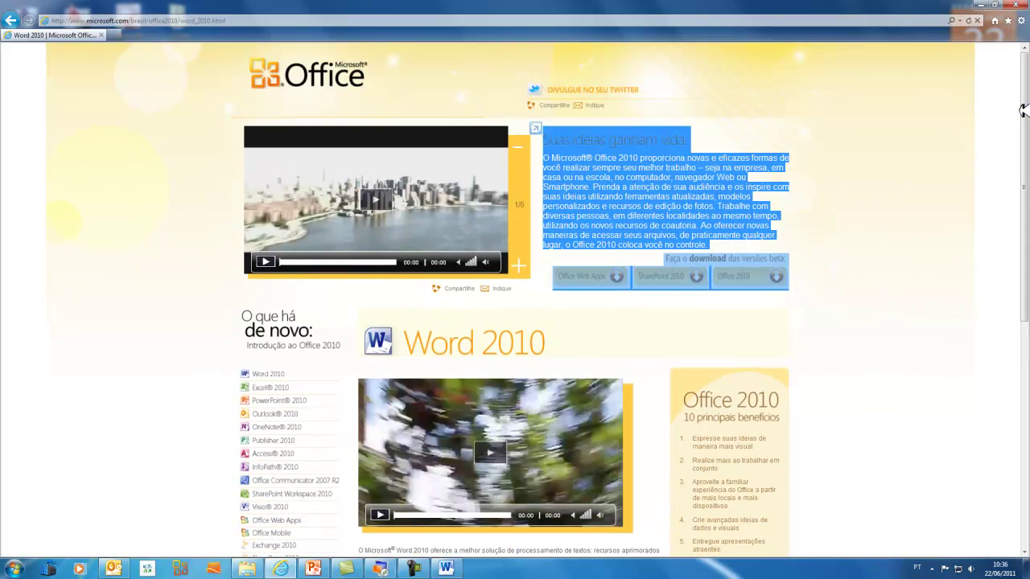
# Switch to Word 2003 and paste the copied Office 2010 web text into the blank document.
pyautogui.click(987, 6)
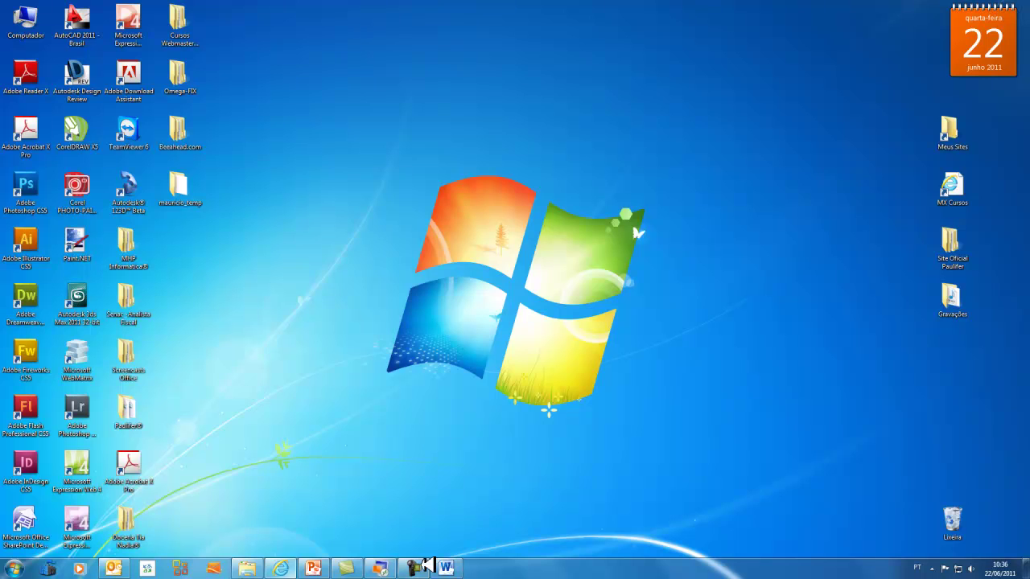
pyautogui.click(384, 569)
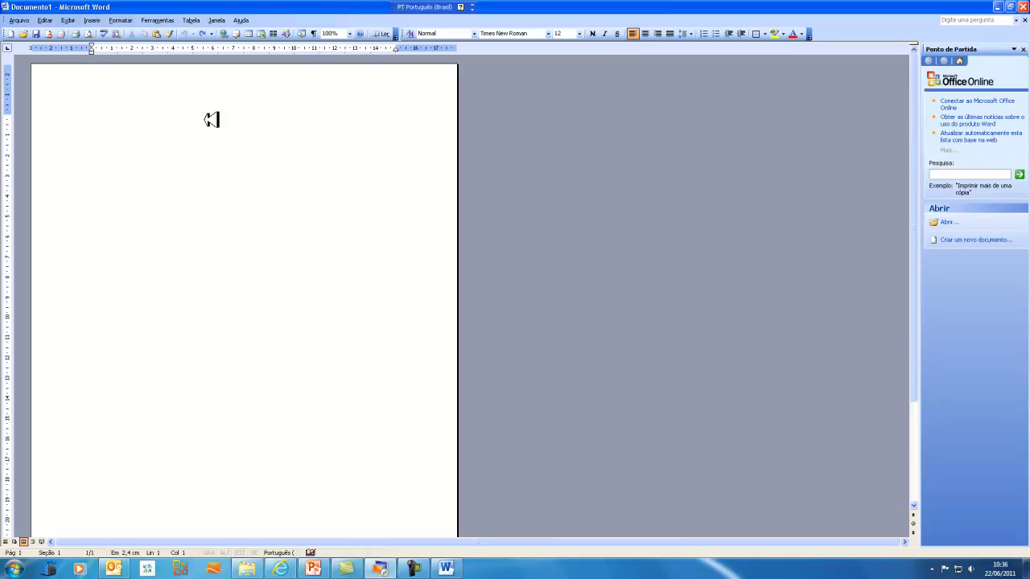
pyautogui.write('O Microsoft® Office 2010 proporciona novas e eficazes formas de você realizar sempre seu melhor trabalho – seja na empresa, em casa ou na escola, no computador, navegador Web ou Smartphone. Prenda a atenção de sua audiência e os inspire com suas ideias utilizando ferramentas atualizadas, modelos personalizados e recursos de edição de fotos. Trabalhe com diversas pessoas, em diferentes localidades ao mesmo tempo, utilizando os novos recursos de coautoria. Ao oferecer novas maneiras de acessar seus arquivos, de praticamente qualquer lugar, o Office 2010 coloca você no controle çãçã http://go.microsoft.com/?linkid=9699585http://go.microsoft.com/?linkid=9699585http://go.microsoft.com/?linkid=9699283http://go.microsoft.com/?linkid=9699283http://go.microsoft.com/?linkid=9699586http://go.microsoft.com/?linkid=9699586')
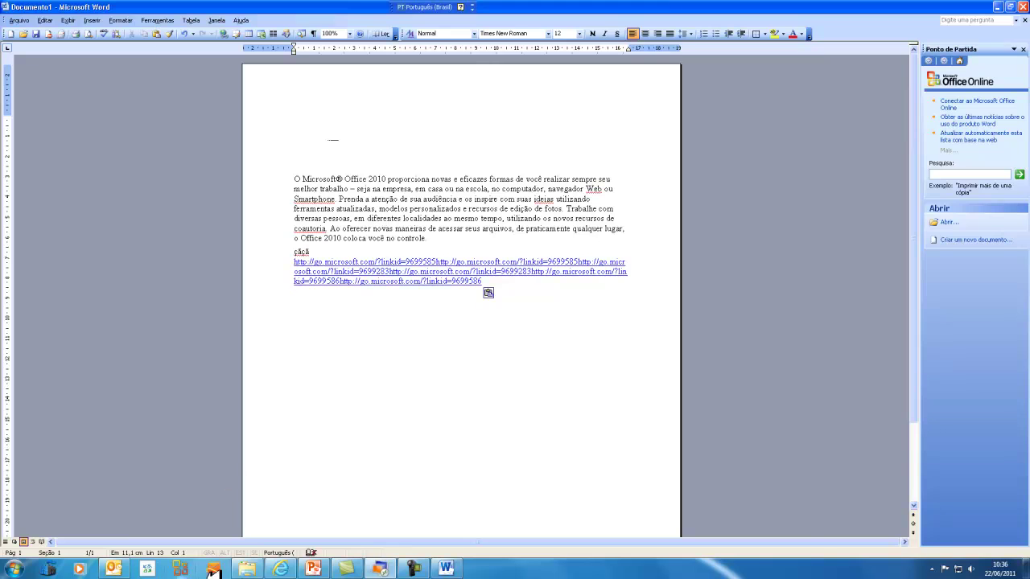
# Compare the pasted text and links in Word 2003 with the original heading, paragraph and download buttons in Internet Explorer.
pyautogui.click(279, 568)
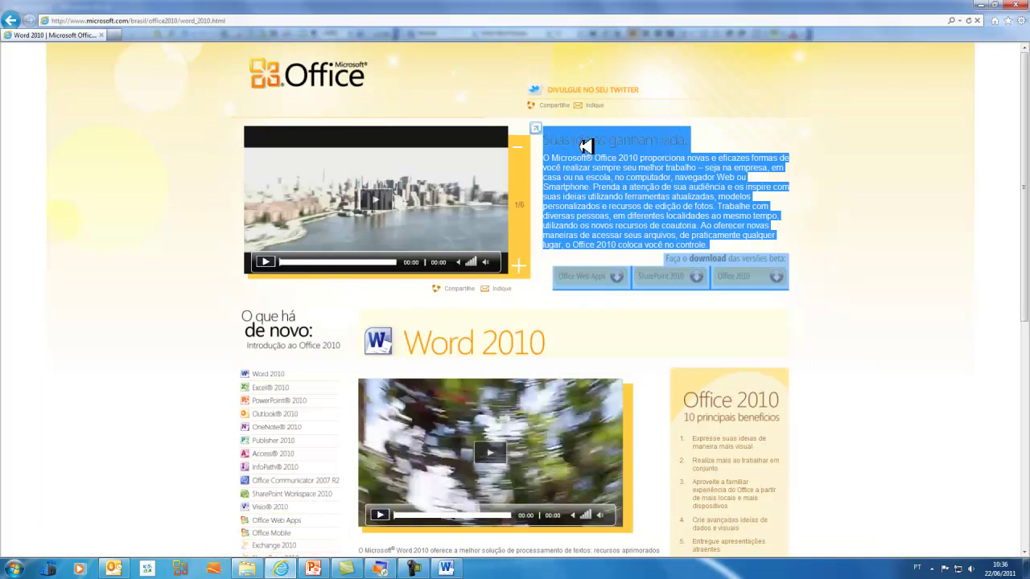
pyautogui.click(853, 145)
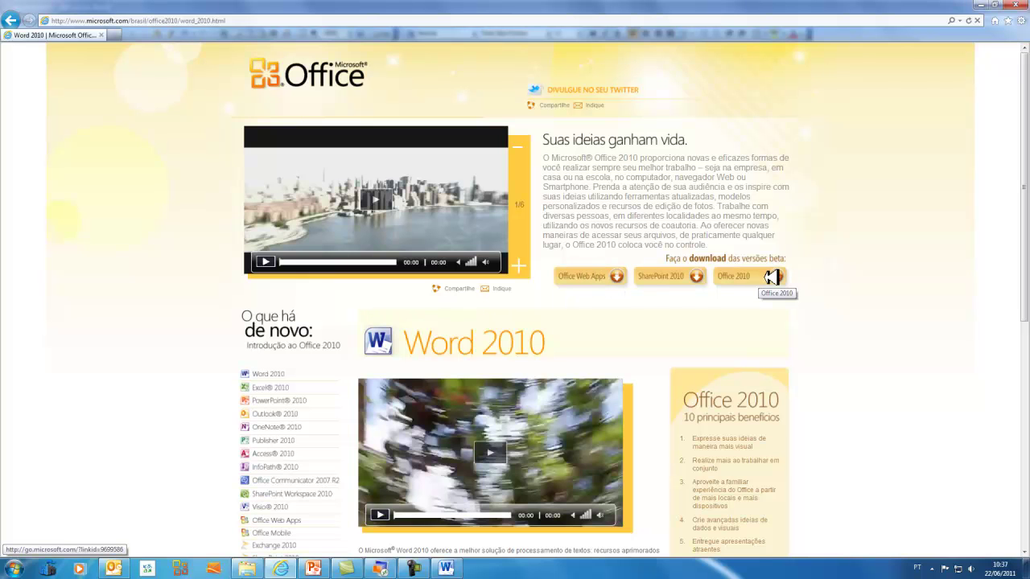
pyautogui.click(985, 6)
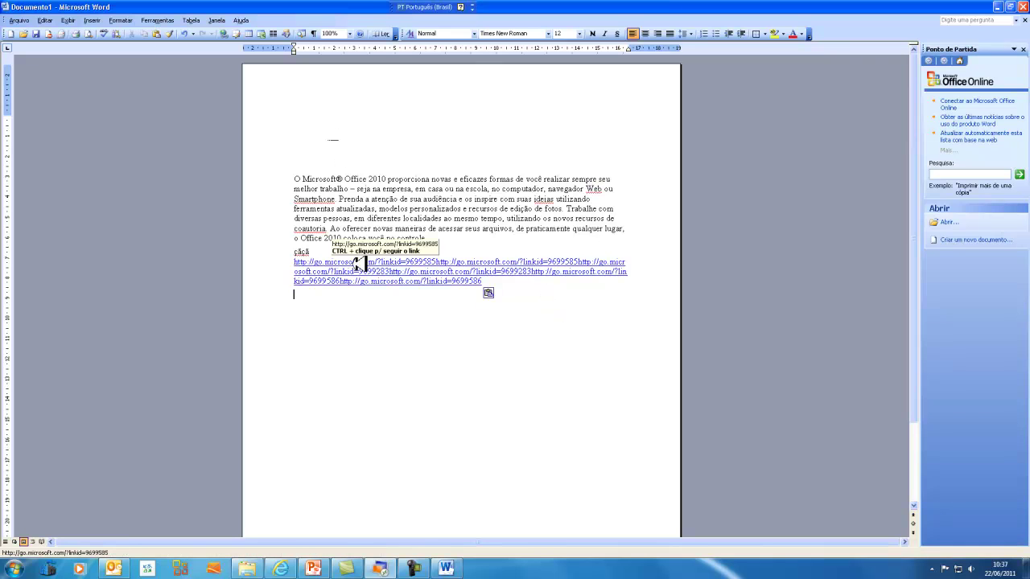
pyautogui.click(279, 568)
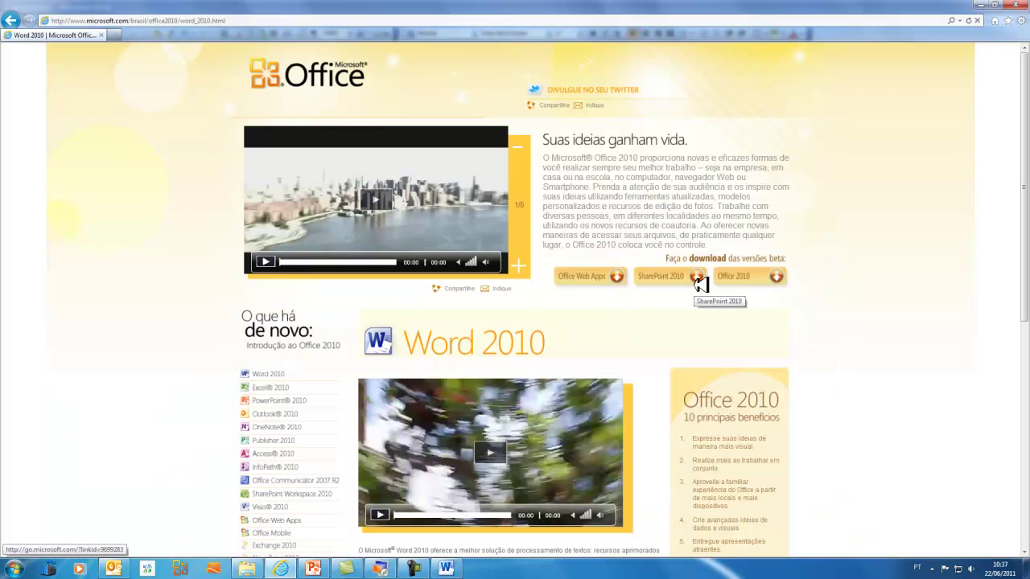
pyautogui.scroll(-5, 558, 328)
pyautogui.scroll(5, 560, 327)
pyautogui.click(980, 5)
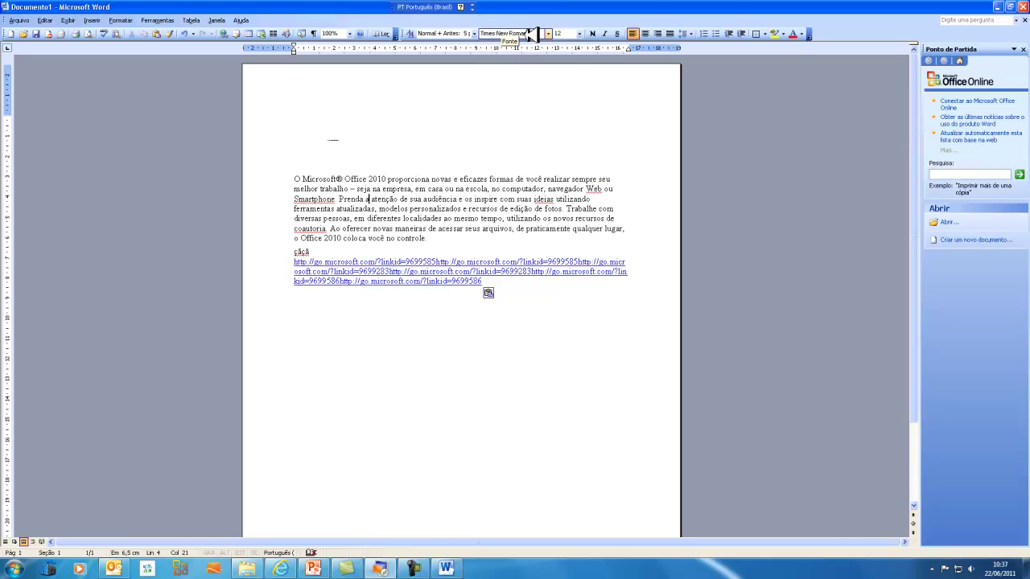
pyautogui.click(295, 568)
pyautogui.click(295, 569)
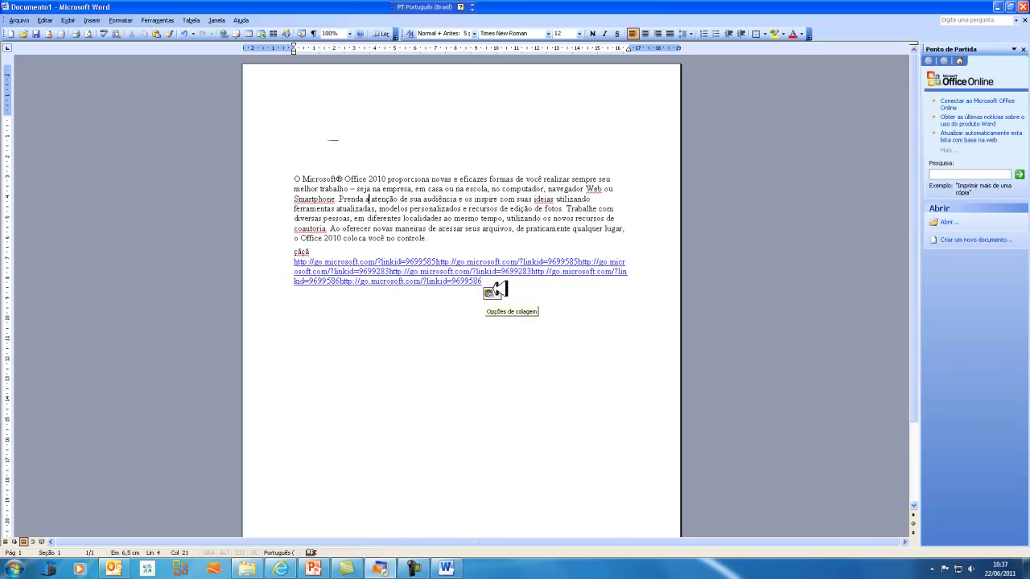
# Try matching the pasted text to the destination formatting, and set it back to Manter Formatação Original.
pyautogui.click(496, 294)
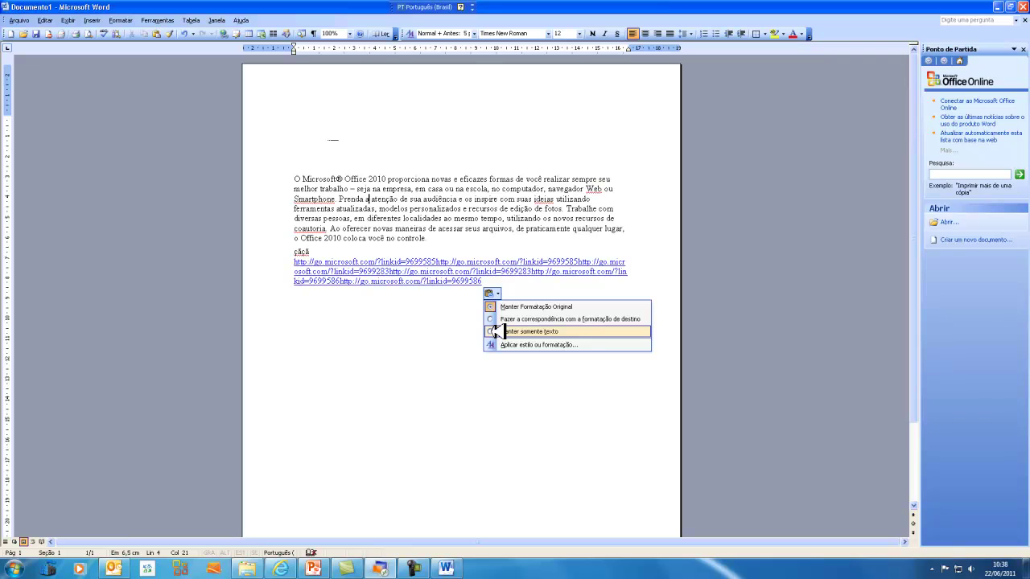
pyautogui.click(497, 319)
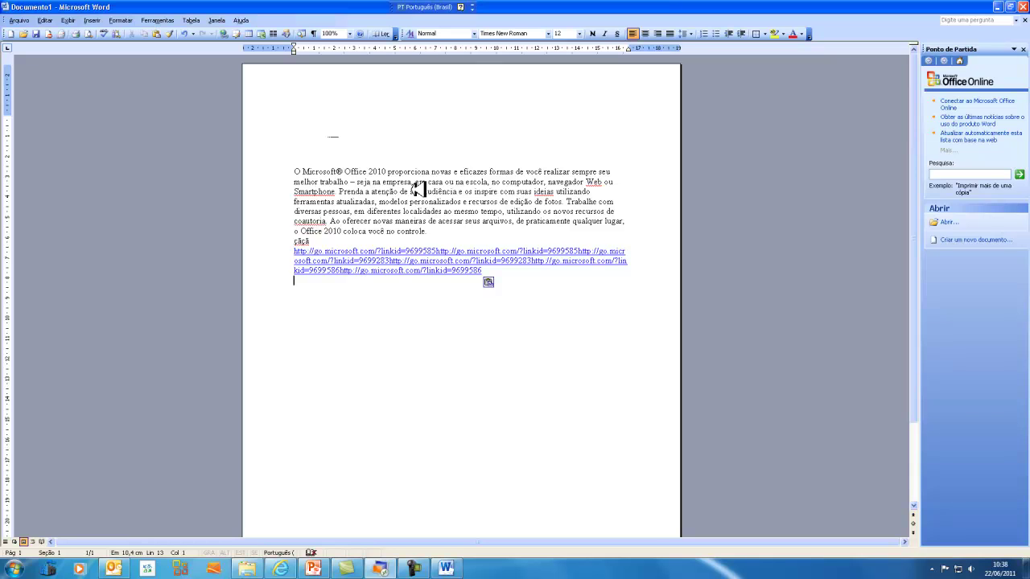
pyautogui.click(491, 283)
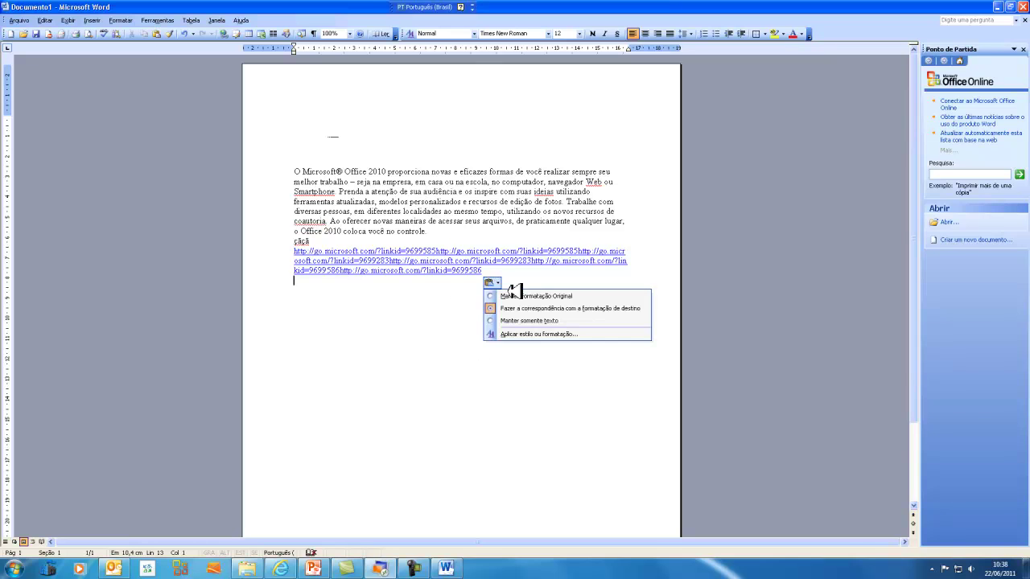
pyautogui.click(520, 295)
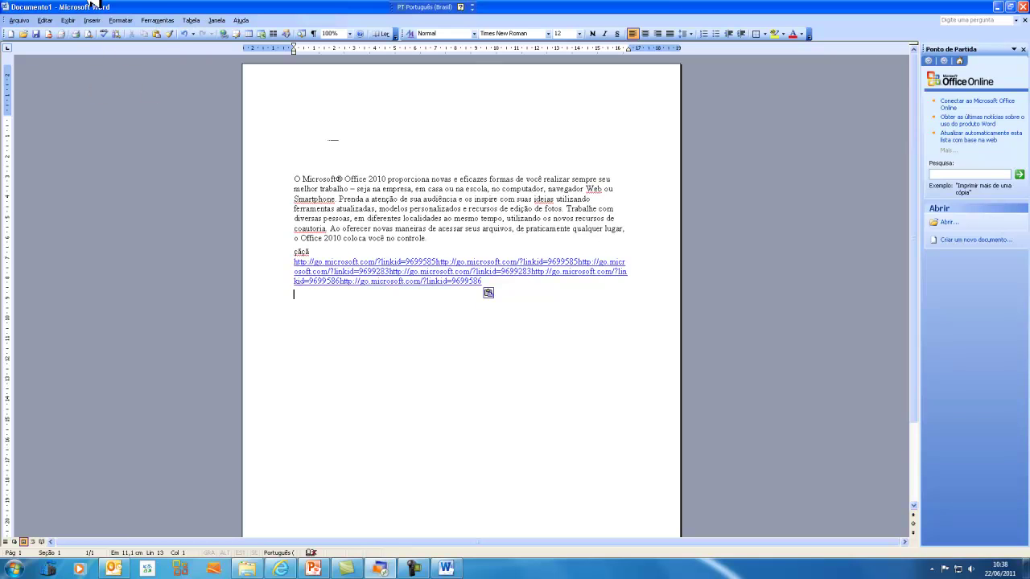
# Undo the paste in Word 2003, then paste the copied web content again and view its paste options.
pyautogui.click(45, 20)
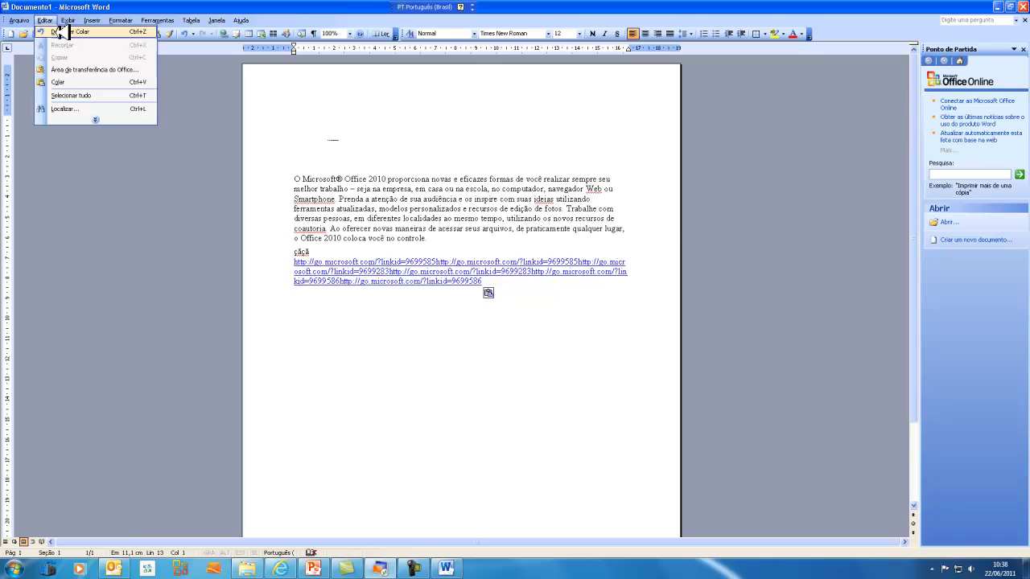
pyautogui.click(60, 31)
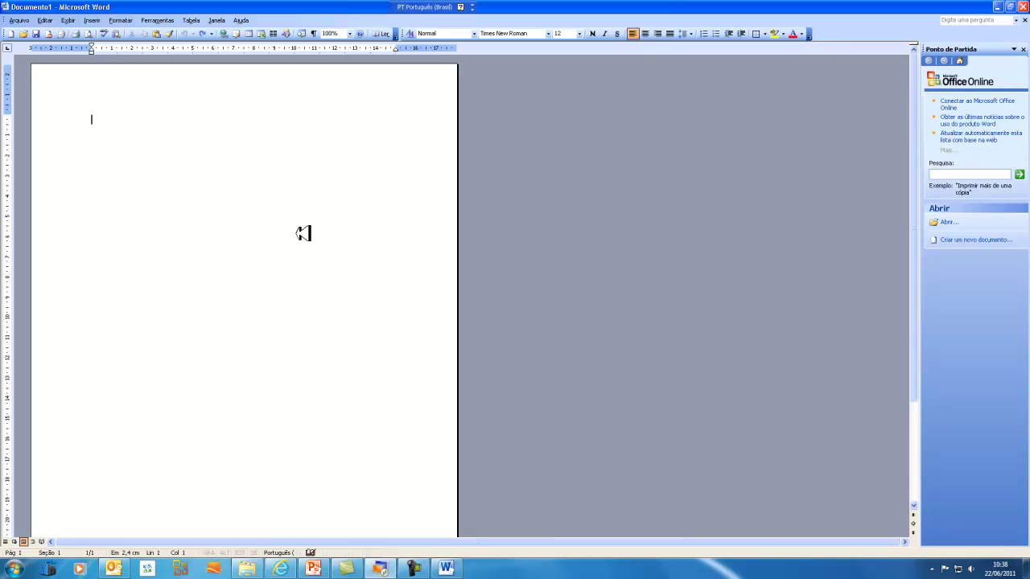
pyautogui.click(47, 20)
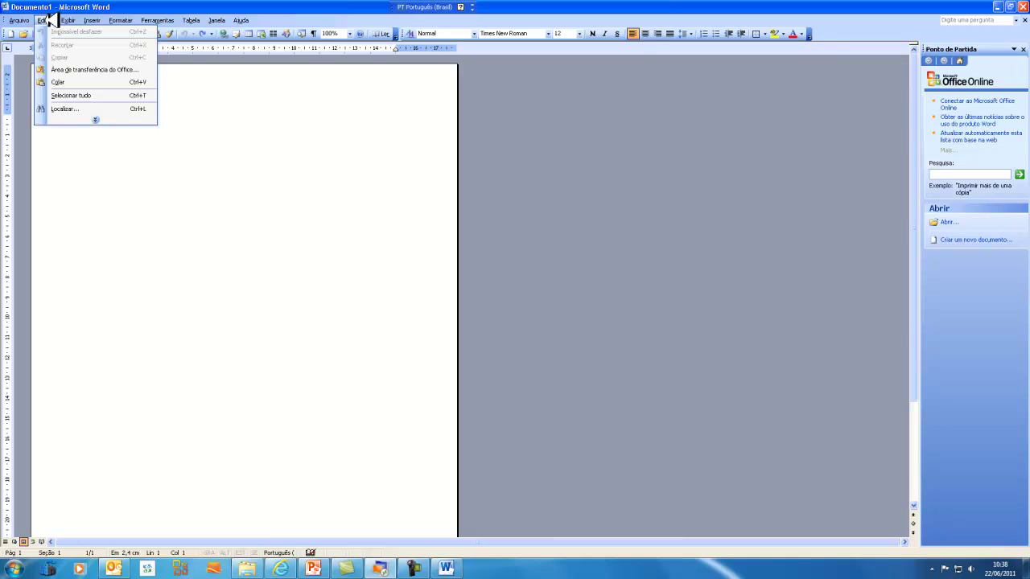
pyautogui.click(65, 83)
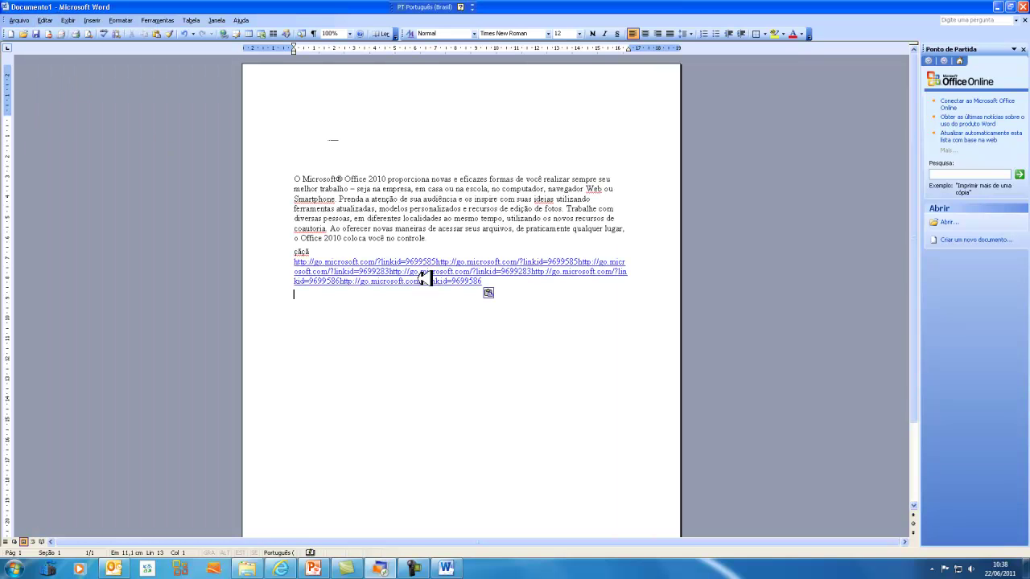
pyautogui.click(490, 293)
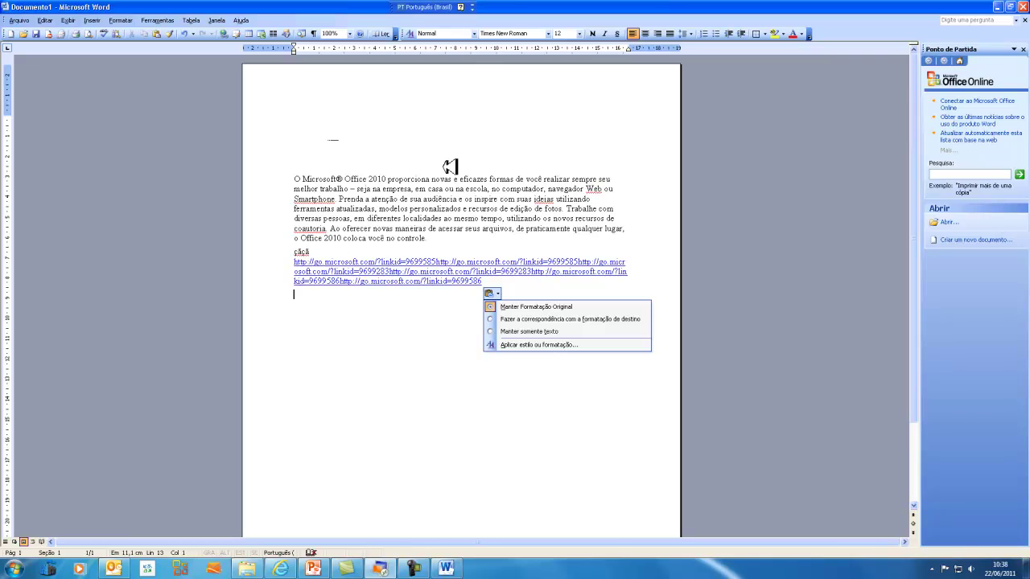
# Inspect the pasted heading picture against the original heading in Internet Explorer and view its Formatar Imagem settings.
pyautogui.click(449, 166)
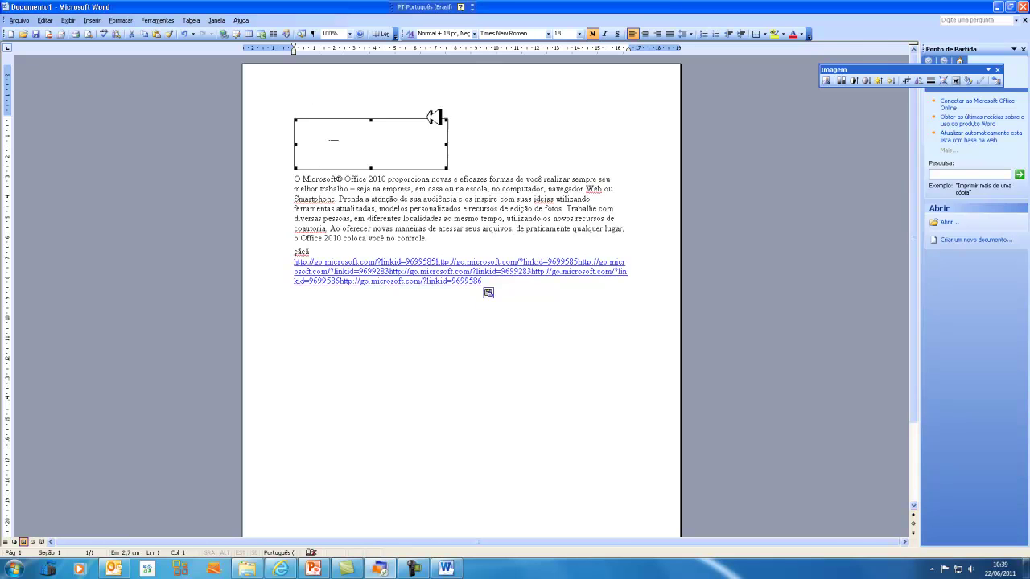
pyautogui.moveTo(861, 70); pyautogui.dragTo(111, 81)
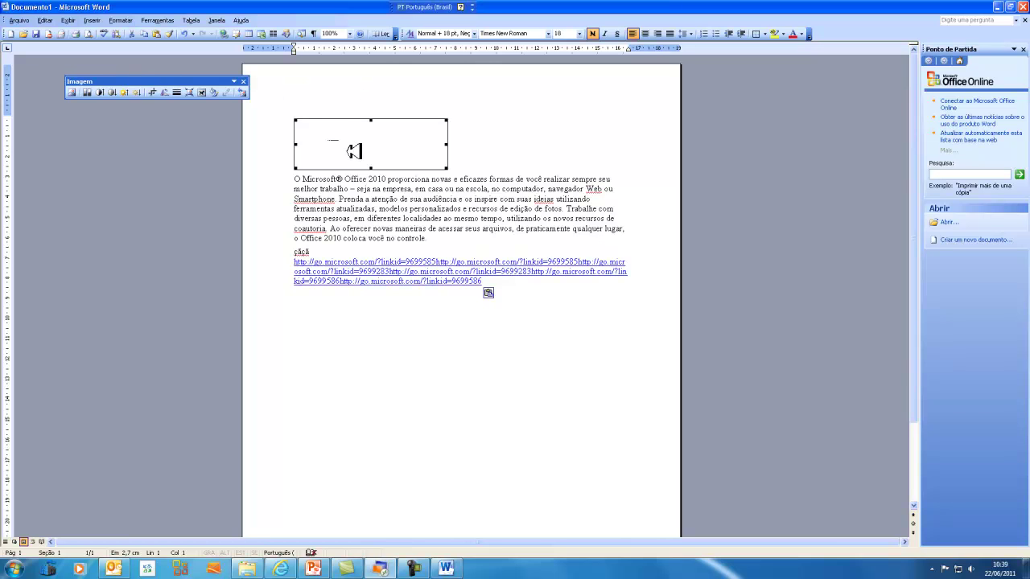
pyautogui.click(280, 569)
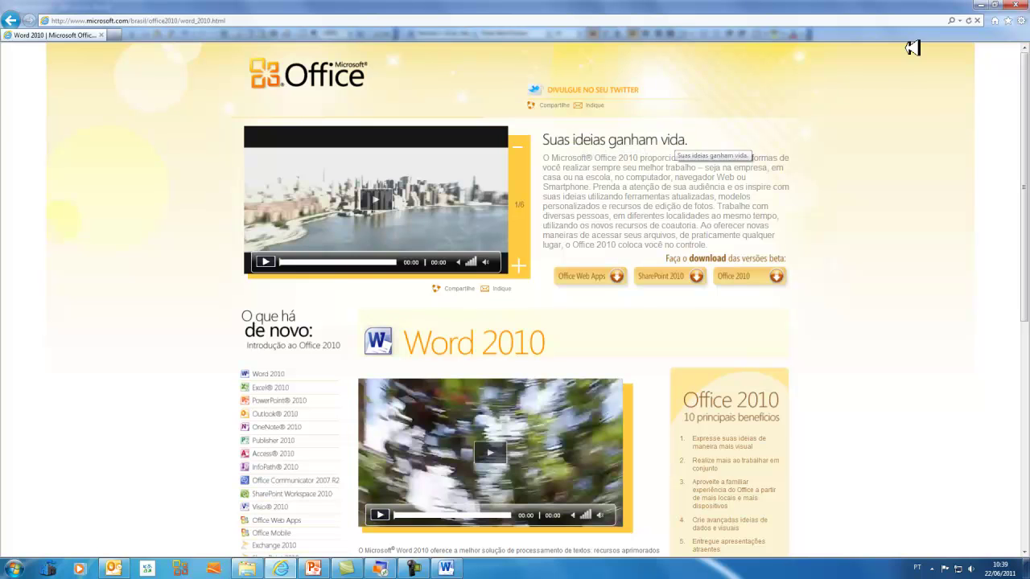
pyautogui.click(992, 5)
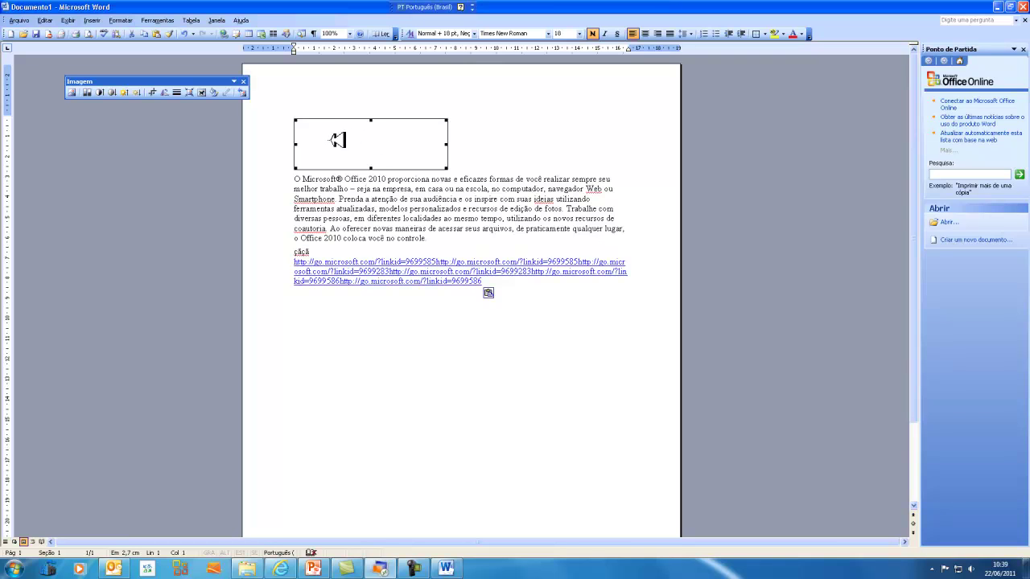
pyautogui.doubleClick(338, 140)
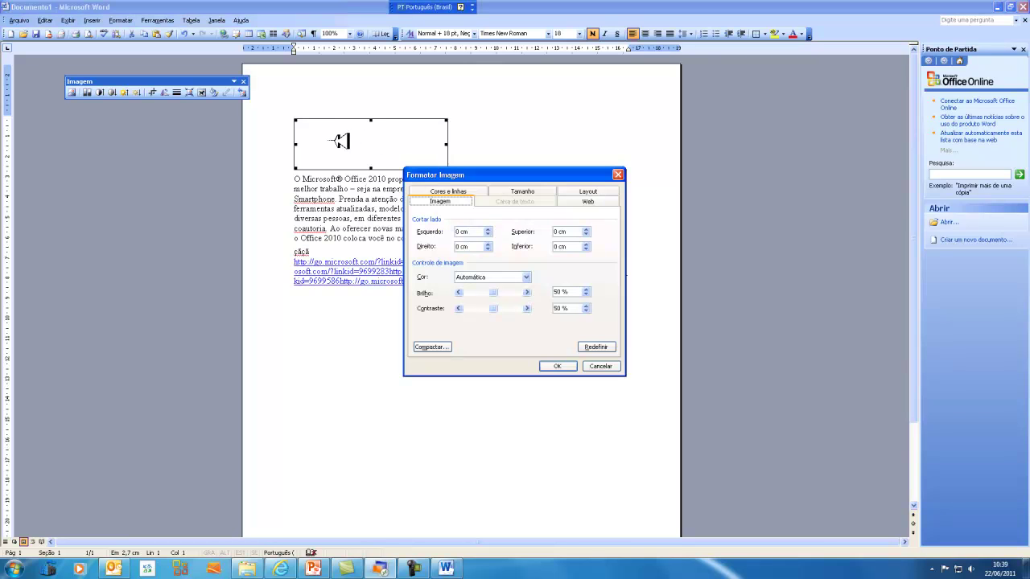
pyautogui.click(619, 174)
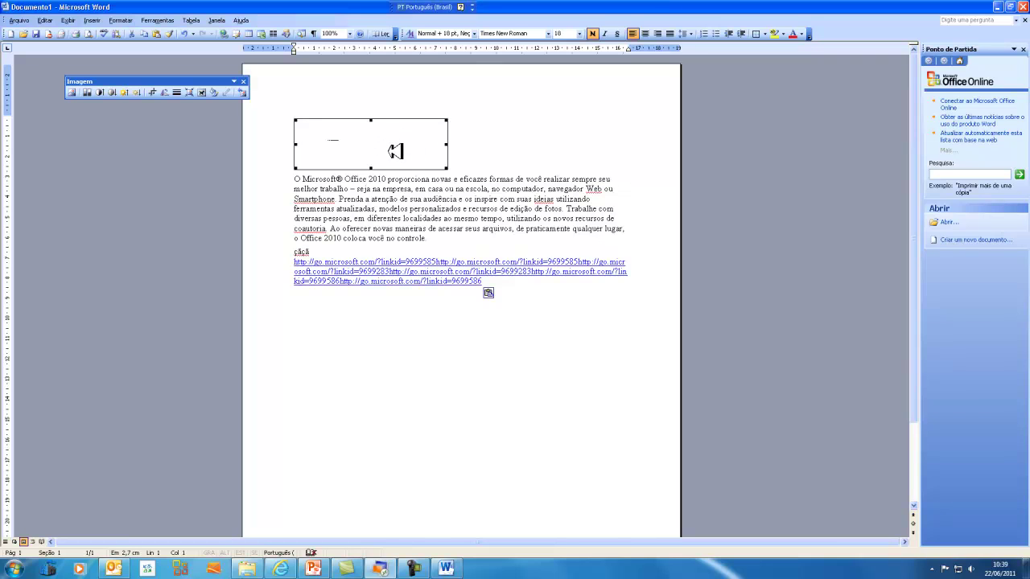
pyautogui.moveTo(215, 82); pyautogui.dragTo(188, 74)
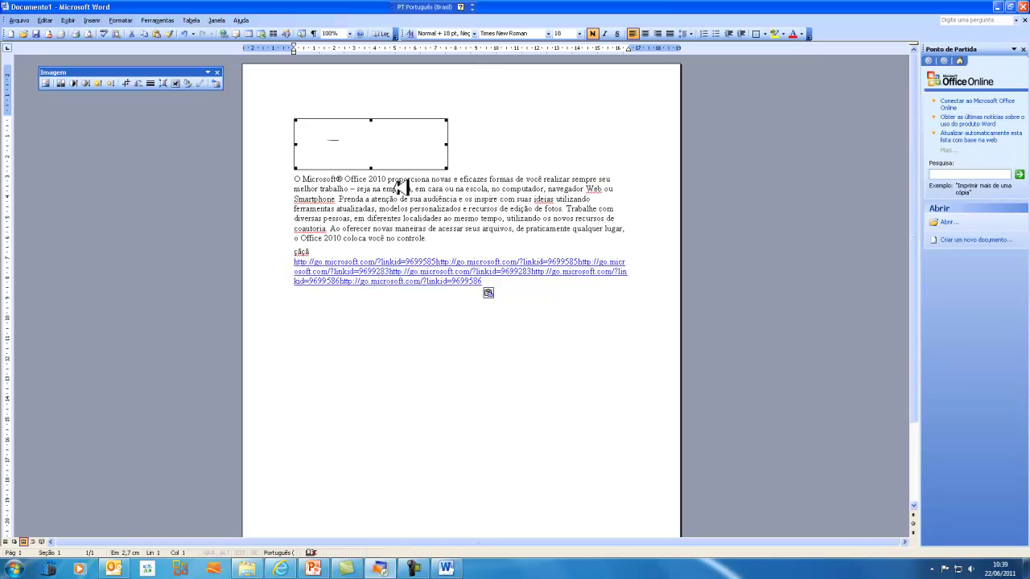
# Select the pasted paragraph to look at the font choices, and inspect the heading picture again.
pyautogui.moveTo(349, 249); pyautogui.dragTo(299, 168)
pyautogui.hotkey('ctrl', 'c')
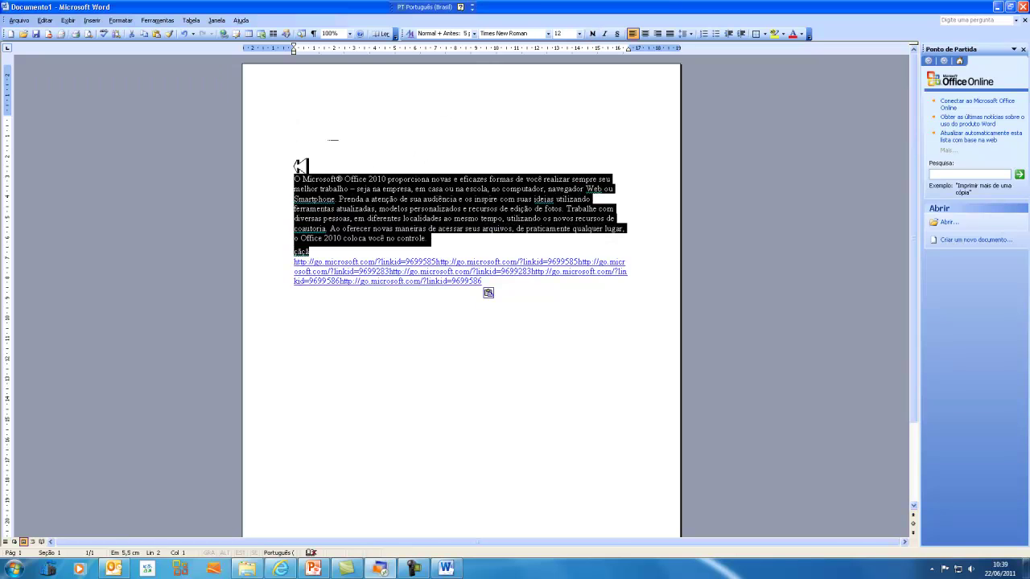
pyautogui.click(548, 33)
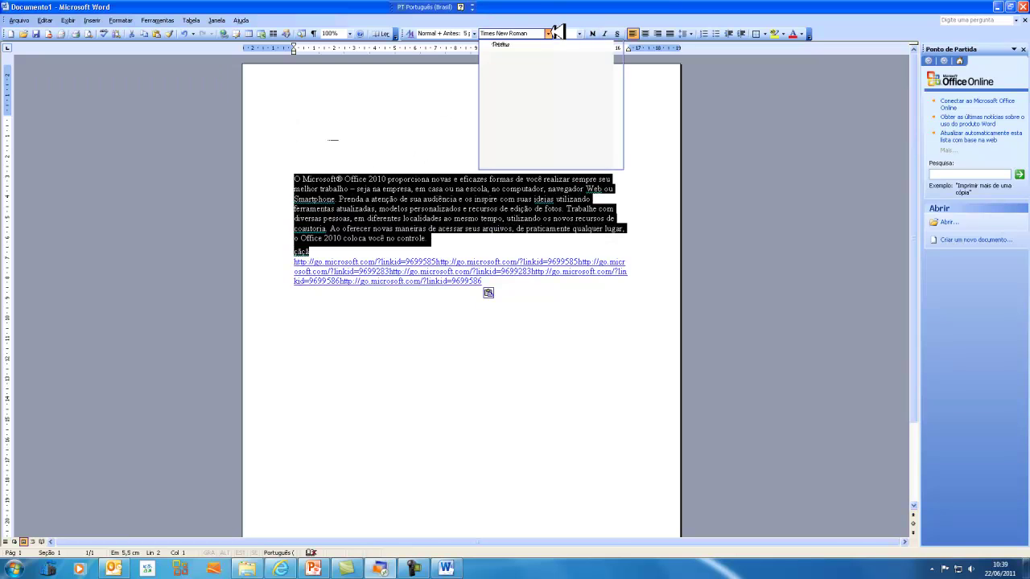
pyautogui.click(655, 117)
pyautogui.click(370, 142)
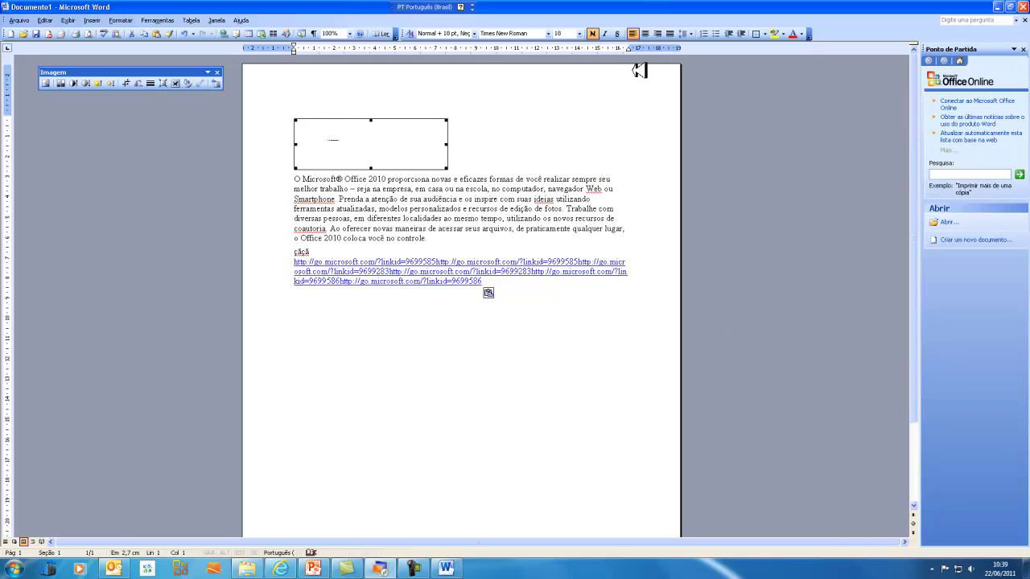
pyautogui.click(631, 118)
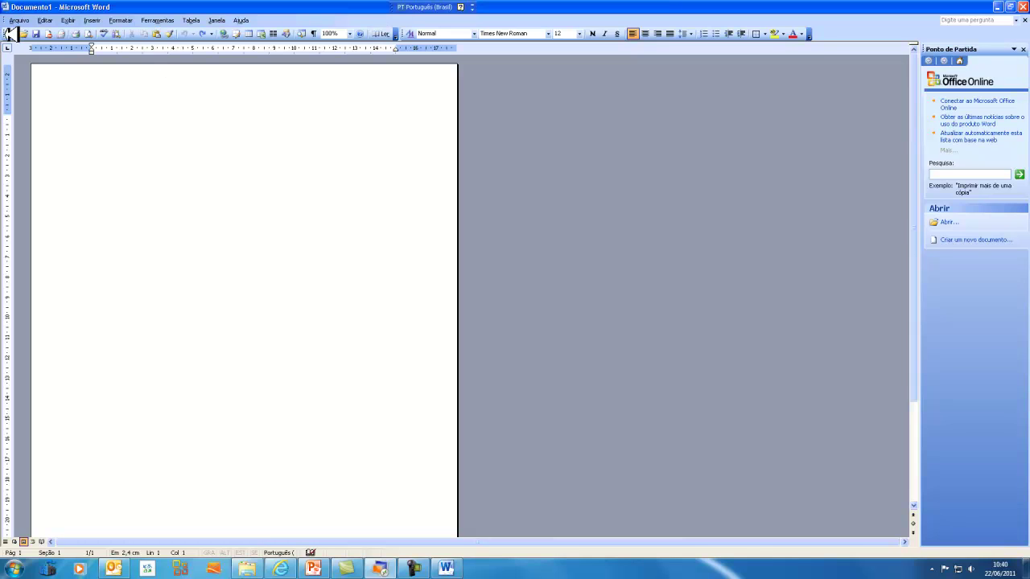
# Paste the copied web content into the blank Word 2003 document and review the paste options for the selected content.
pyautogui.click(159, 33)
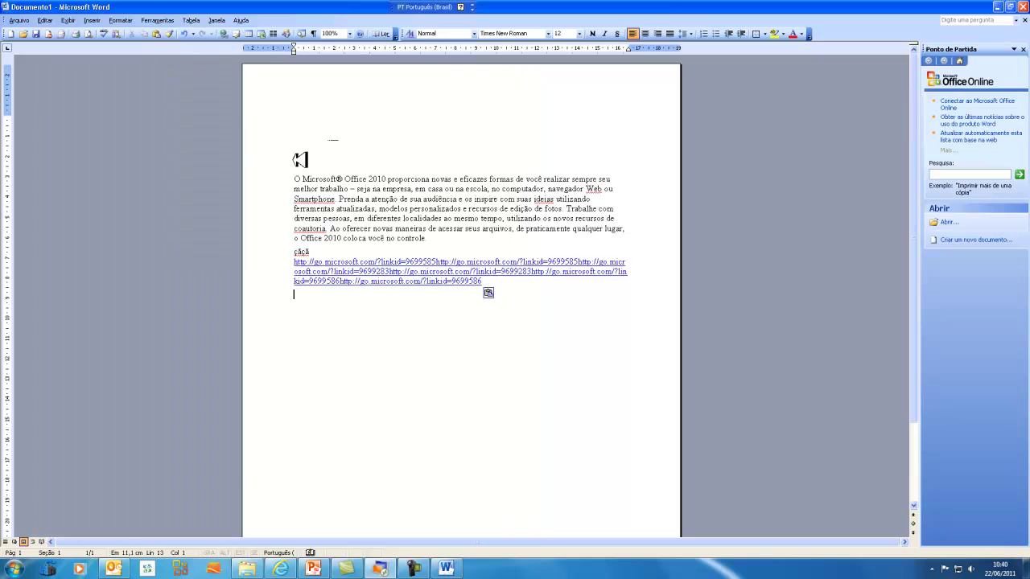
pyautogui.moveTo(439, 284); pyautogui.dragTo(329, 137)
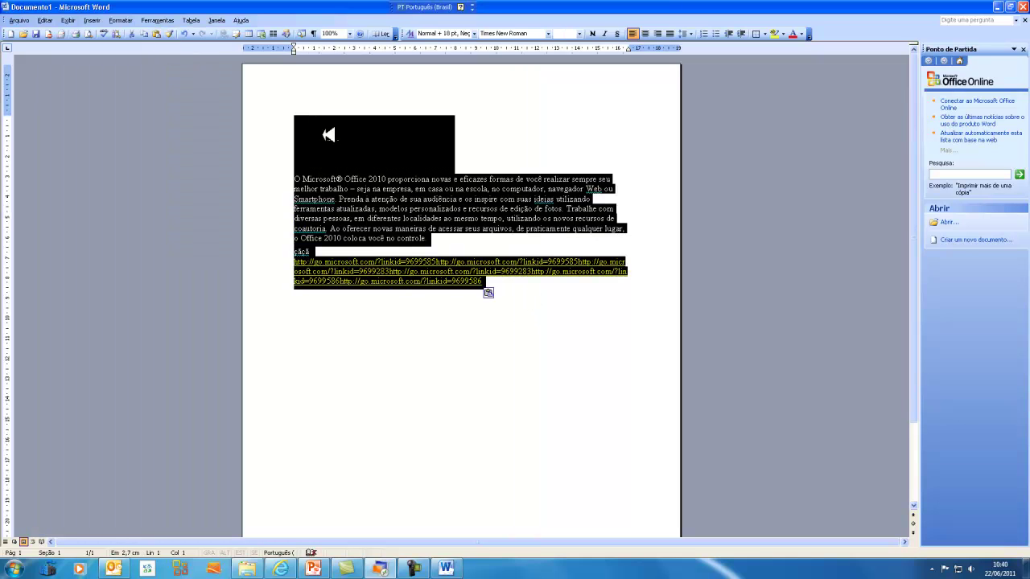
pyautogui.click(492, 293)
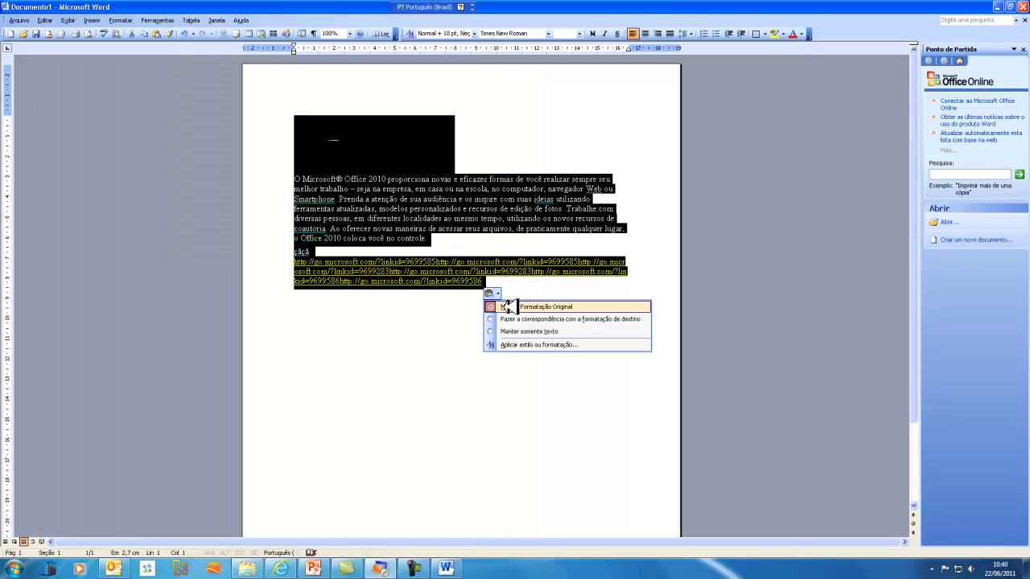
pyautogui.click(467, 298)
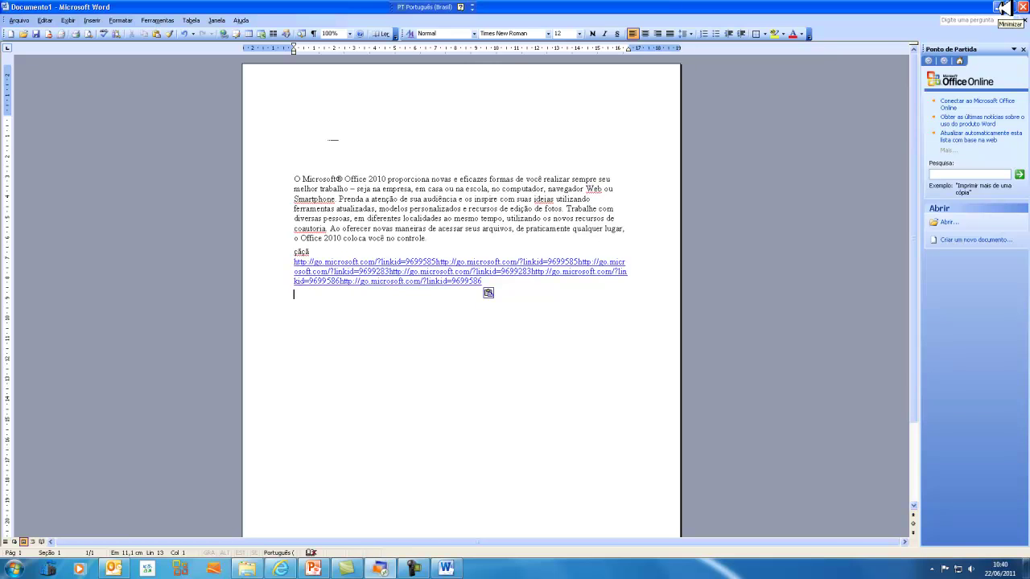
# Switch to Word 2010 and paste the copied Office 2010 web content into its blank document.
pyautogui.click(1001, 7)
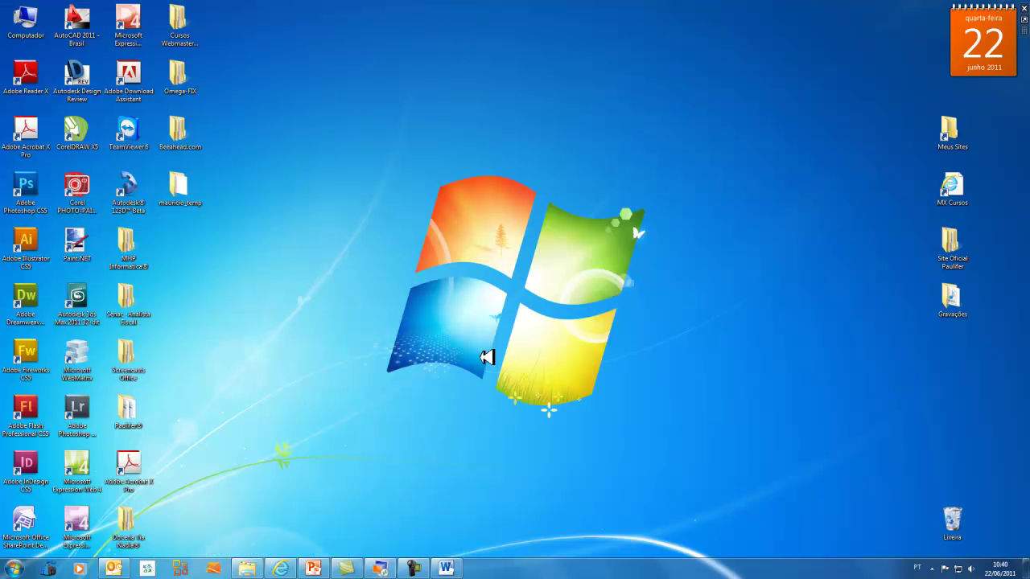
pyautogui.click(446, 567)
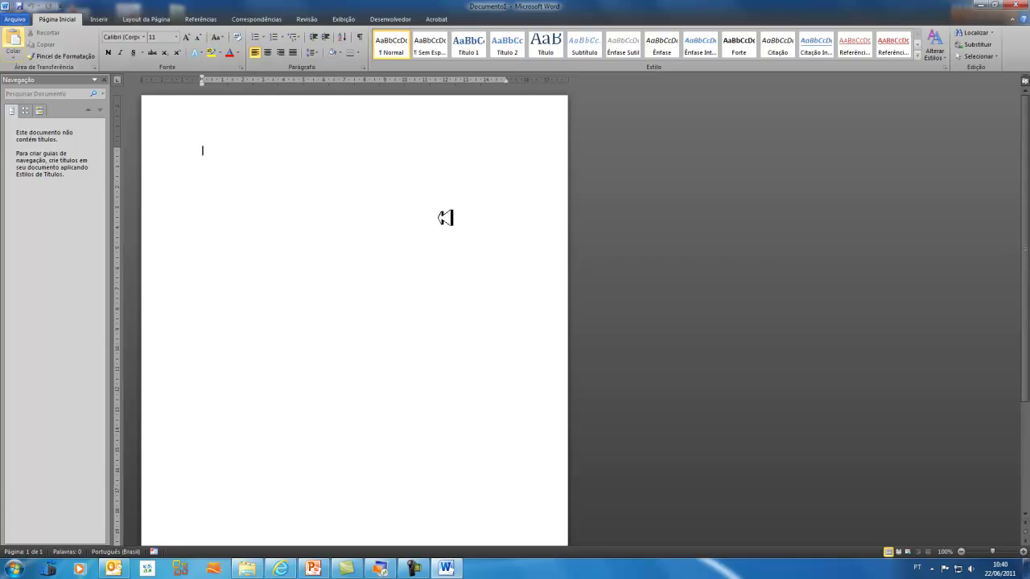
pyautogui.write('Suas ideias ganham vida. O Microsoft® Office 2010 proporciona novas e eficazes formas de você realizar sempre seu melhor trabalho – seja na empresa, em casa ou na escola, no computador, navegador Web ou Smartphone. Prenda a atenção de sua audiência e os inspire com suas ideias utilizando ferramentas atualizadas, modelos personalizados e recursos de edição de fotos. Trabalhe com diversas pessoas, em diferentes localidades ao mesmo tempo, utilizando os novos recursos de coautoria. Ao oferecer novas maneiras de acessar seus arquivos, de praticamente qualquer lugar, o Office 2010 coloca você no controle. Faça o download das versões beta:')
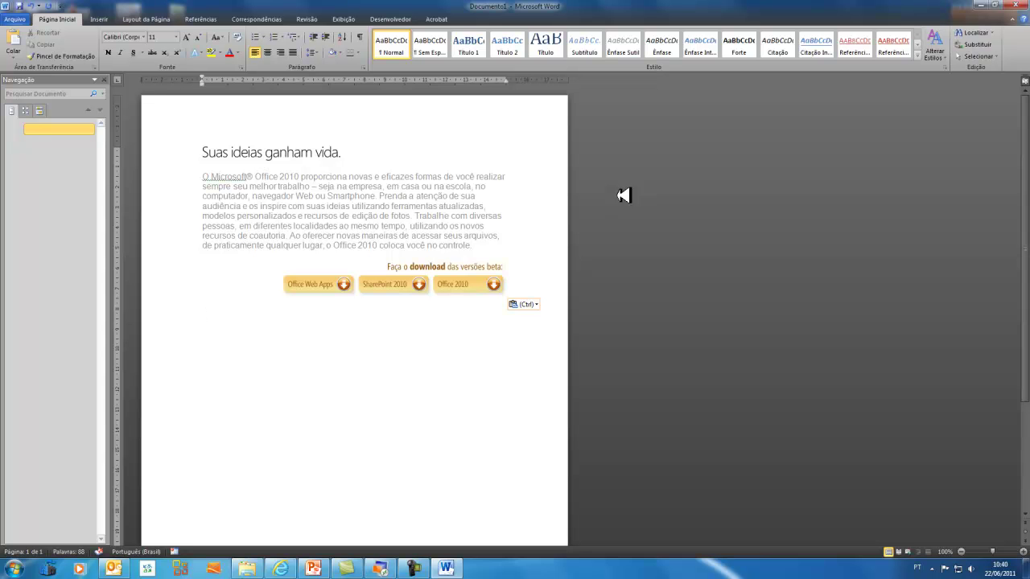
# Arrange the windows side by side, with Word 2010 on the right half of the desktop and Word 2003 on the left half.
pyautogui.moveTo(563, 16); pyautogui.dragTo(1022, 38)
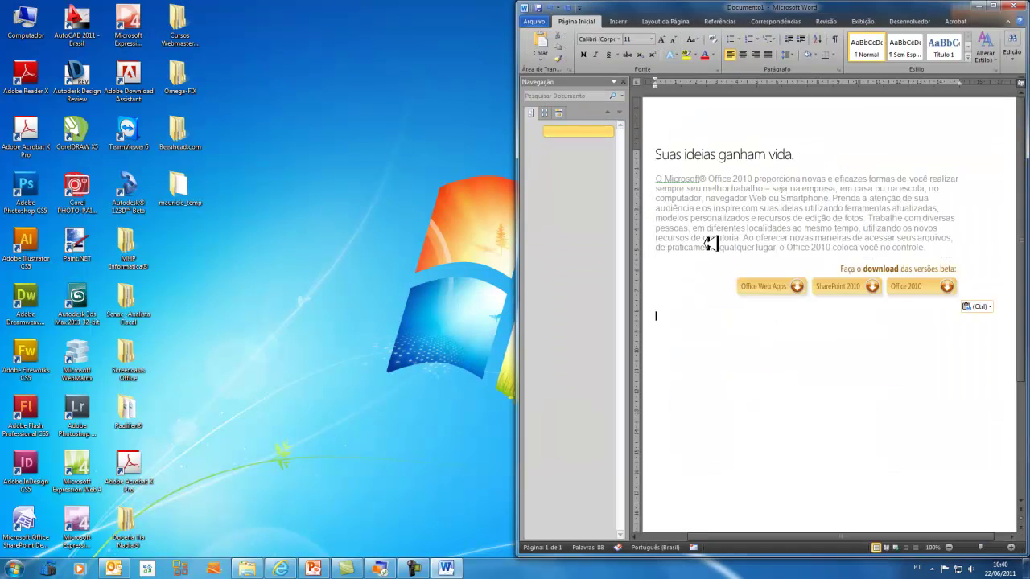
pyautogui.click(346, 568)
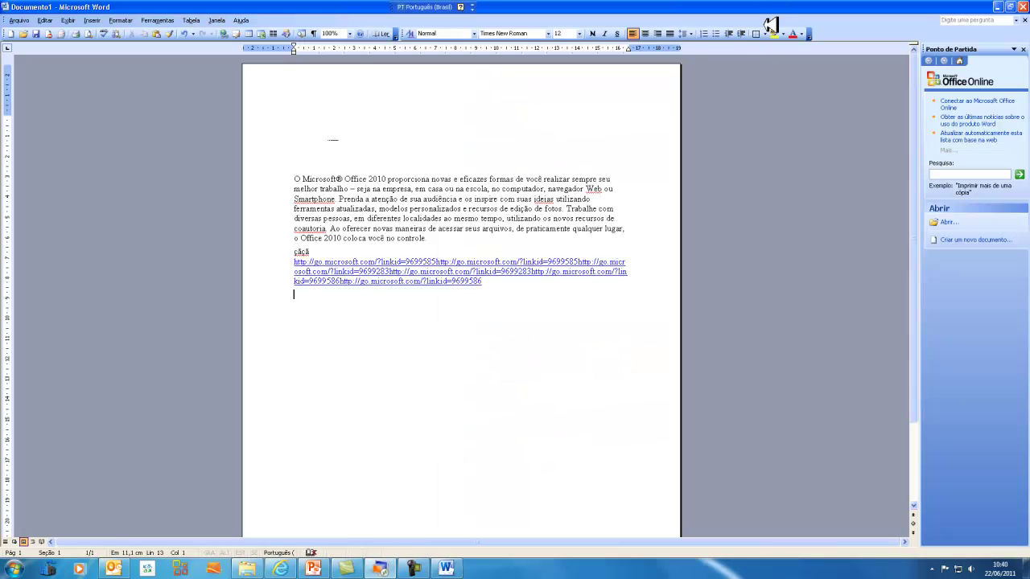
pyautogui.click(1011, 7)
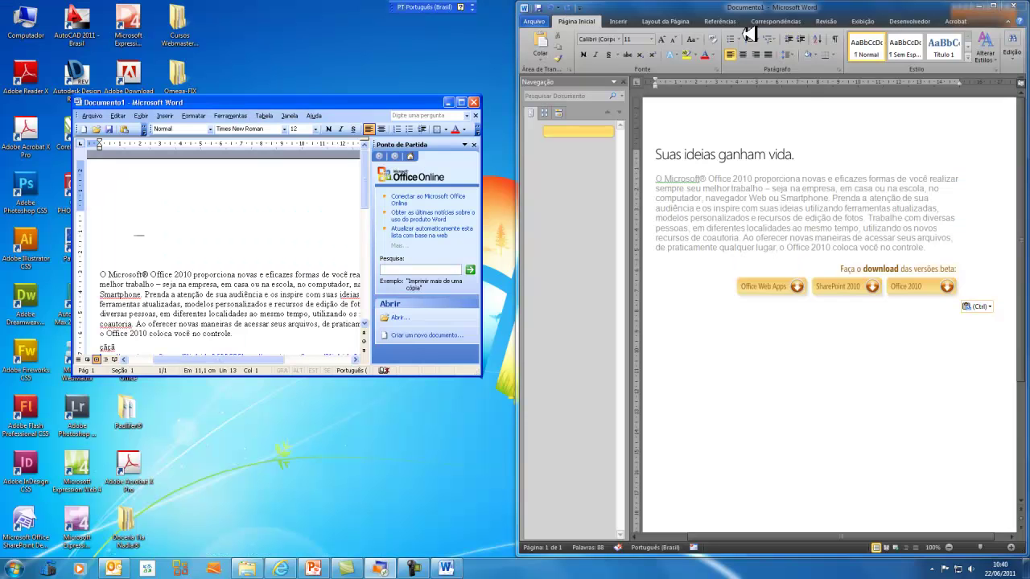
pyautogui.moveTo(411, 100); pyautogui.dragTo(338, 5)
pyautogui.moveTo(412, 271); pyautogui.dragTo(523, 574)
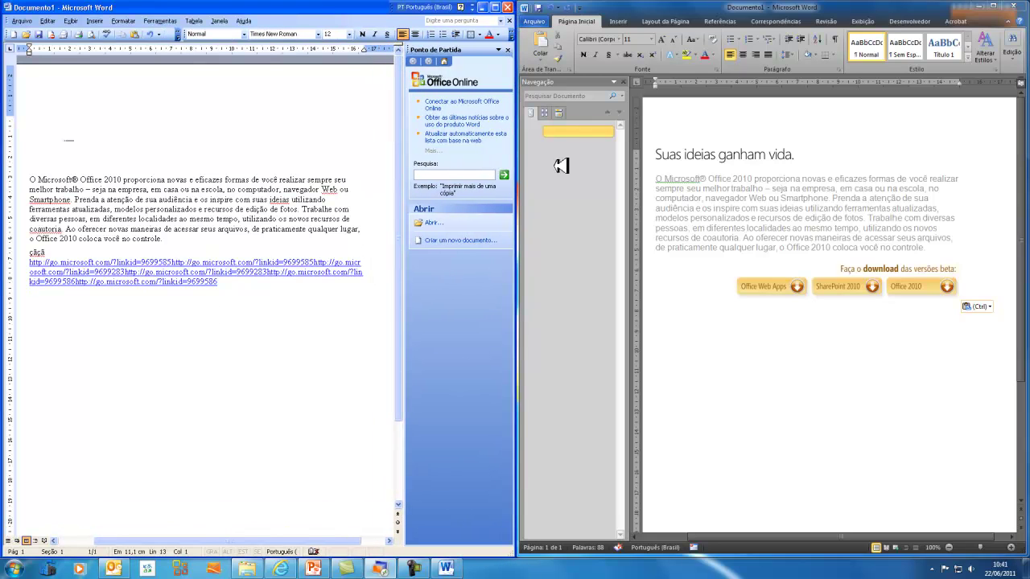
# Compare the pasted paragraph and links in Word 2003 with the heading, paragraph and download buttons in Word 2010.
pyautogui.moveTo(1023, 178)
pyautogui.mouseDown()
pyautogui.moveTo(1024, 193)
pyautogui.moveTo(1022, 161)
pyautogui.mouseUp()
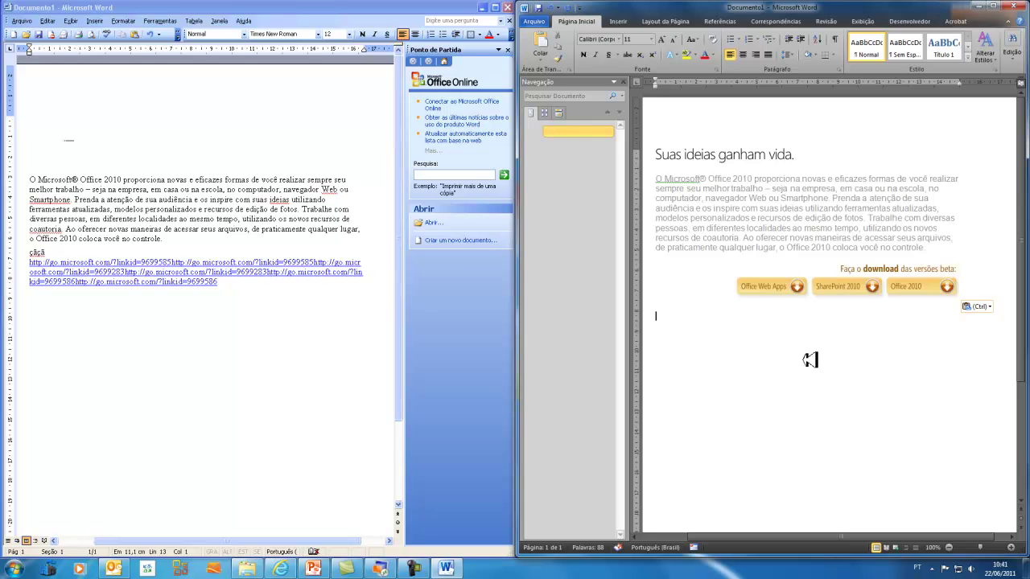
pyautogui.click(133, 200)
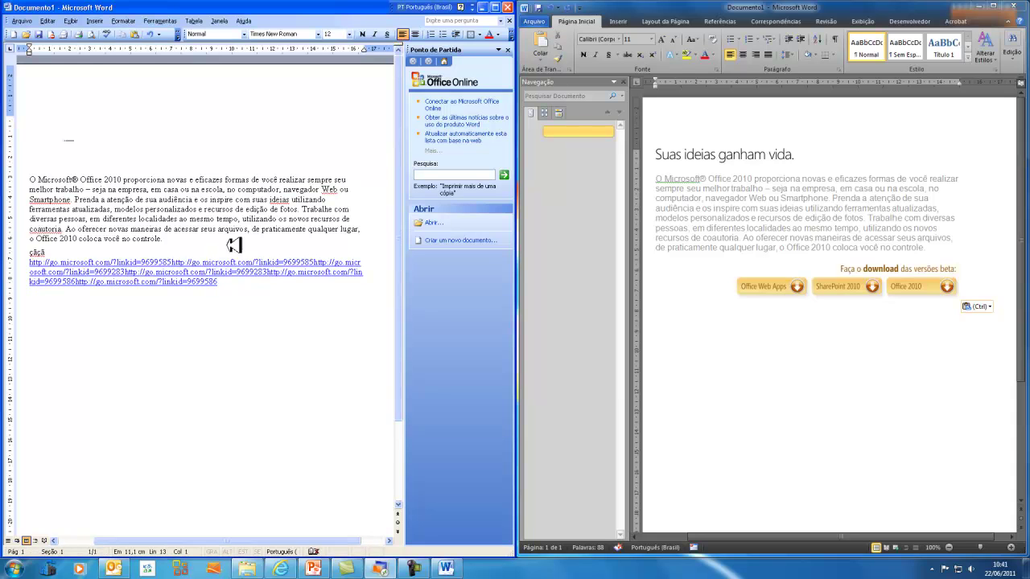
pyautogui.click(818, 163)
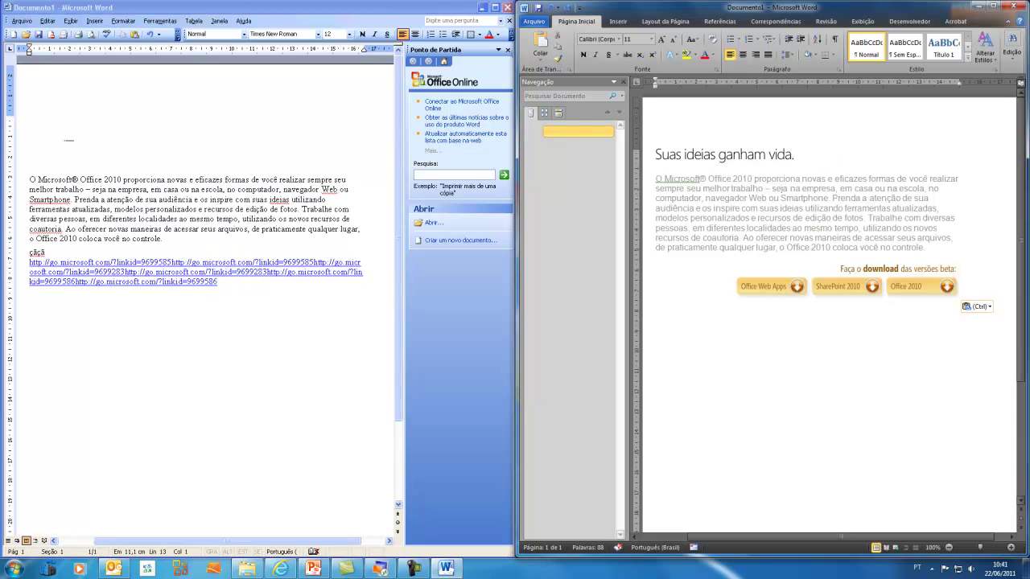
# Add a second copy of the web content below the download buttons in Word 2010, keeping only the text.
pyautogui.moveTo(1023, 159)
pyautogui.mouseDown()
pyautogui.moveTo(1025, 177)
pyautogui.moveTo(1025, 161)
pyautogui.mouseUp()
pyautogui.click(989, 307)
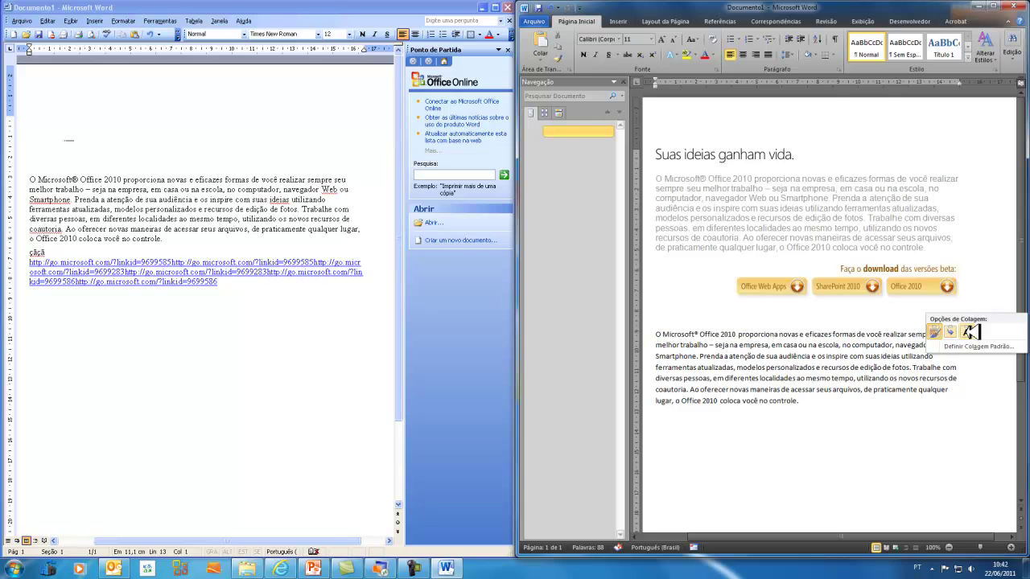
pyautogui.click(969, 332)
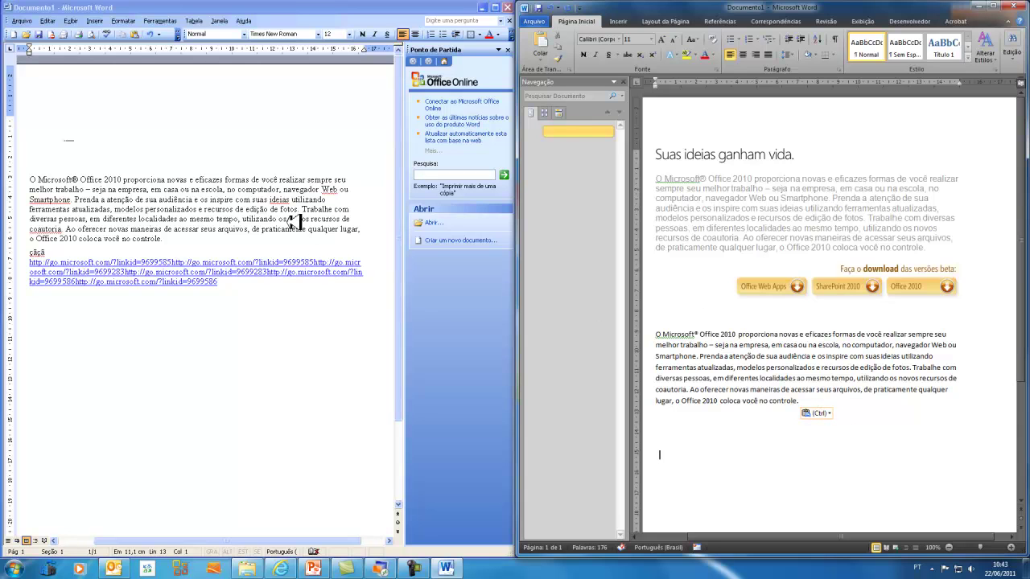
# Highlight the pasted paragraph and links in Word 2003 to compare them with the two copies in Word 2010.
pyautogui.click(219, 285)
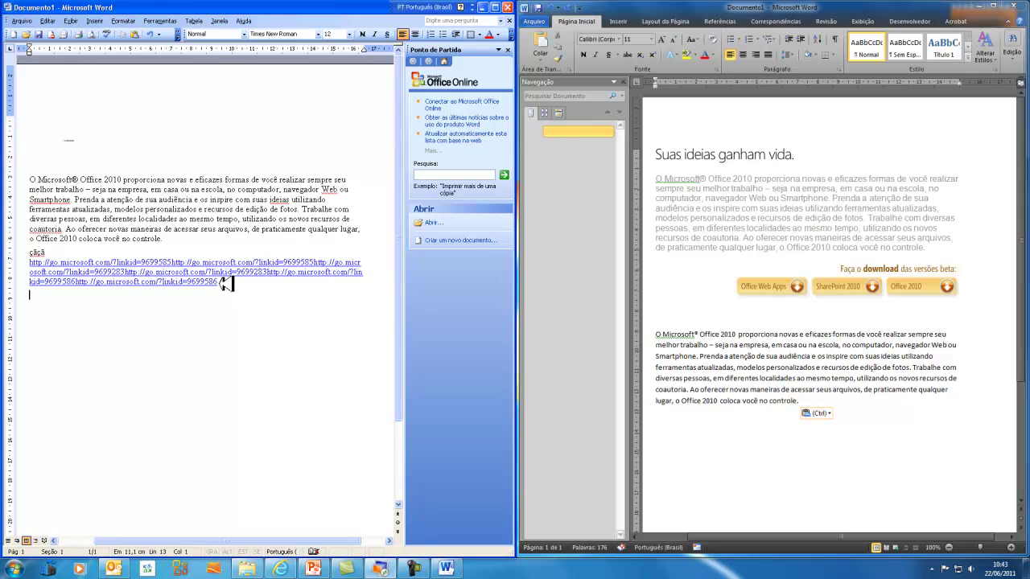
pyautogui.moveTo(225, 283); pyautogui.dragTo(28, 172)
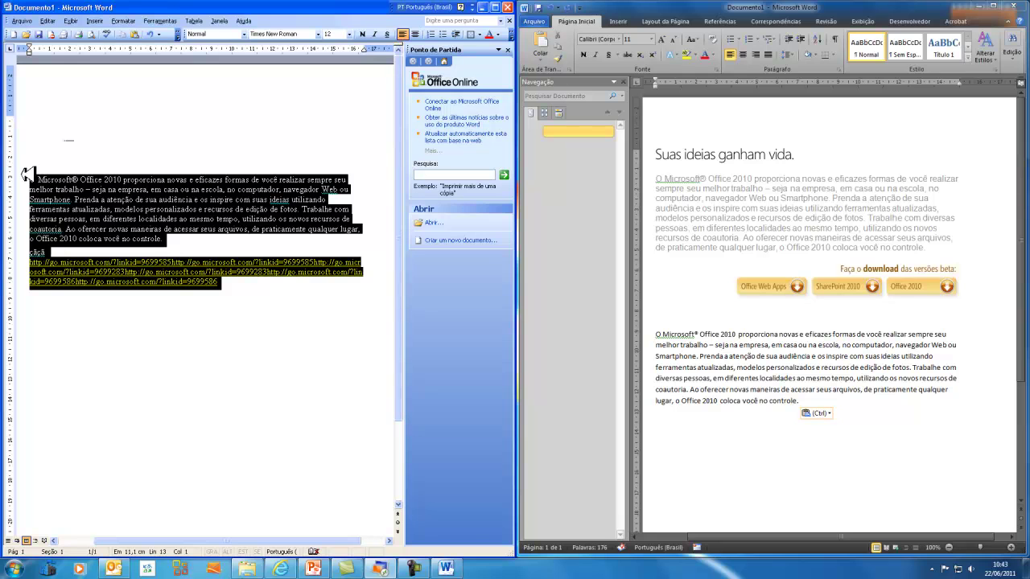
pyautogui.click(245, 283)
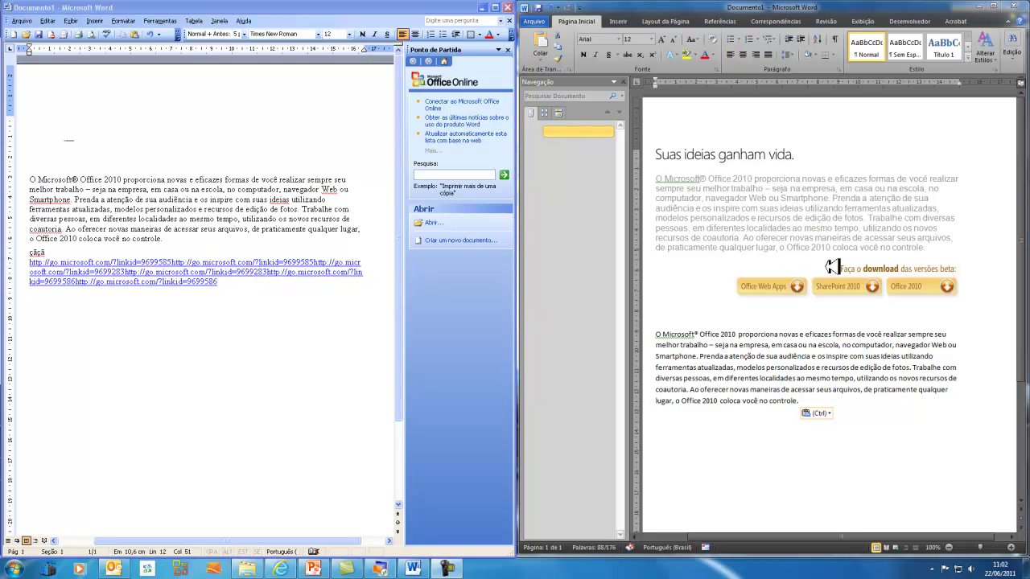
# Highlight the heading, formatted paragraph and download buttons in Word 2010 to review the first pasted copy, and clear the selection.
pyautogui.scroll(-1, 1025, 217)
pyautogui.scroll(1, 1025, 215)
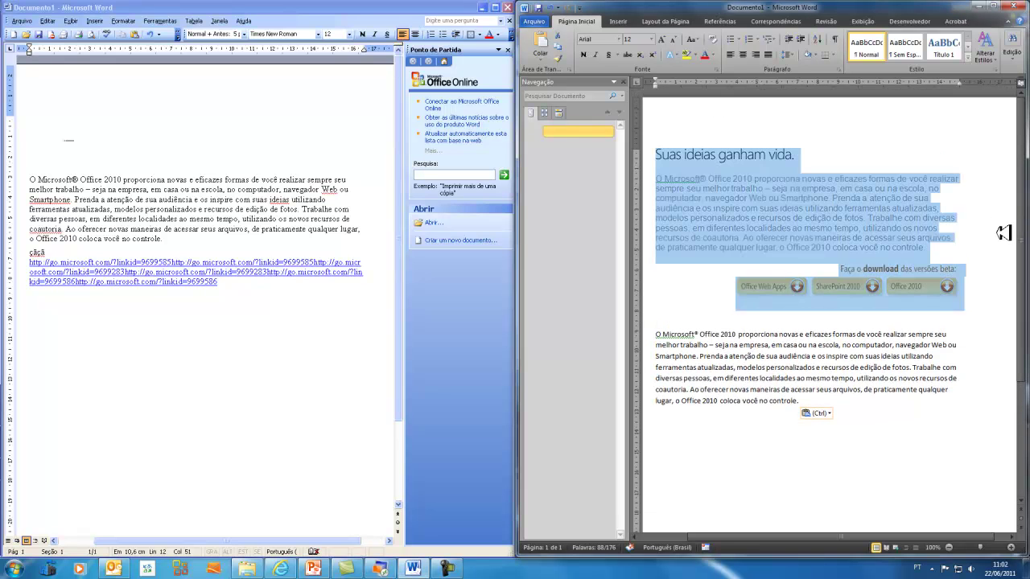
pyautogui.click(1005, 233)
pyautogui.scroll(-1, 1026, 241)
pyautogui.scroll(1, 1025, 237)
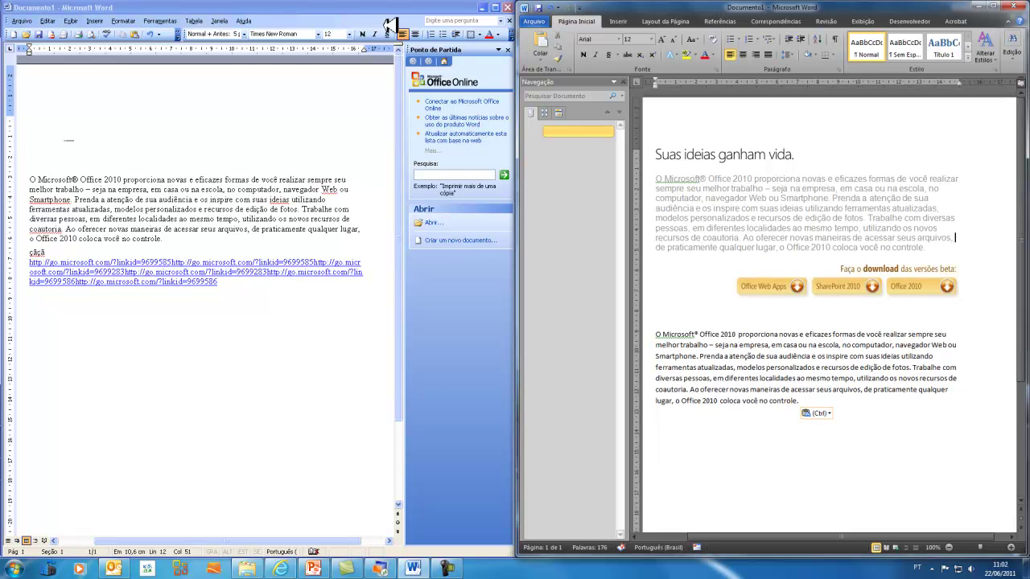
# Minimize the Word 2003 window and maximize the Word 2010 window to fill the desktop.
pyautogui.click(495, 9)
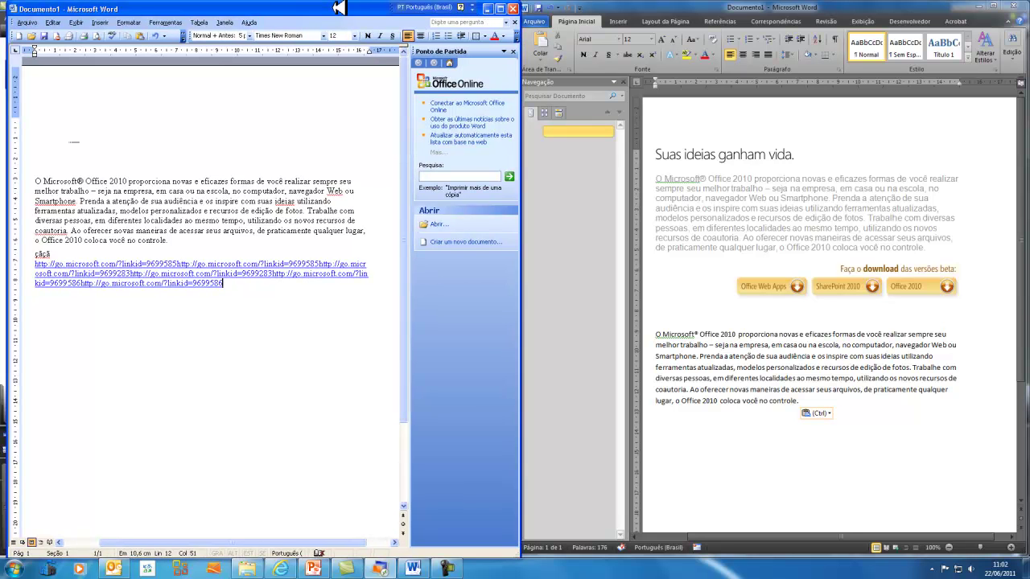
pyautogui.click(494, 9)
pyautogui.click(484, 8)
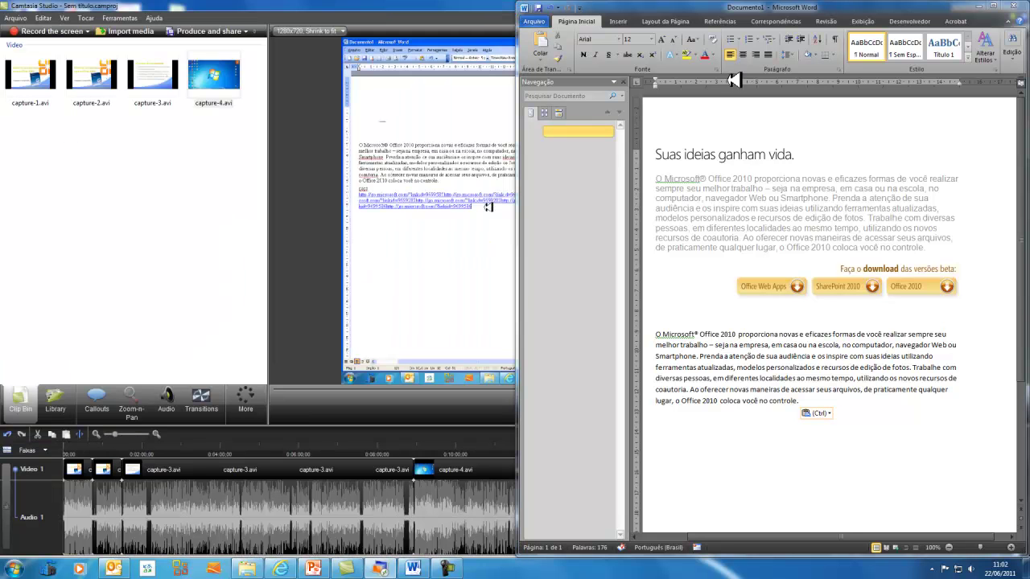
pyautogui.moveTo(876, 6); pyautogui.dragTo(686, 106)
pyautogui.doubleClick(686, 106)
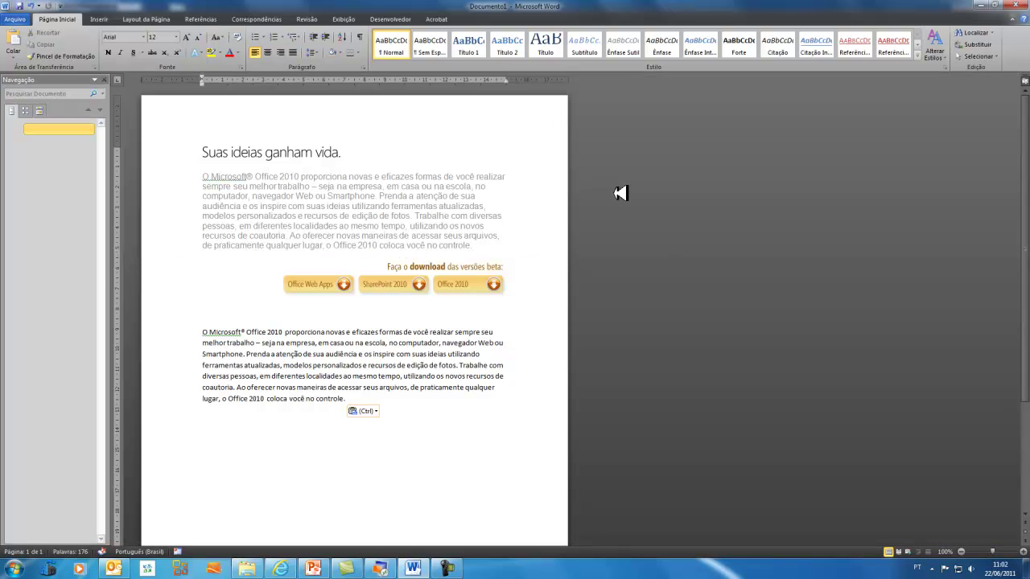
# Set the document zoom to 120%.
pyautogui.click(1023, 552)
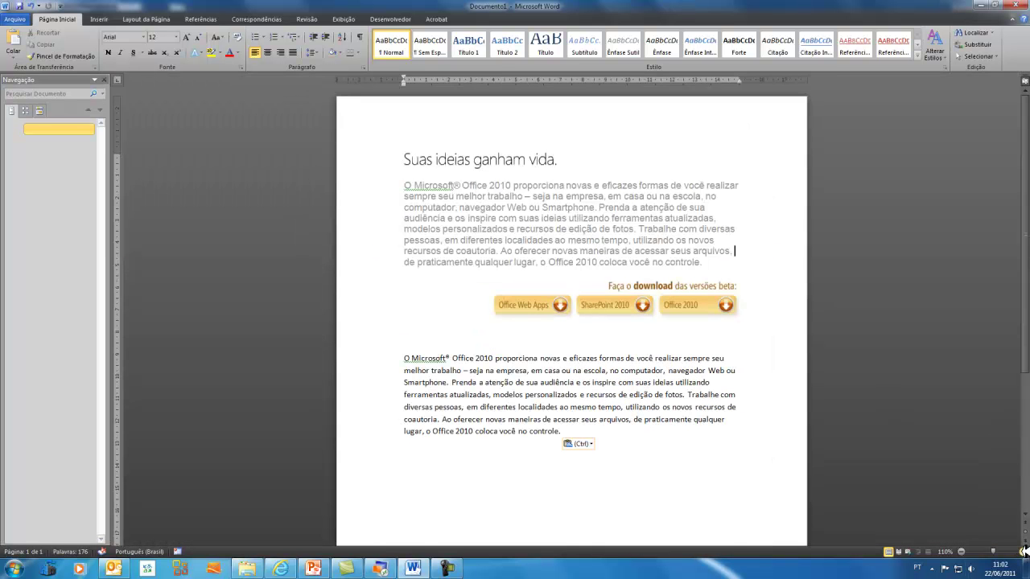
pyautogui.click(1023, 552)
pyautogui.click(1023, 552)
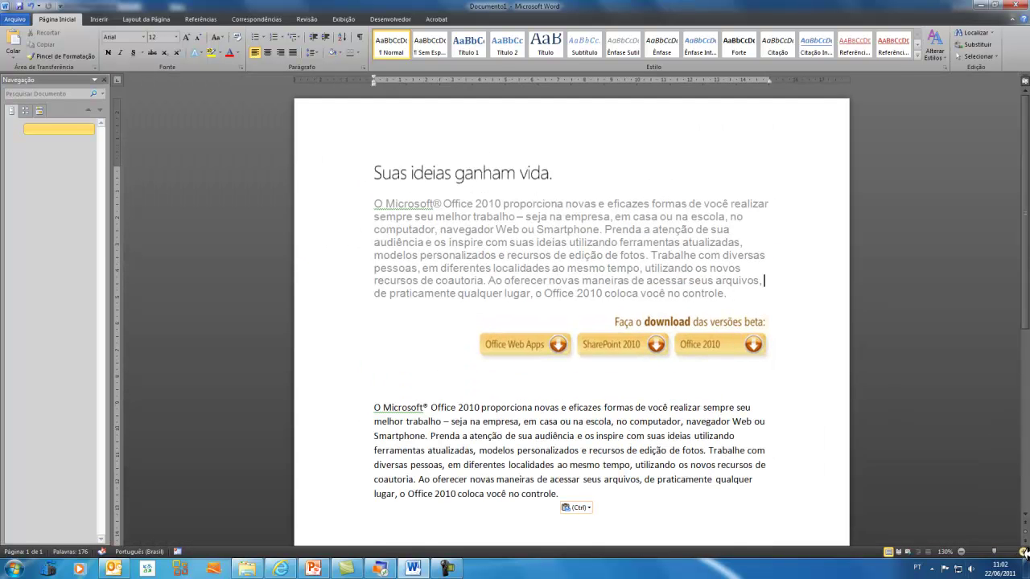
pyautogui.click(962, 551)
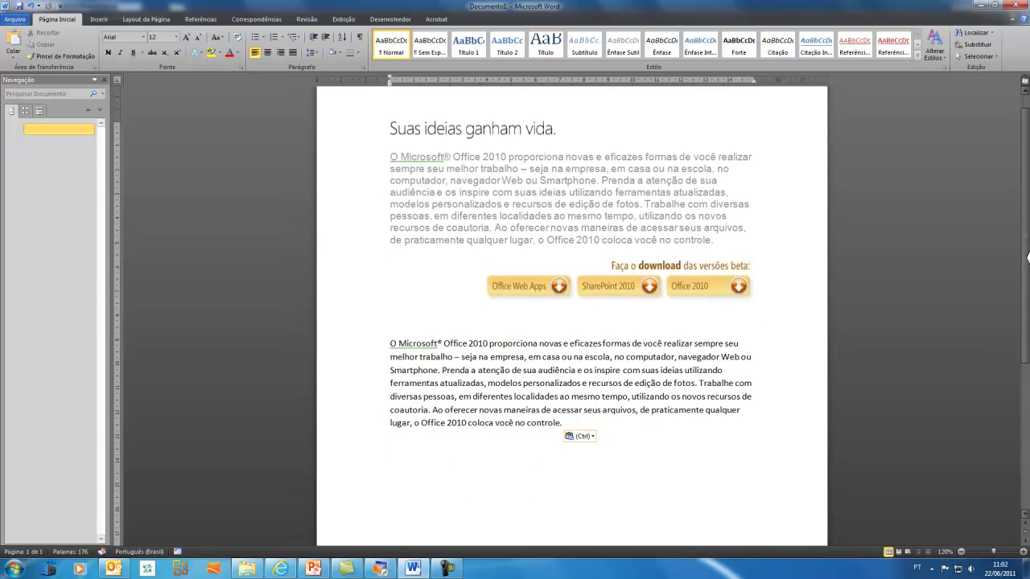
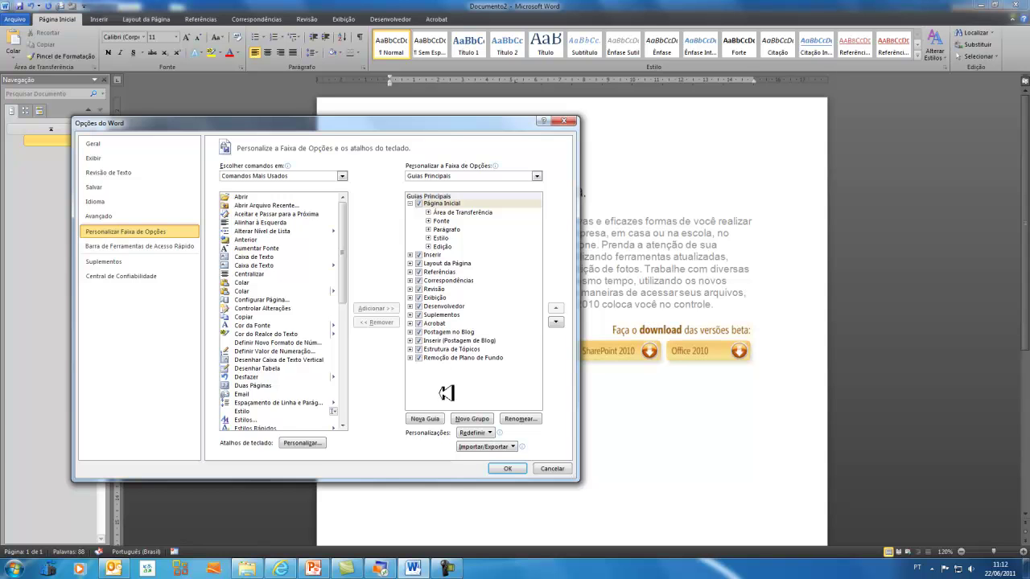
# Create a new custom ribbon tab after Página Inicial and rename its default group with the presenter's first name.
pyautogui.click(424, 419)
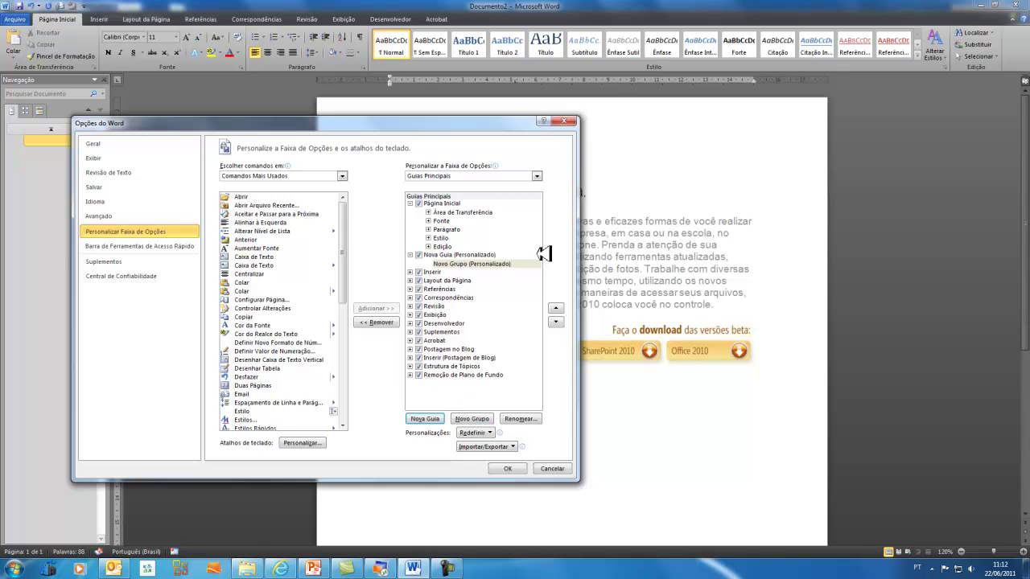
pyautogui.click(520, 419)
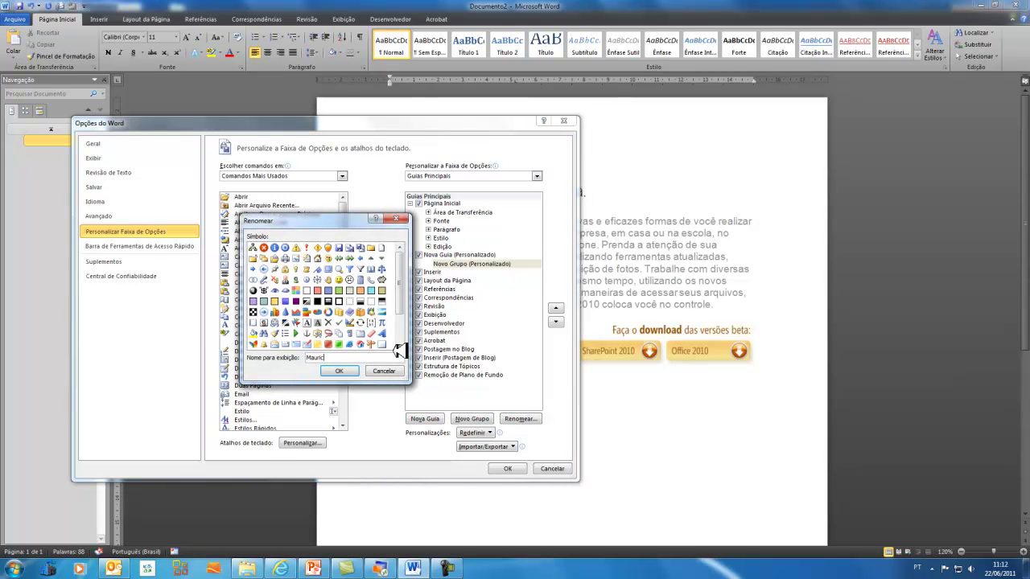
pyautogui.click(339, 371)
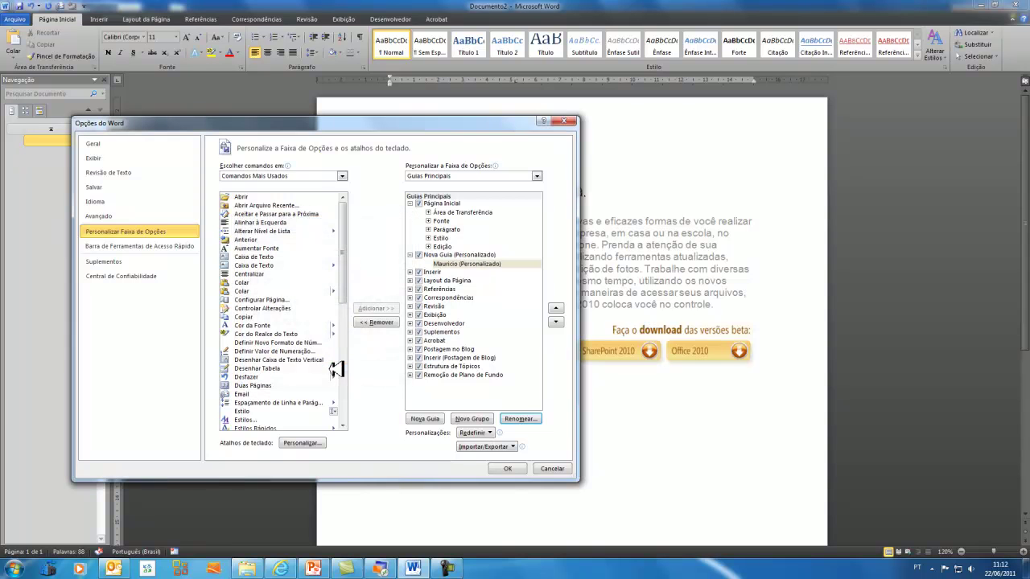
# Add a second group to the new custom tab and name it "Meu grupo de ferramentas".
pyautogui.click(463, 264)
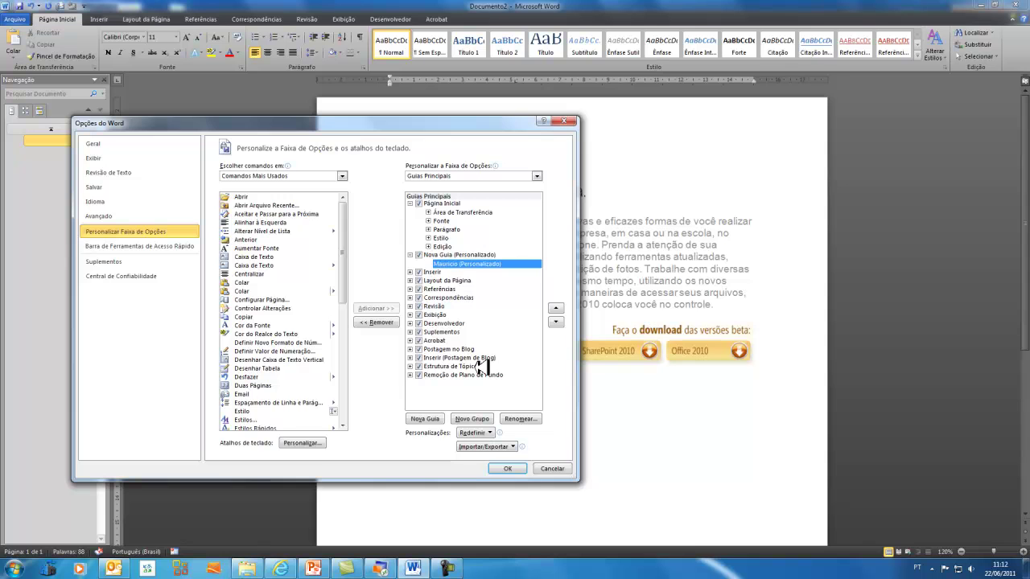
pyautogui.click(484, 419)
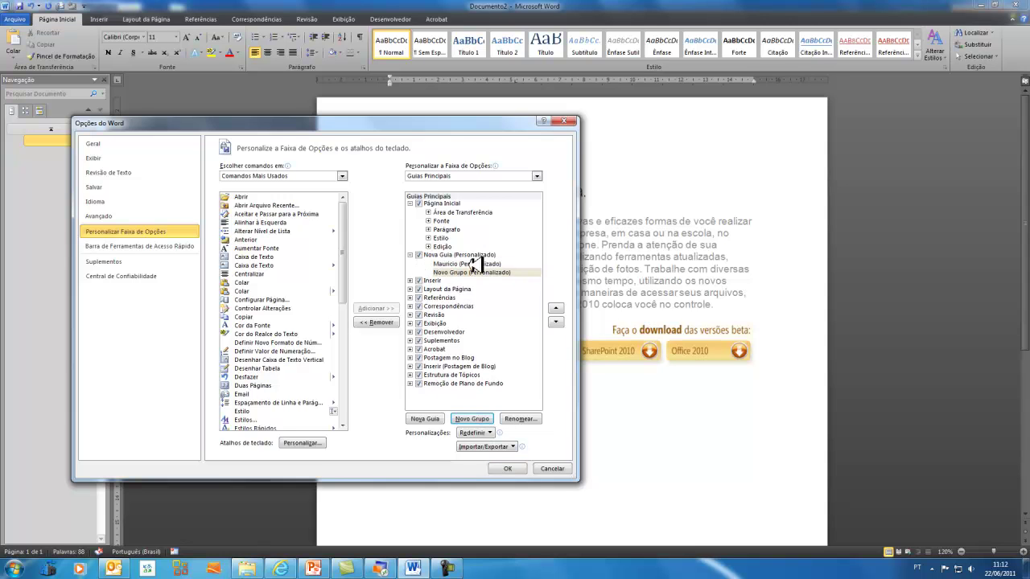
pyautogui.click(523, 419)
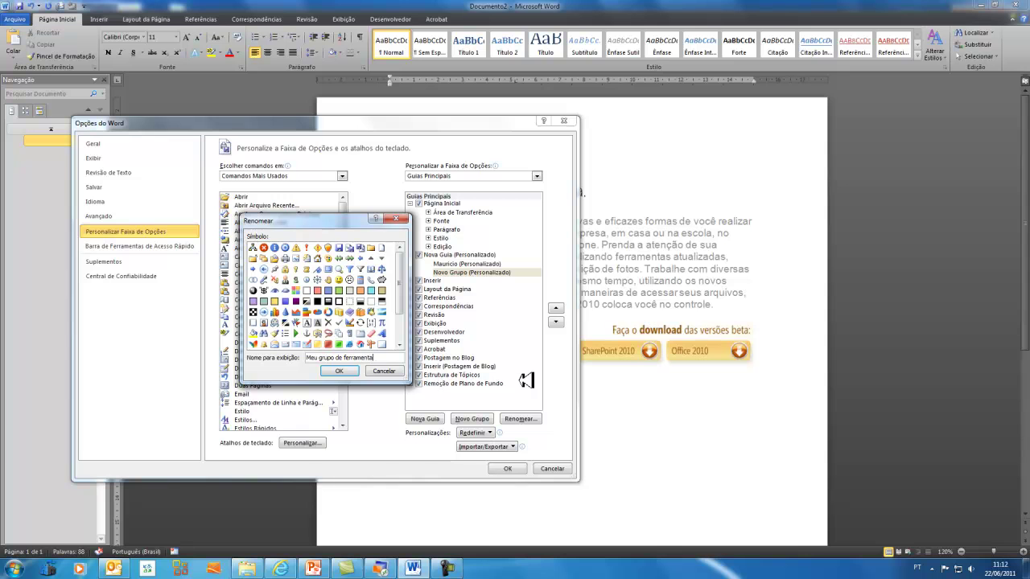
pyautogui.click(339, 370)
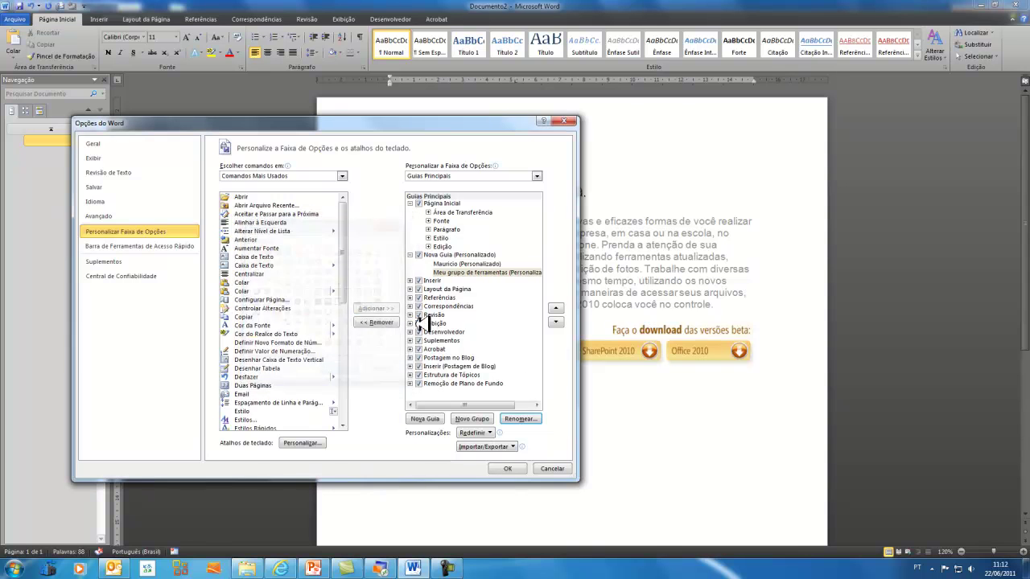
# Add the Localizar command from the most-used commands to the group Meu grupo de ferramentas.
pyautogui.click(456, 273)
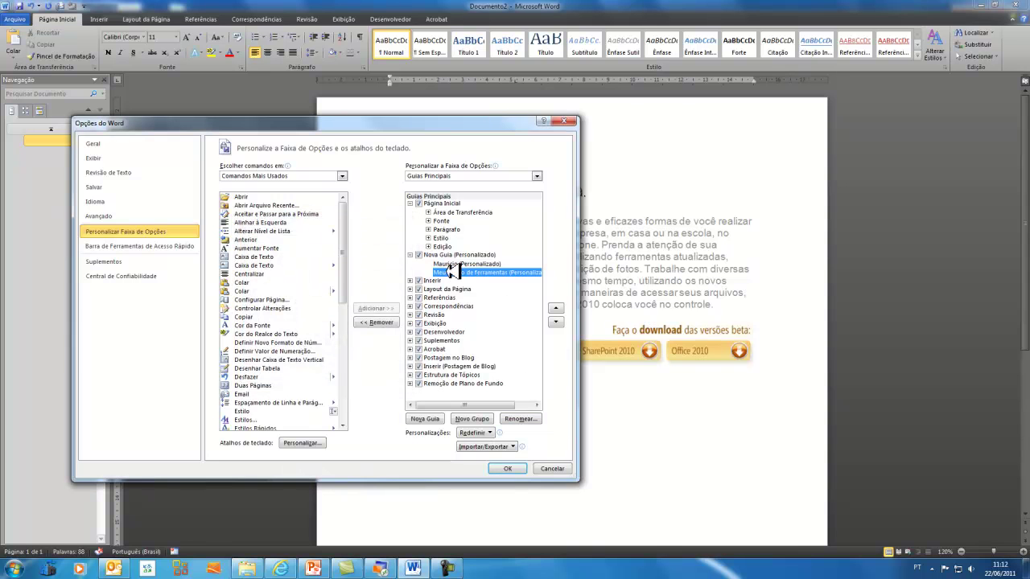
pyautogui.moveTo(344, 260); pyautogui.dragTo(348, 359)
pyautogui.click(287, 311)
pyautogui.click(369, 311)
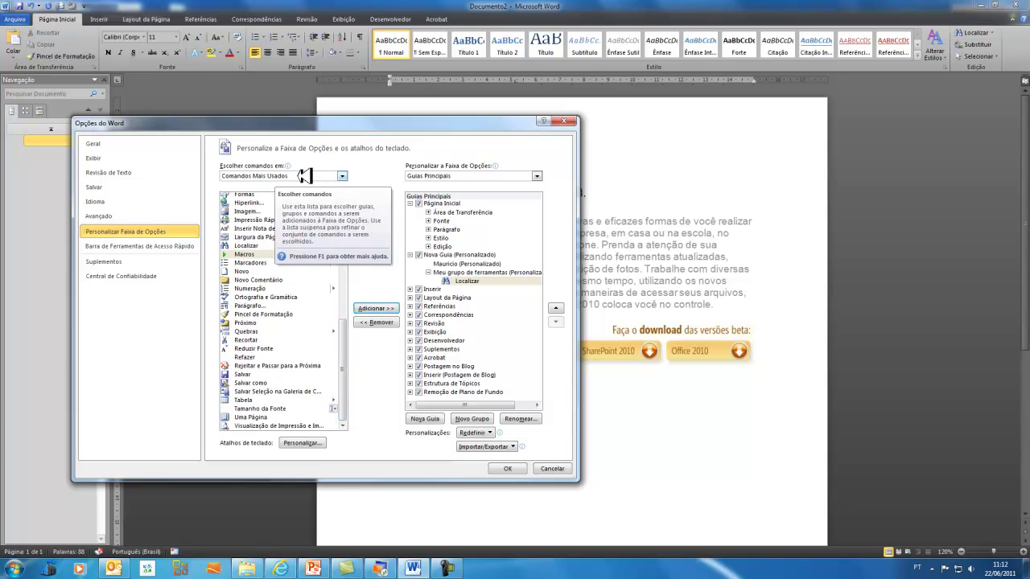
# List Todos os Comandos and add Enviar por Email como Anexo em PDF to Meu grupo de ferramentas.
pyautogui.click(344, 175)
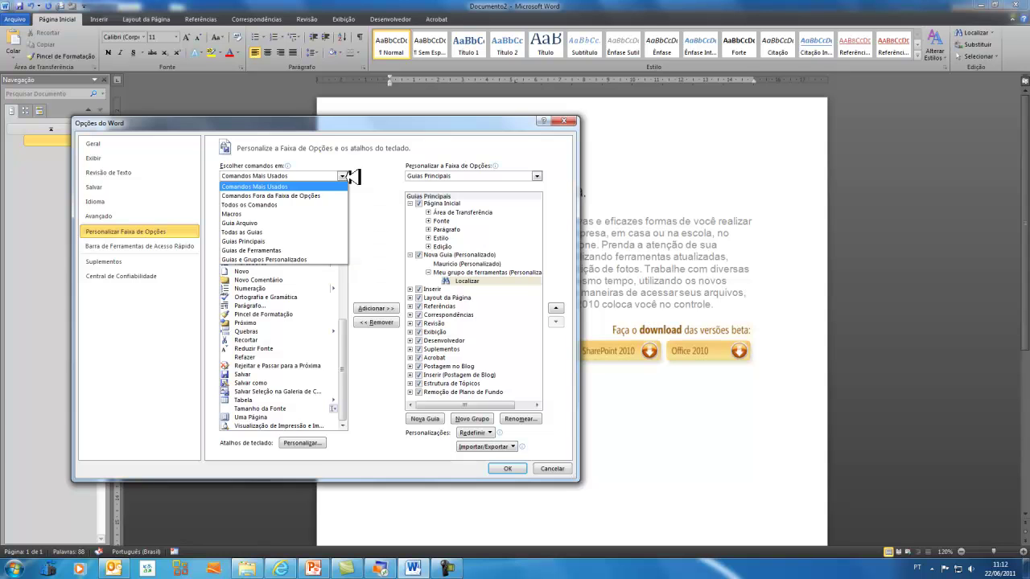
pyautogui.click(332, 276)
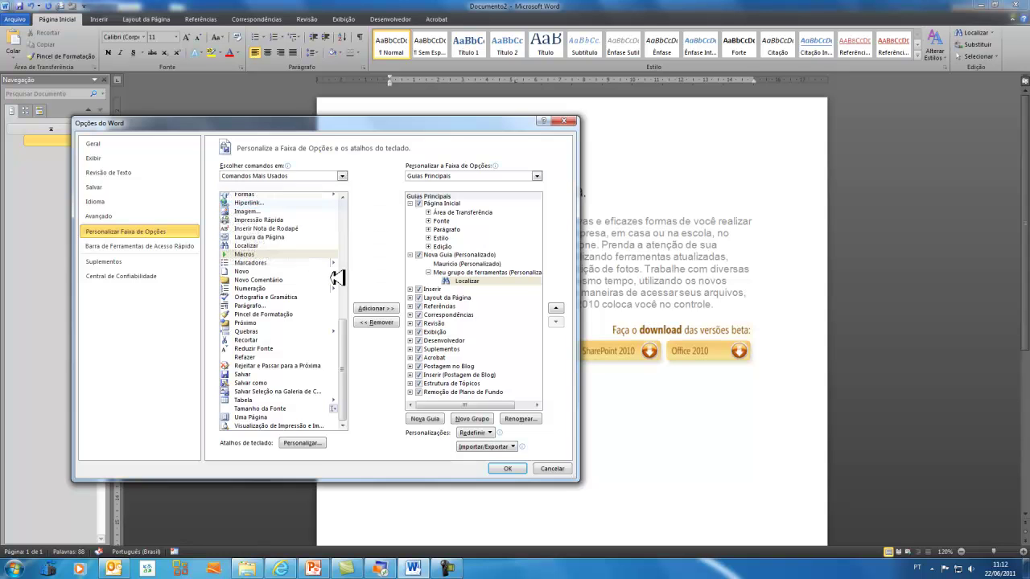
pyautogui.click(344, 175)
pyautogui.click(322, 201)
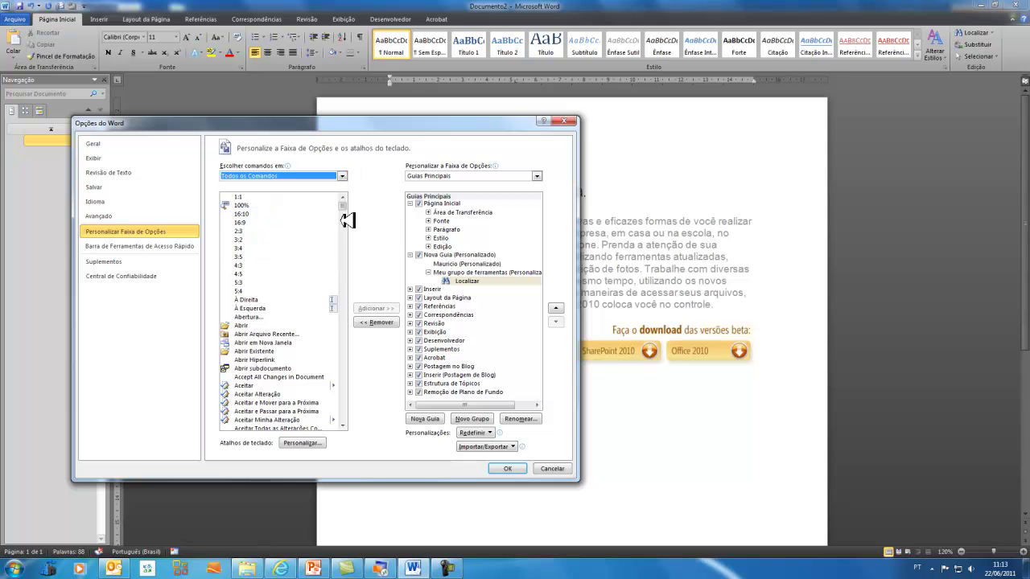
pyautogui.moveTo(348, 230); pyautogui.dragTo(348, 278)
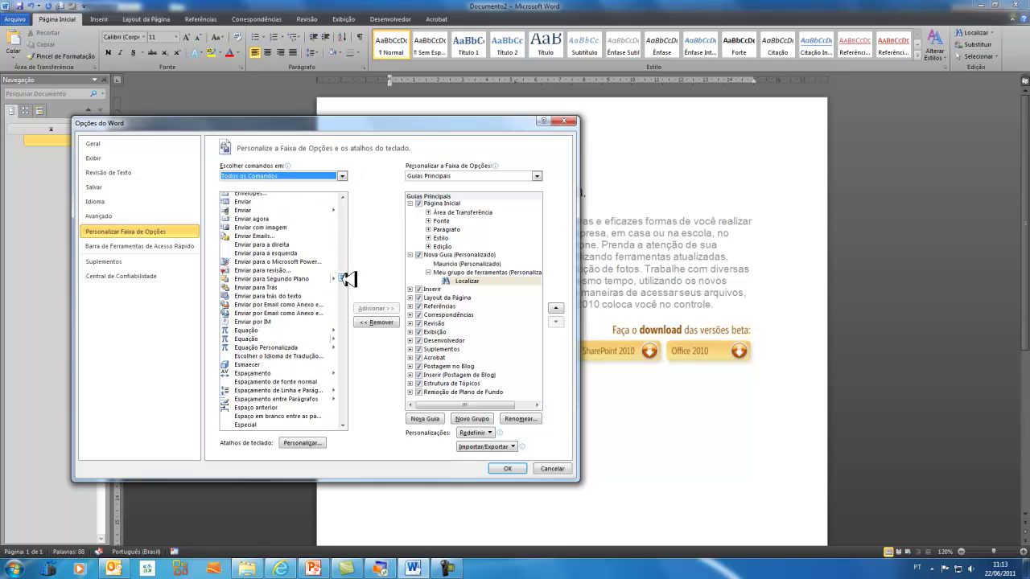
pyautogui.click(261, 304)
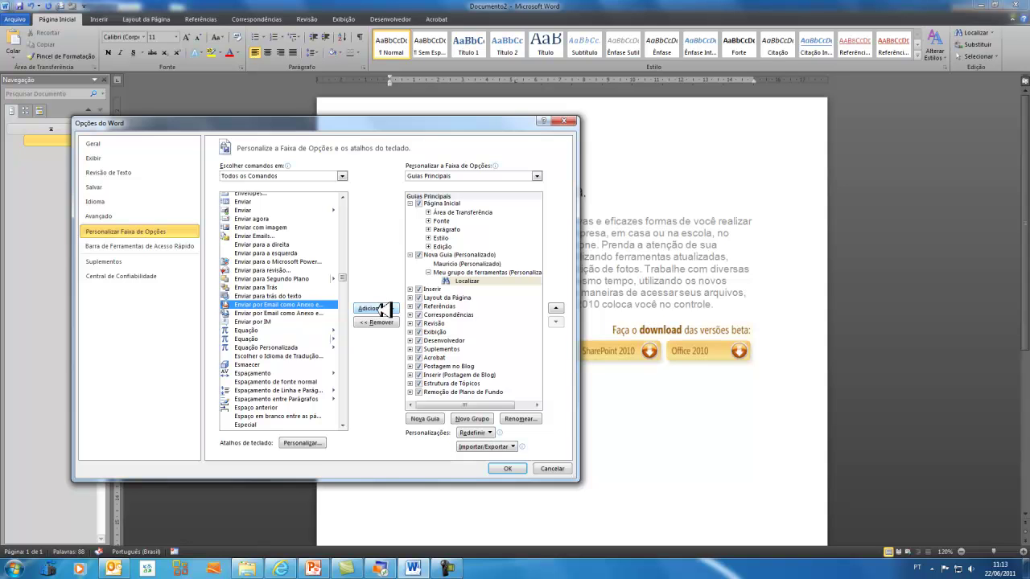
pyautogui.click(383, 309)
# Add Fluxos de Trabalho to Meu grupo de ferramentas and save the customization, bringing up the Nova Guia tab.
pyautogui.moveTo(346, 270); pyautogui.dragTo(347, 297)
pyautogui.click(284, 326)
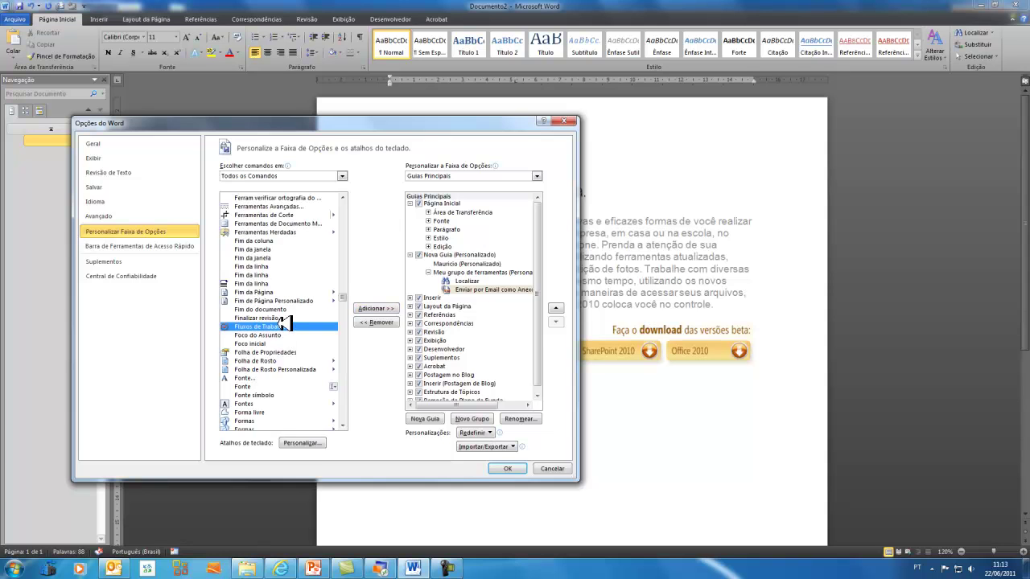
pyautogui.click(365, 307)
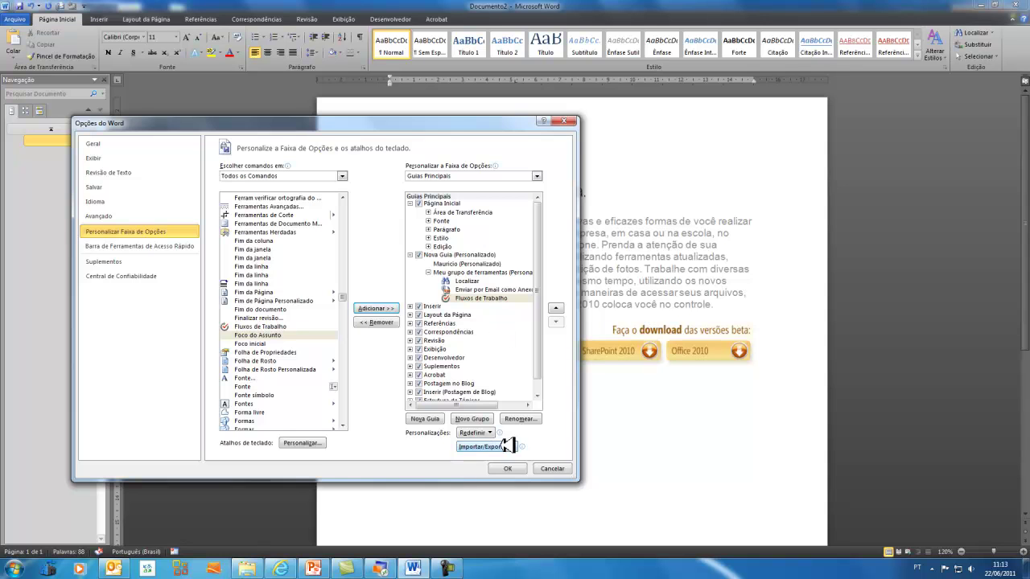
pyautogui.click(513, 468)
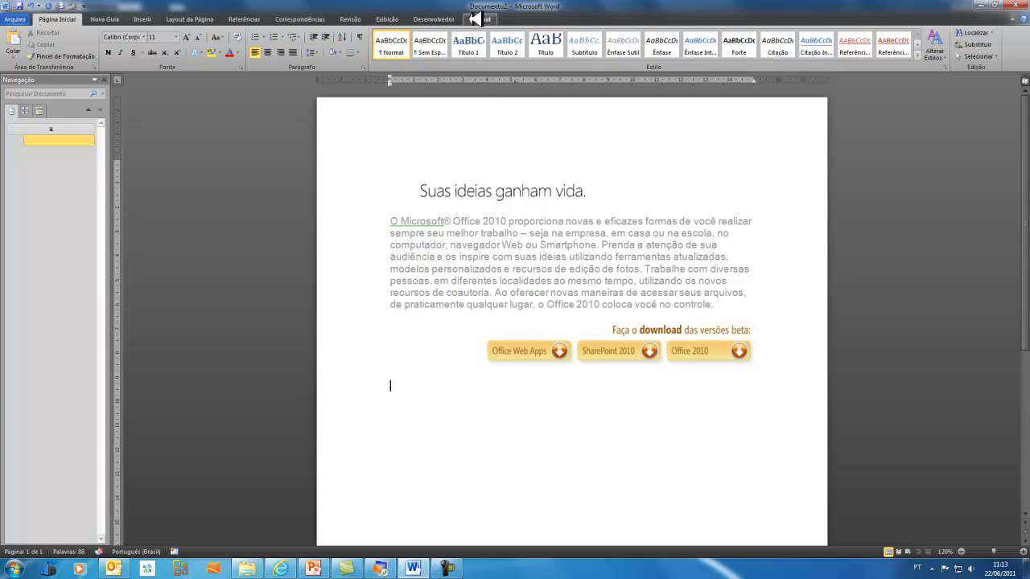
pyautogui.click(104, 19)
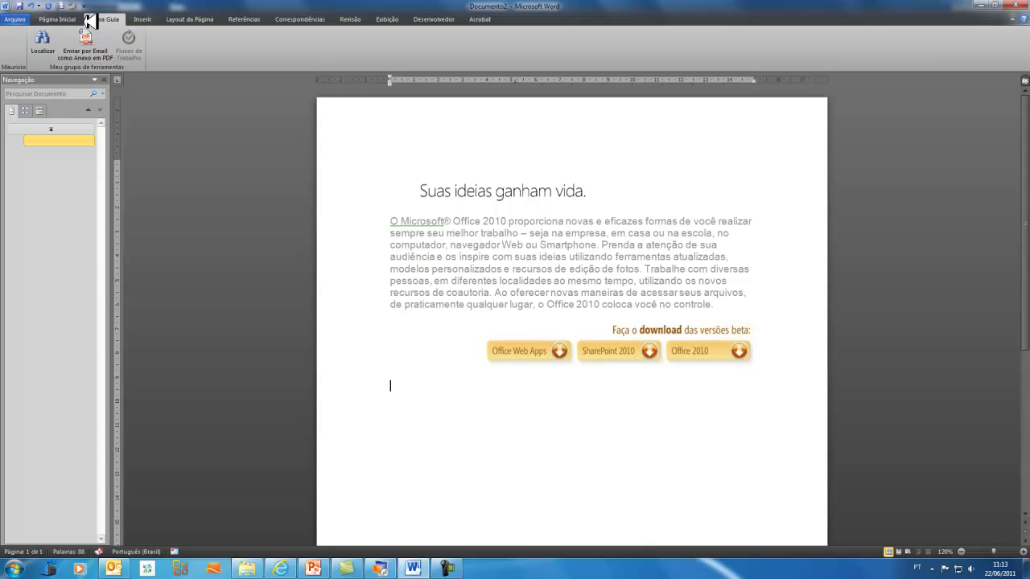
# Examine the Quick Access Toolbar customization in the Word options, including its document scope choices and most-used commands.
pyautogui.click(16, 19)
pyautogui.click(49, 234)
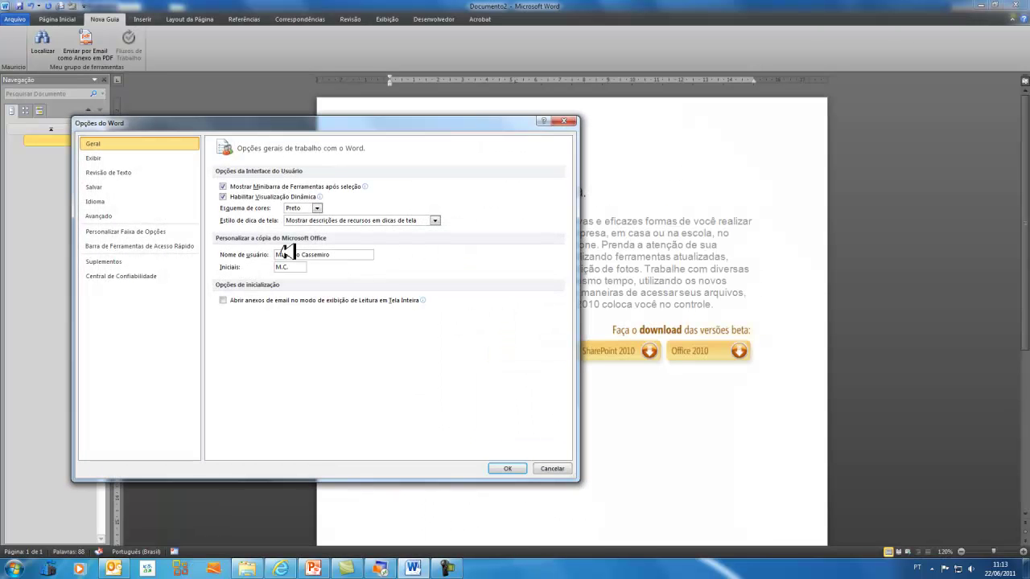
pyautogui.click(129, 245)
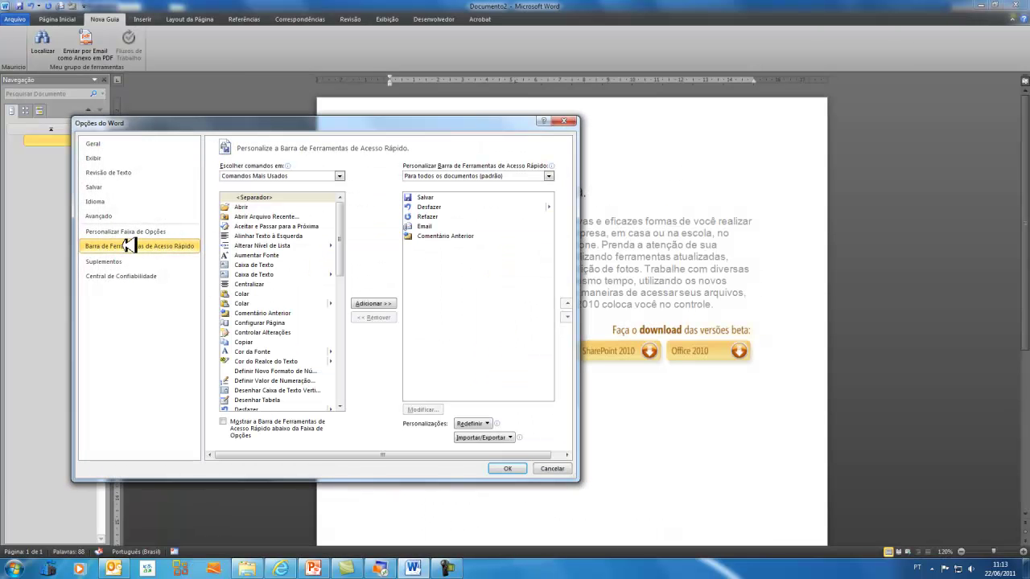
pyautogui.click(450, 176)
pyautogui.click(452, 186)
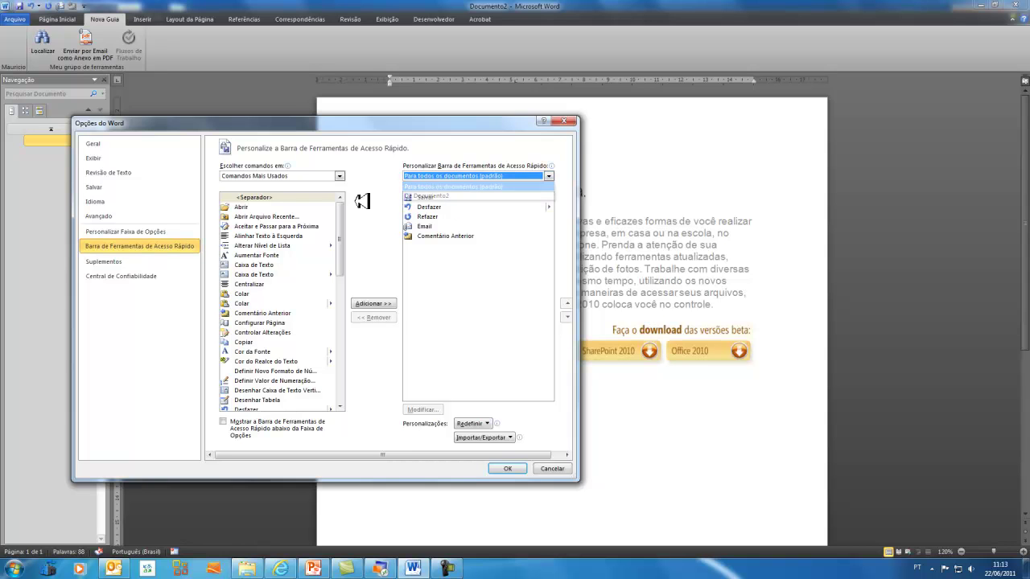
pyautogui.moveTo(341, 233); pyautogui.dragTo(356, 386)
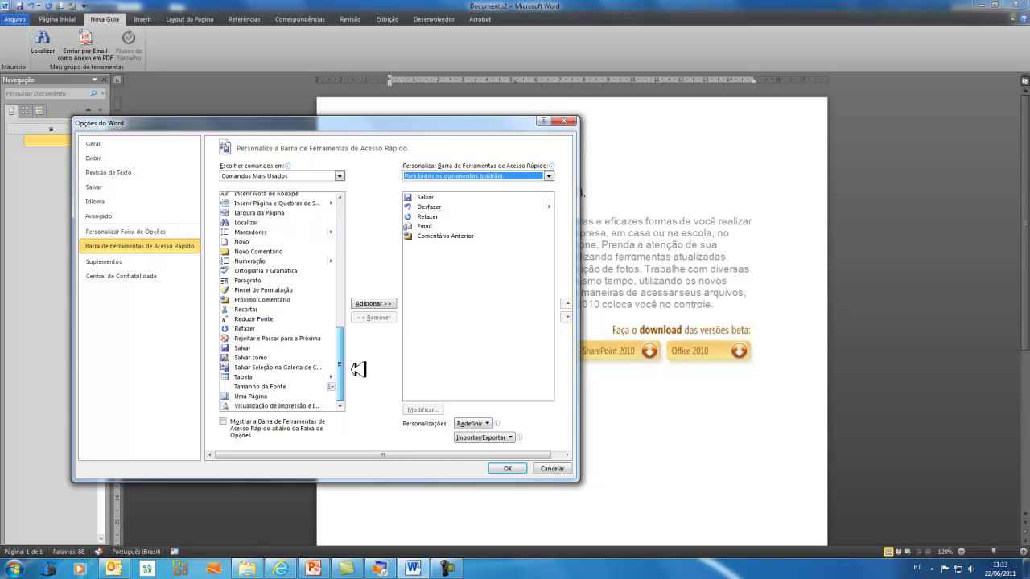
# Return to the ribbon customization and rename the custom tab Nova Guia with the presenter's first name.
pyautogui.click(140, 232)
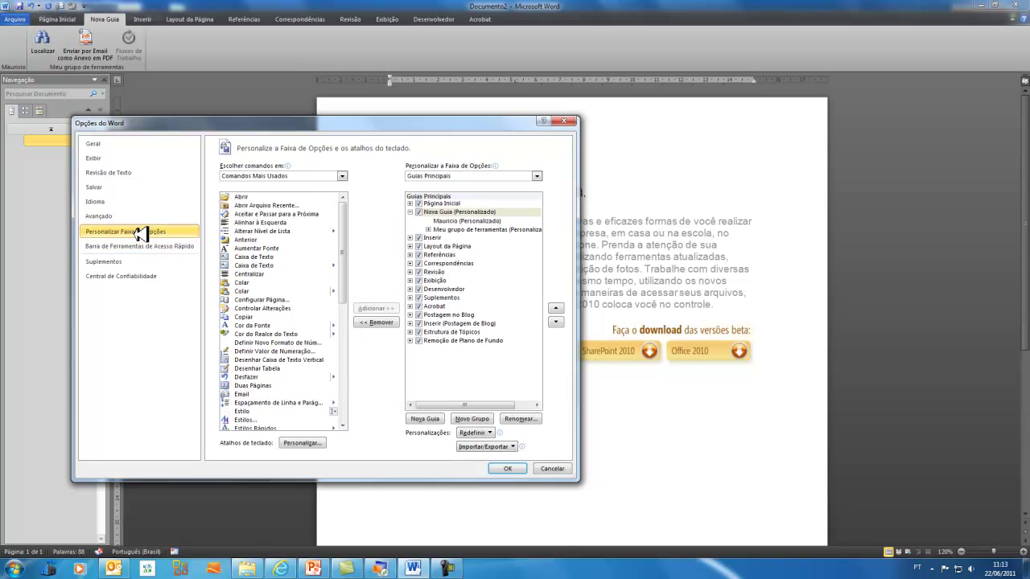
pyautogui.click(443, 213)
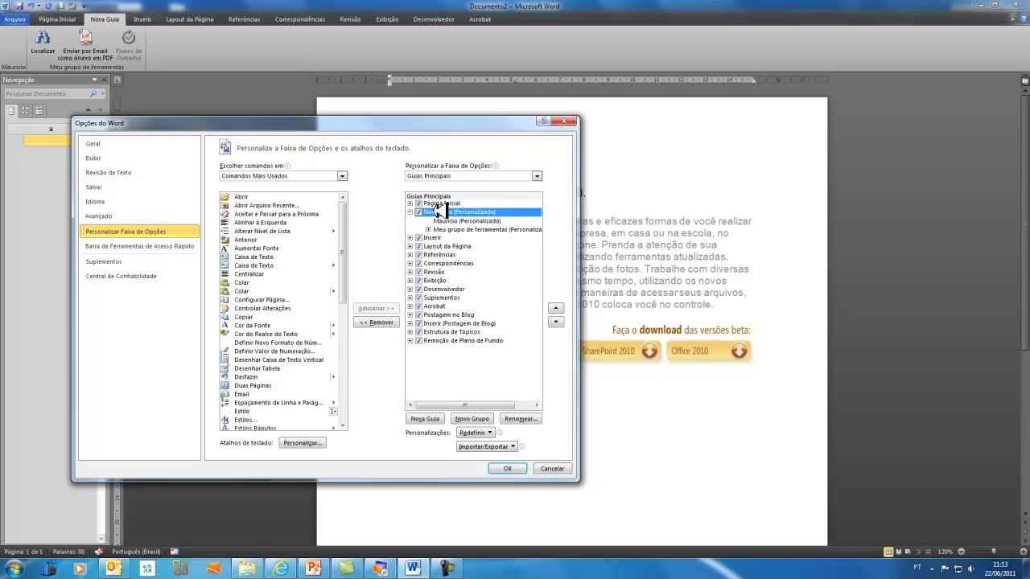
pyautogui.click(520, 419)
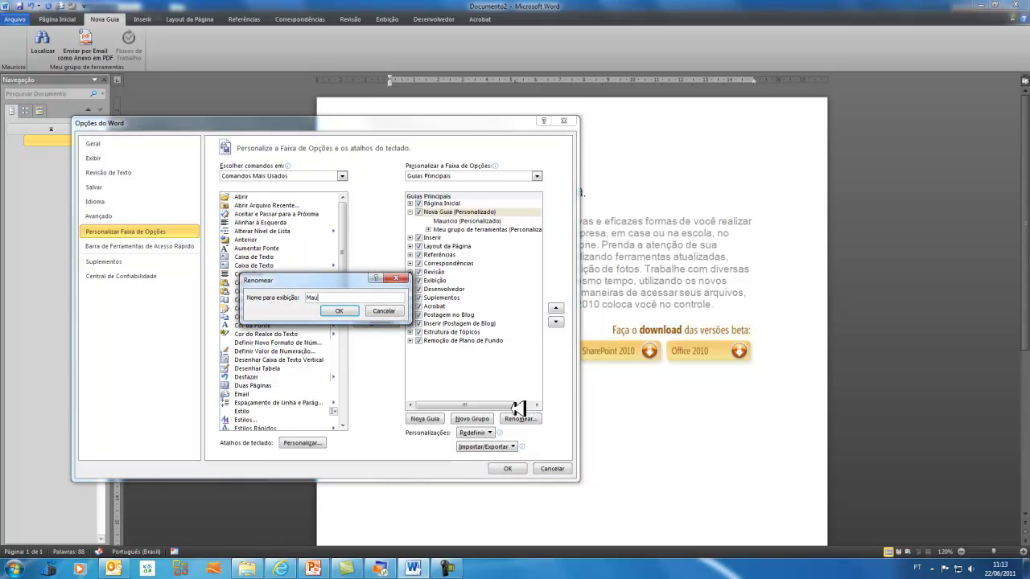
pyautogui.click(338, 311)
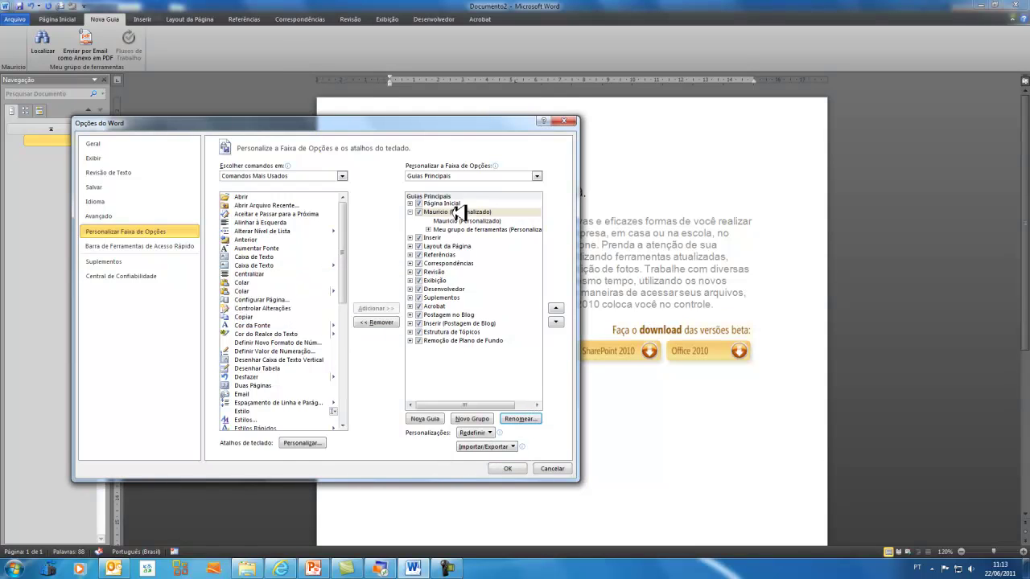
# Remove the custom group bearing the presenter's first name from the personal tab and save the ribbon customization.
pyautogui.click(463, 220)
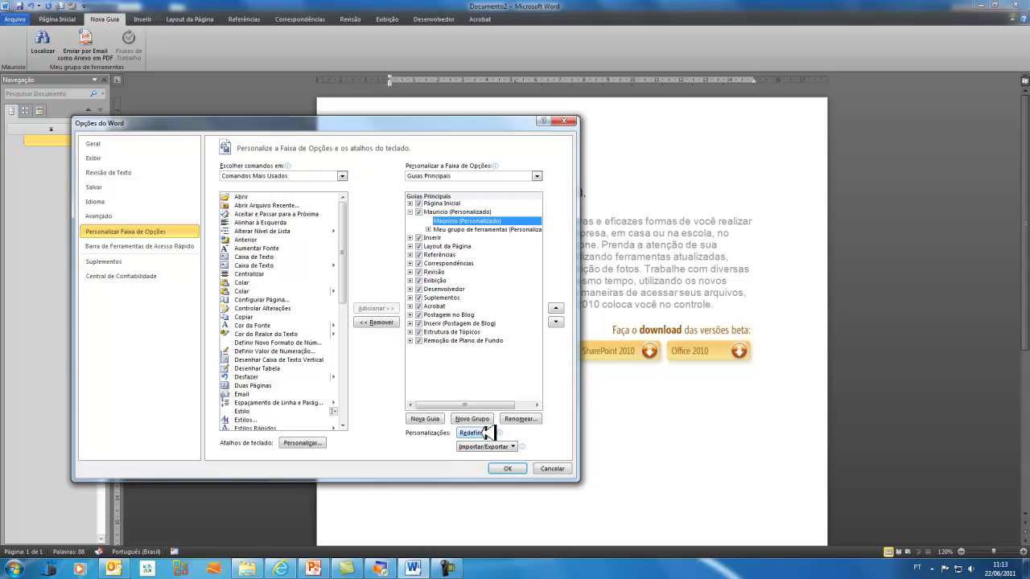
pyautogui.rightClick(468, 221)
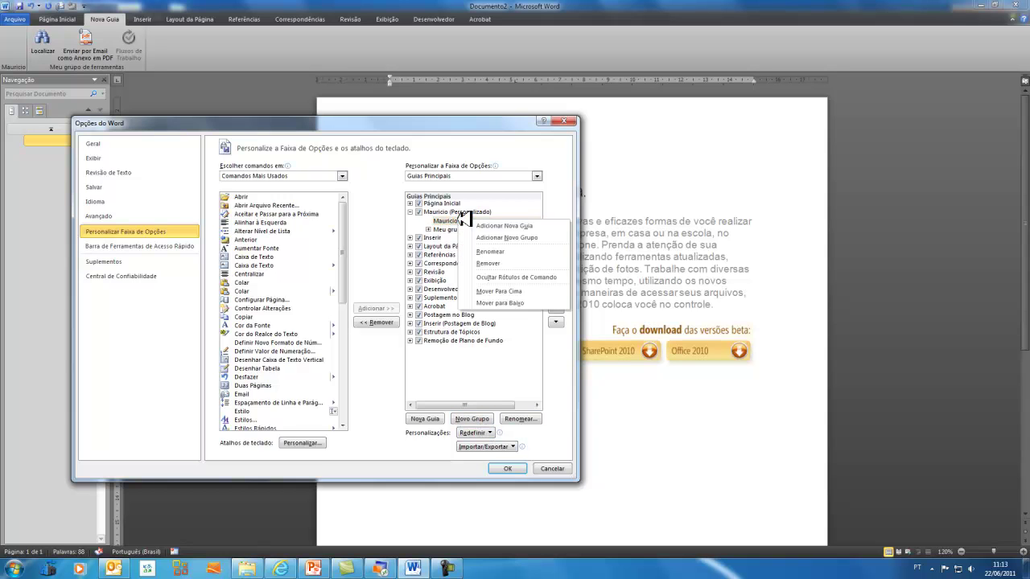
pyautogui.click(500, 264)
pyautogui.click(508, 470)
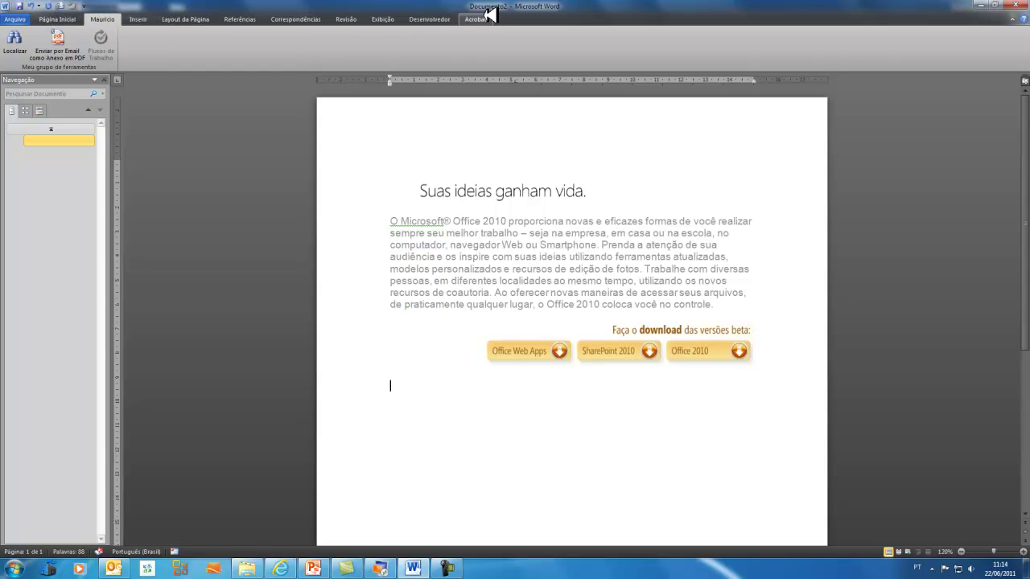
# Reopen the ribbon customization, move the personal tab down to just after Acrobat, and save the new tab order.
pyautogui.click(15, 19)
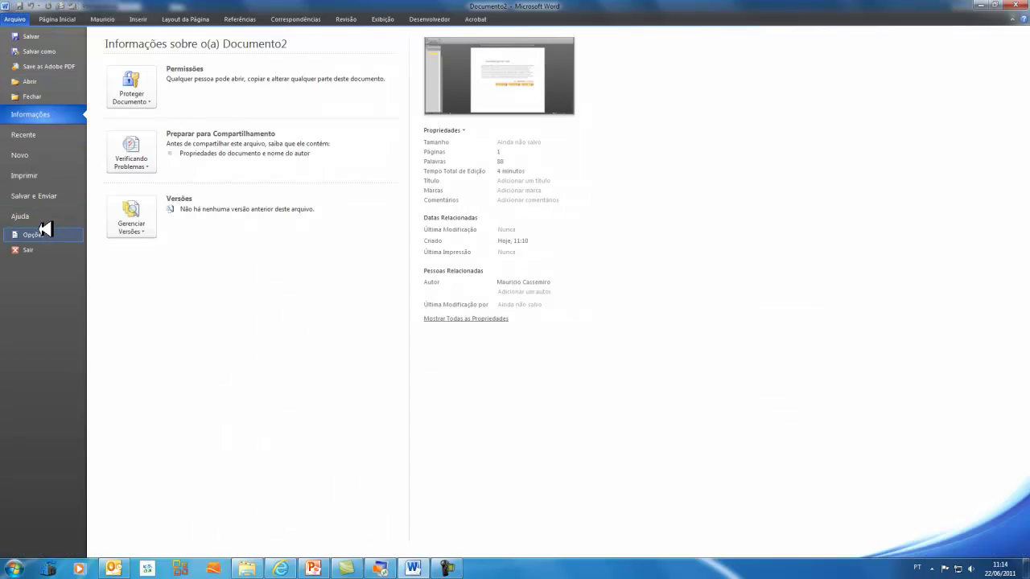
pyautogui.click(39, 234)
pyautogui.click(143, 230)
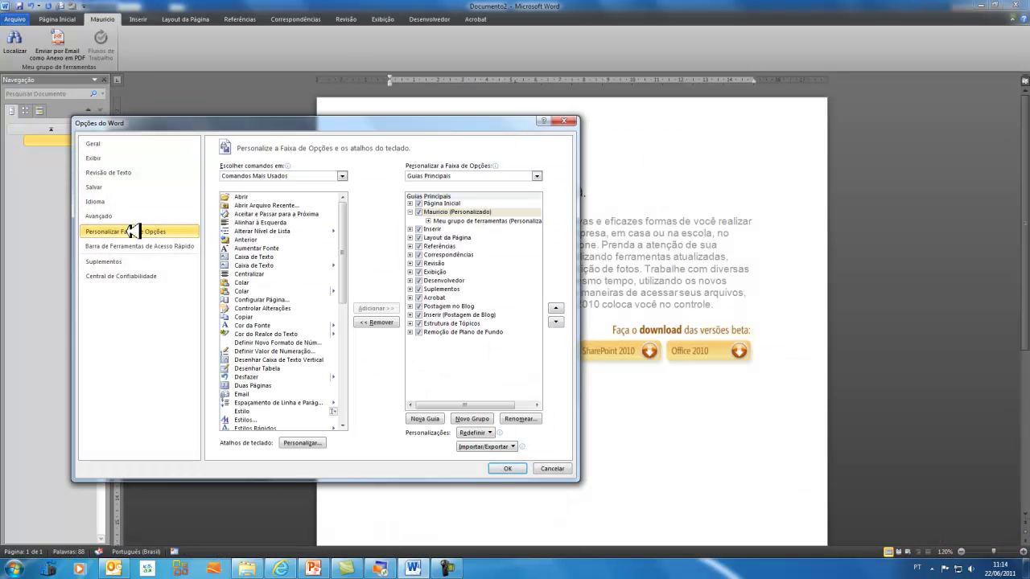
pyautogui.click(447, 211)
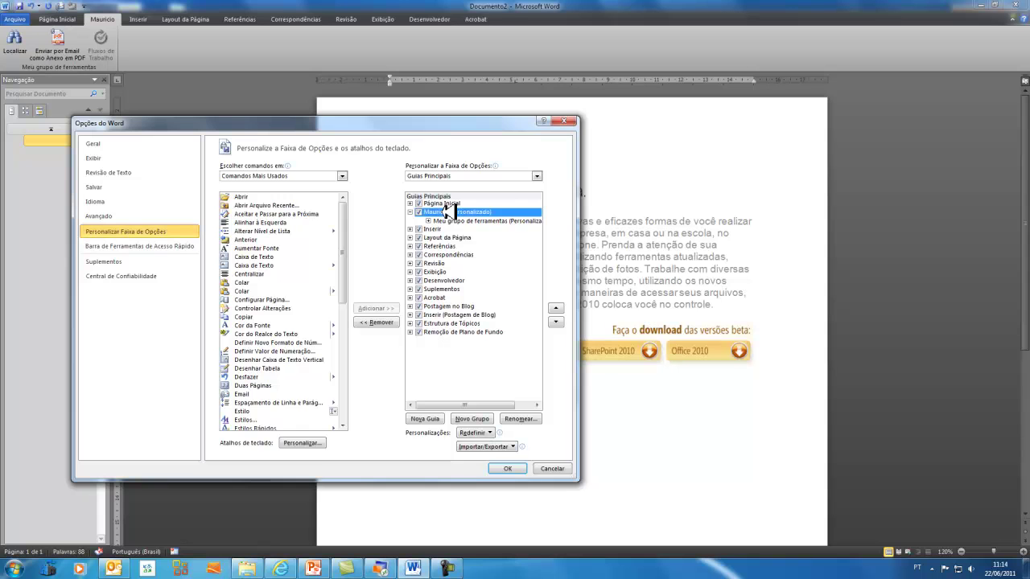
pyautogui.click(554, 306)
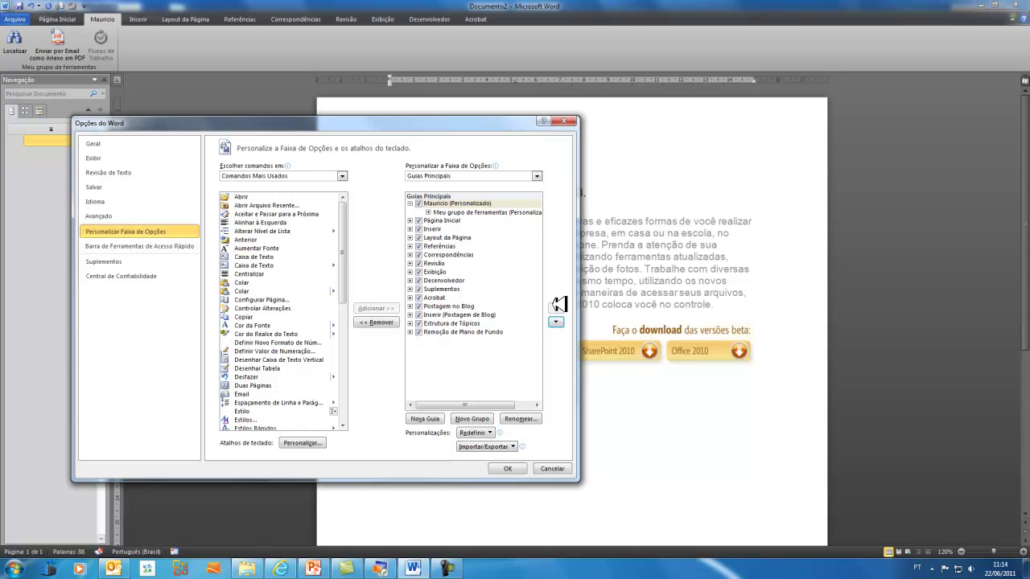
pyautogui.click(555, 320)
pyautogui.click(555, 320)
pyautogui.click(555, 320)
pyautogui.click(555, 320)
pyautogui.click(555, 320)
pyautogui.click(555, 320)
pyautogui.click(555, 320)
pyautogui.click(555, 320)
pyautogui.click(555, 320)
pyautogui.click(555, 320)
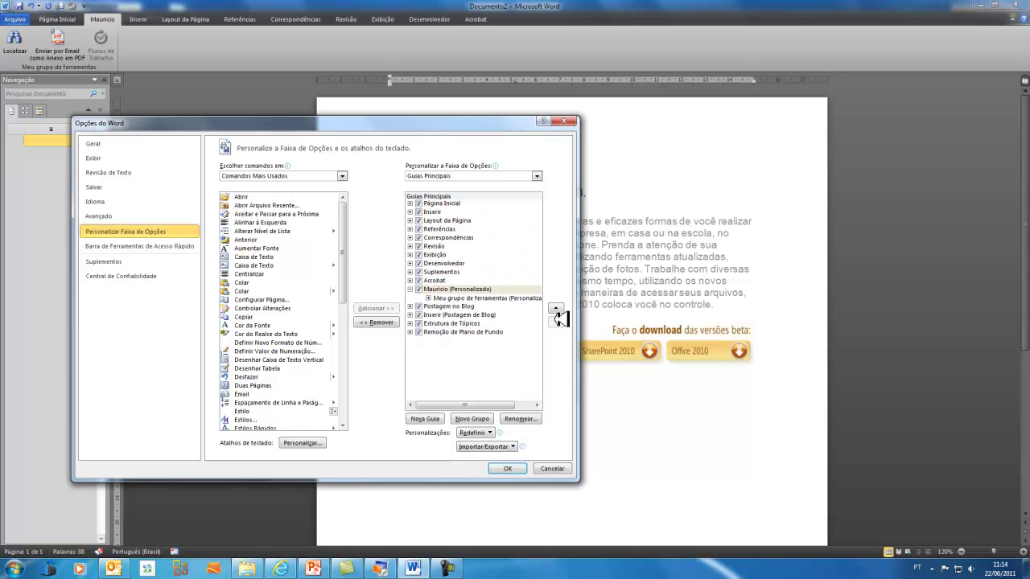
pyautogui.click(462, 289)
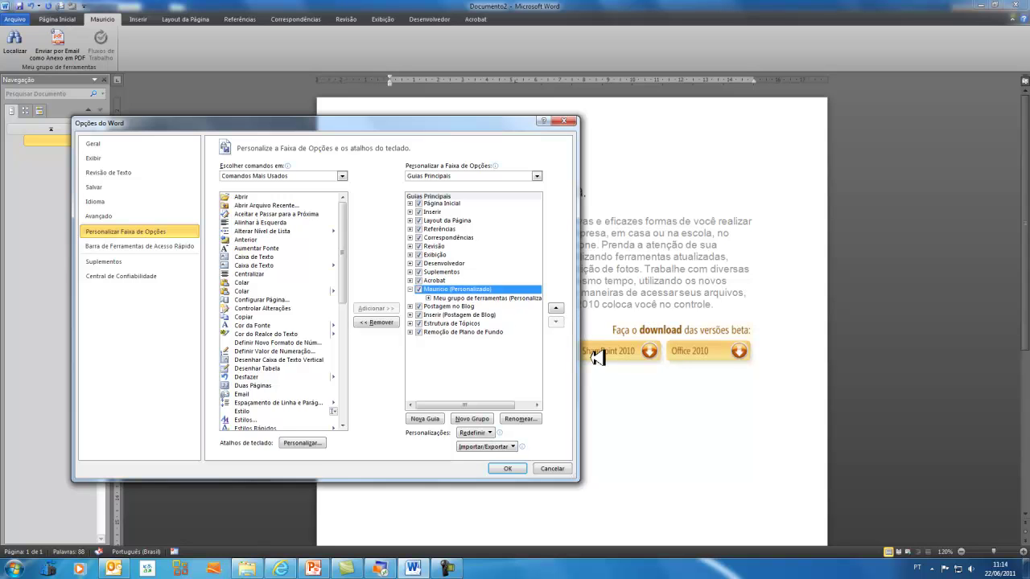
pyautogui.click(509, 467)
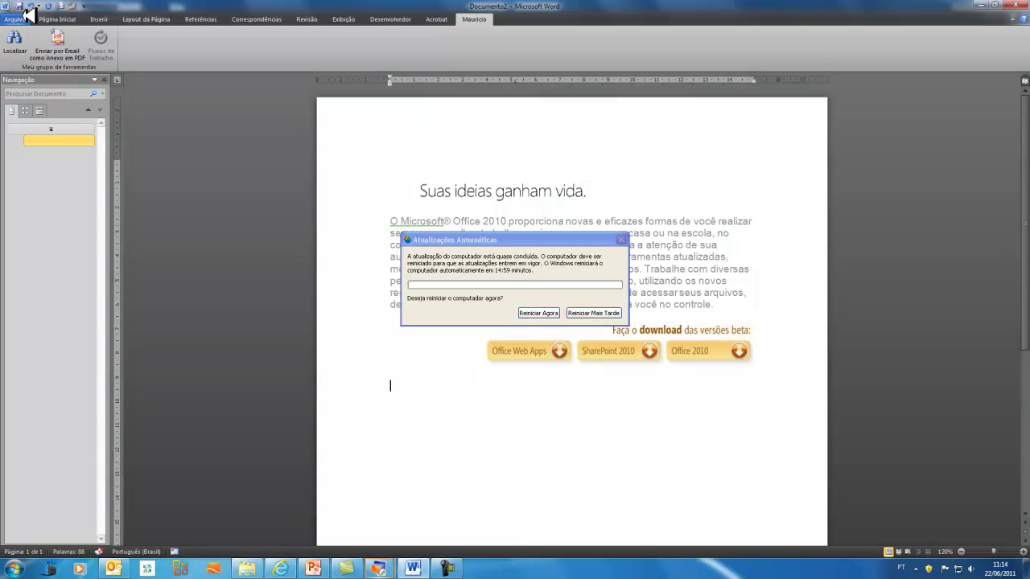
# Postpone the automatic update restart and move the personal tab ahead of Página Inicial in the ribbon, saving the order.
pyautogui.click(583, 312)
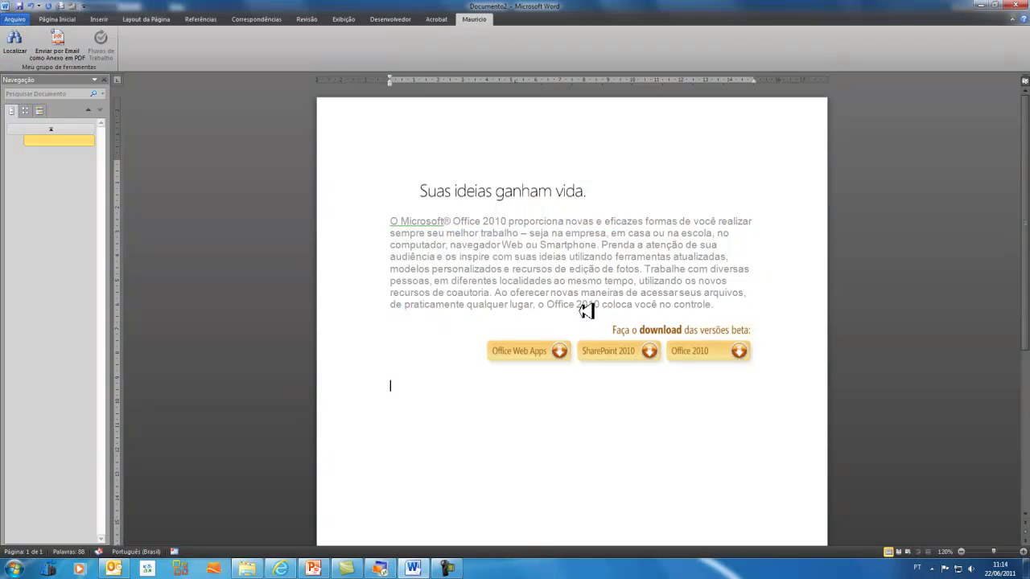
pyautogui.click(16, 18)
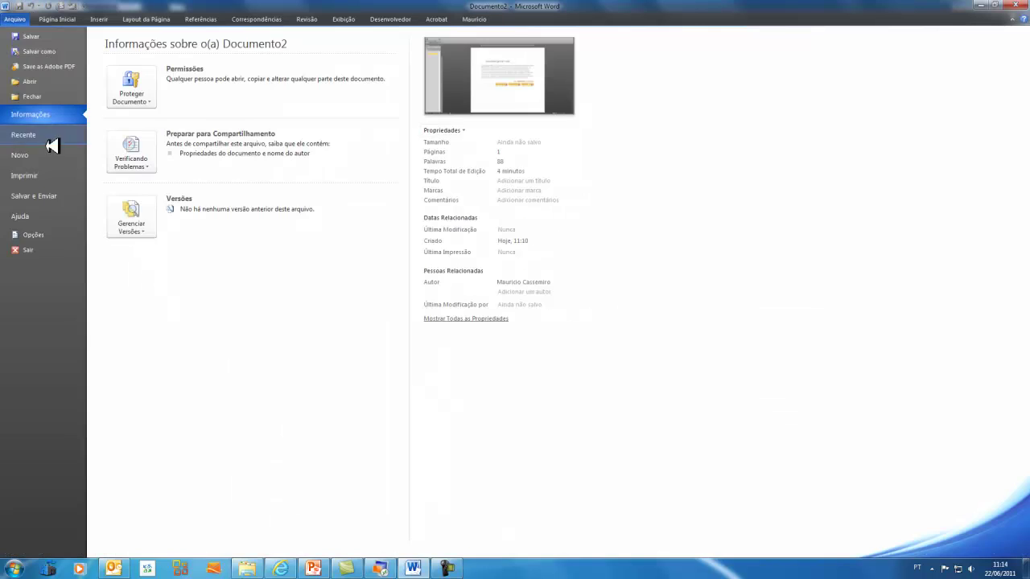
pyautogui.click(48, 235)
pyautogui.click(142, 231)
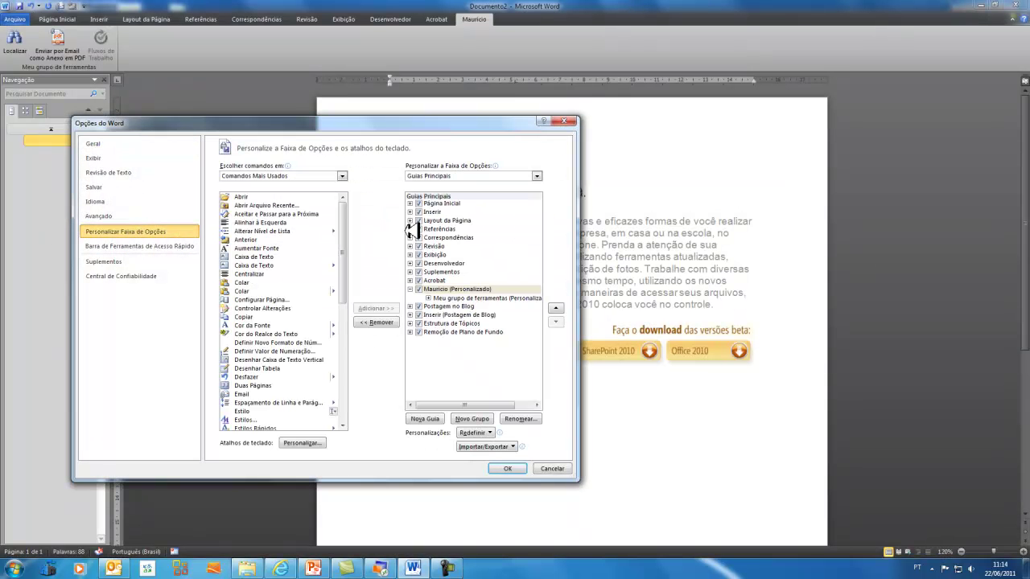
pyautogui.click(441, 289)
pyautogui.doubleClick(560, 306)
pyautogui.click(560, 307)
pyautogui.doubleClick(559, 306)
pyautogui.click(560, 306)
pyautogui.doubleClick(559, 306)
pyautogui.doubleClick(559, 306)
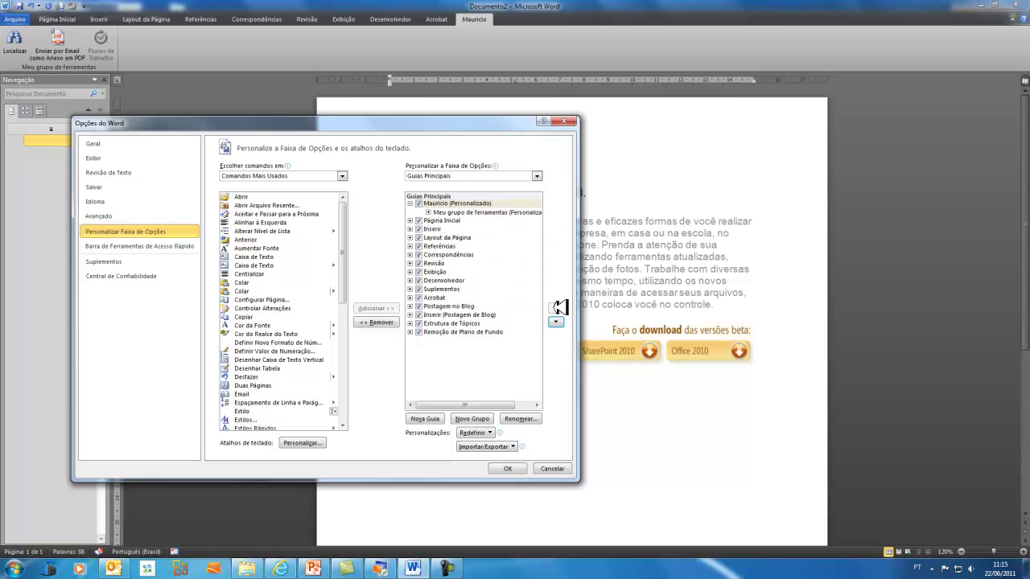
pyautogui.click(519, 467)
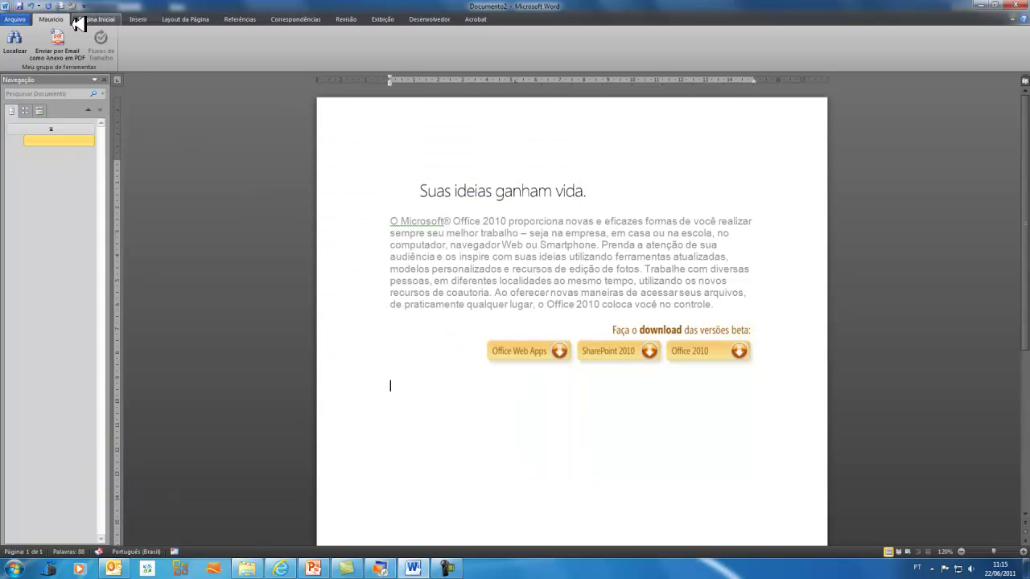
pyautogui.click(95, 20)
pyautogui.click(51, 19)
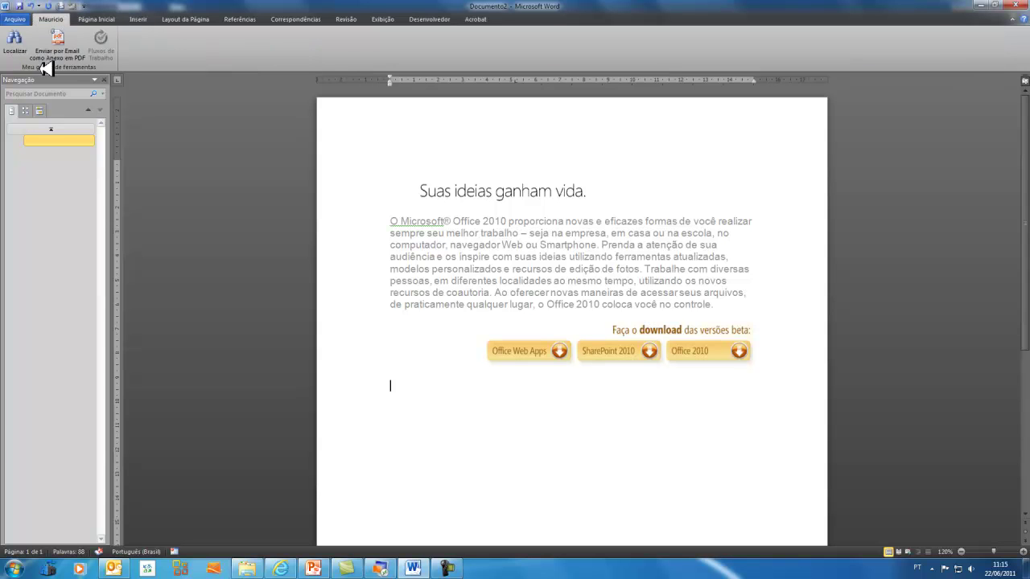
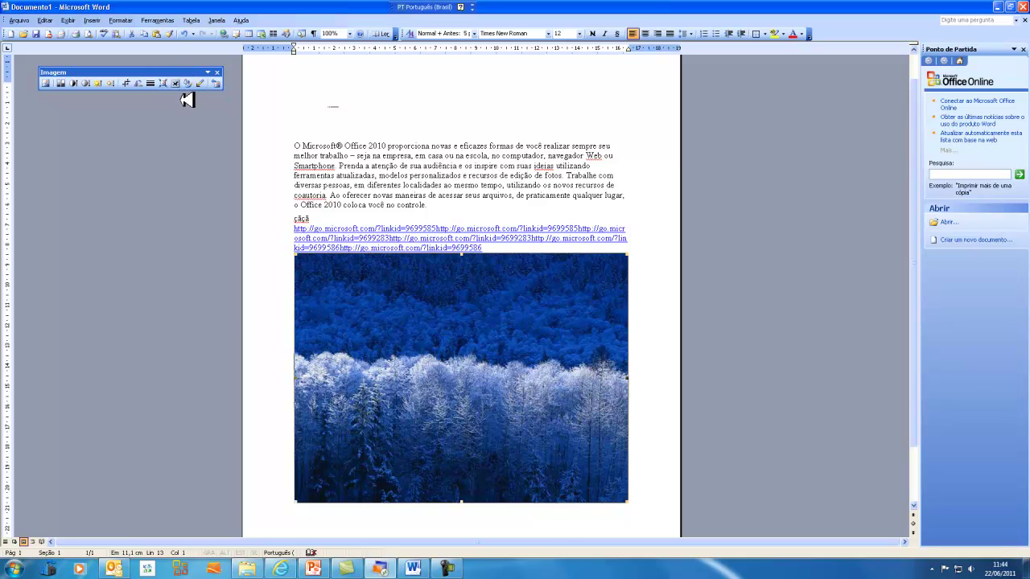
# In Word 2003, apply Preto e branco to the winter picture and return its color to Automático.
pyautogui.moveTo(183, 76)
pyautogui.mouseDown()
pyautogui.moveTo(182, 131)
pyautogui.moveTo(175, 79)
pyautogui.mouseUp()
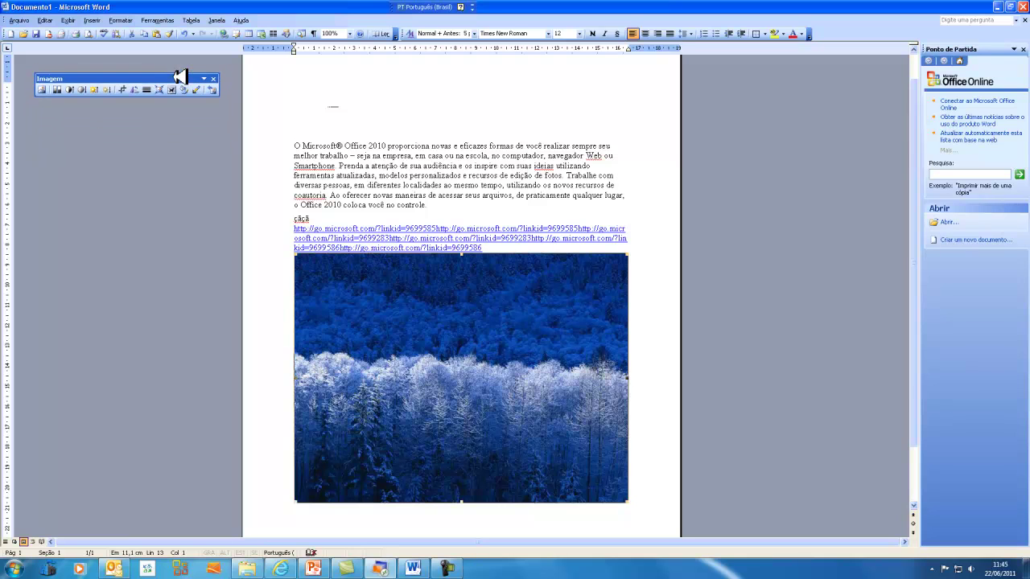
pyautogui.click(60, 89)
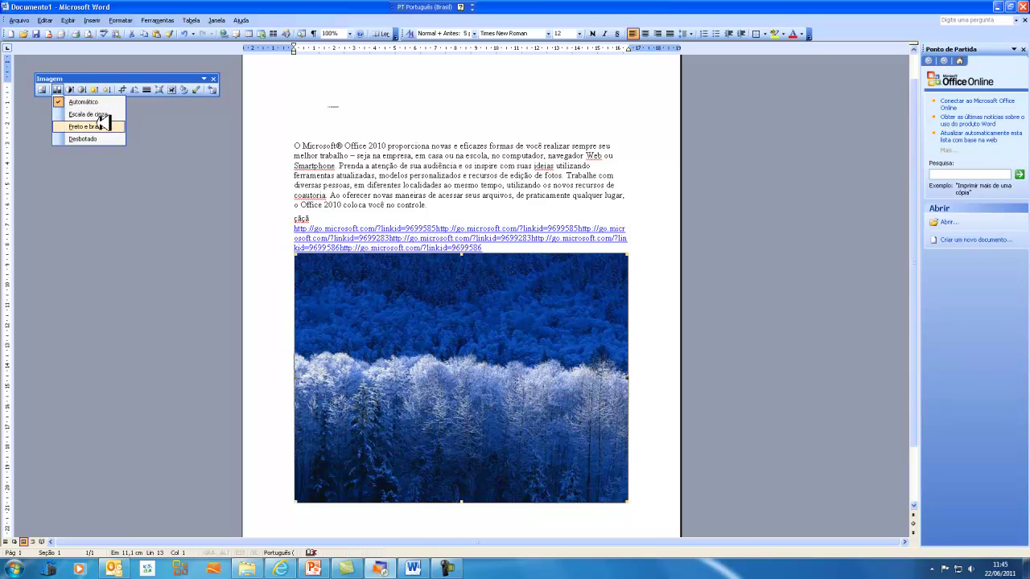
pyautogui.click(89, 126)
pyautogui.click(61, 88)
pyautogui.click(87, 101)
# Try raising and lowering the winter picture's contrast and brightness.
pyautogui.click(73, 90)
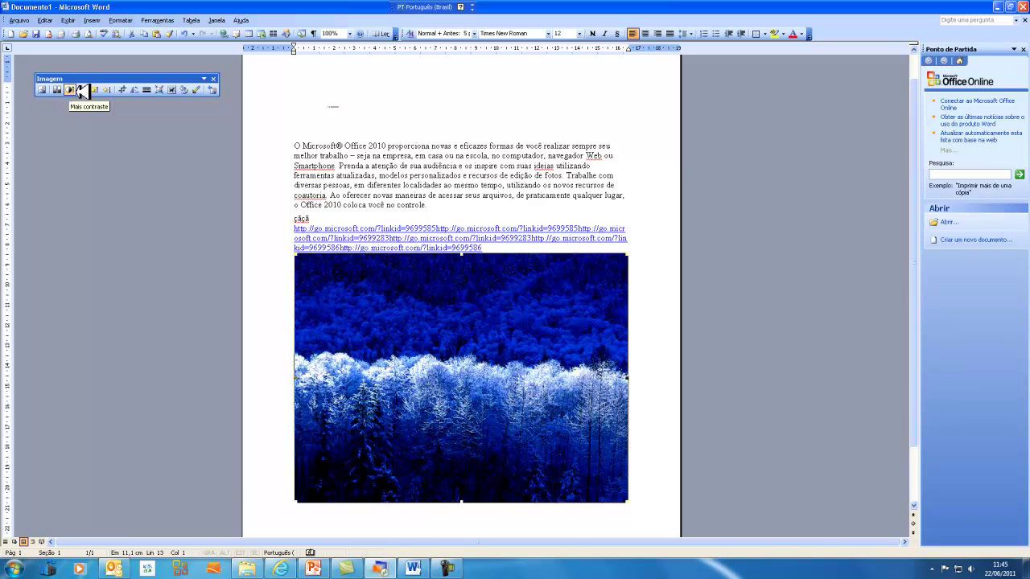
pyautogui.click(85, 90)
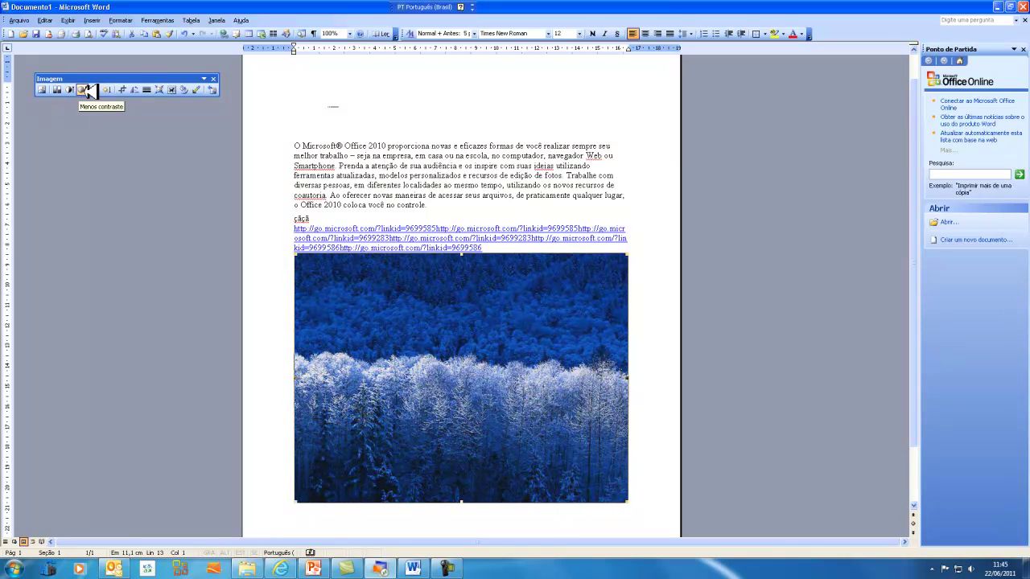
pyautogui.click(95, 89)
pyautogui.click(95, 89)
pyautogui.click(110, 90)
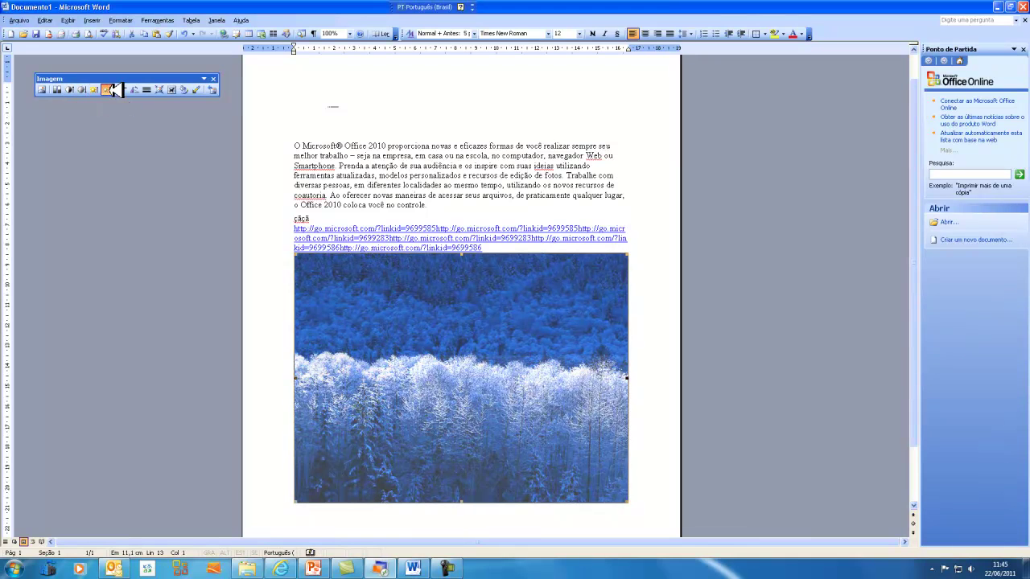
pyautogui.click(114, 89)
# Rotate the winter picture 90° to the left twice and apply picture compression.
pyautogui.click(137, 90)
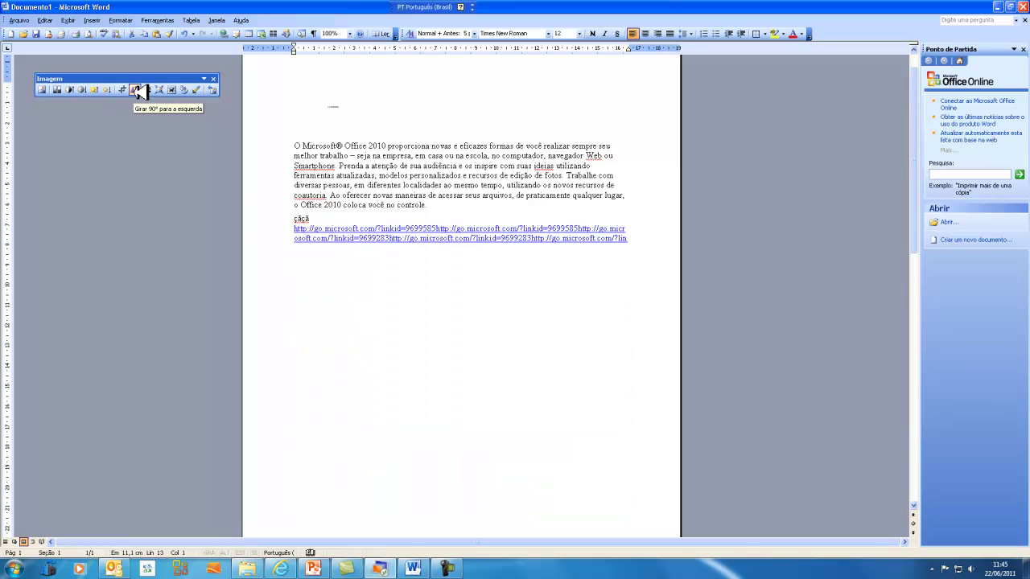
pyautogui.click(138, 90)
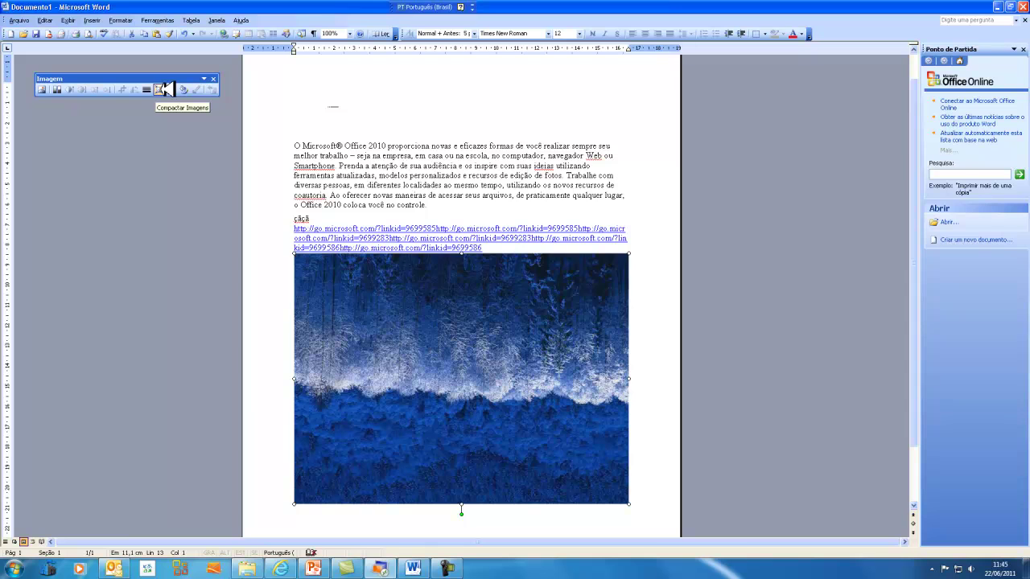
pyautogui.click(163, 89)
pyautogui.click(534, 335)
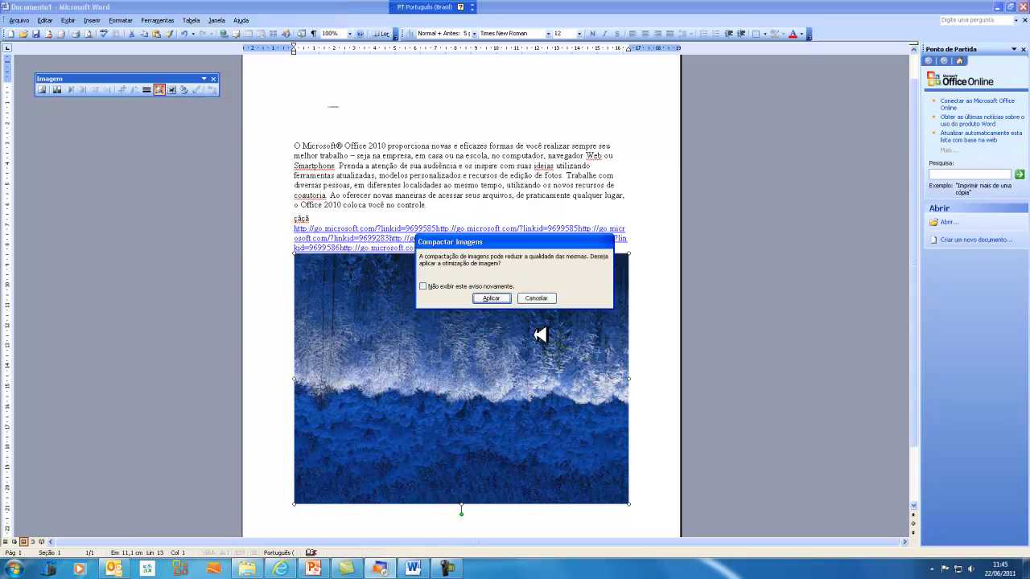
pyautogui.click(489, 298)
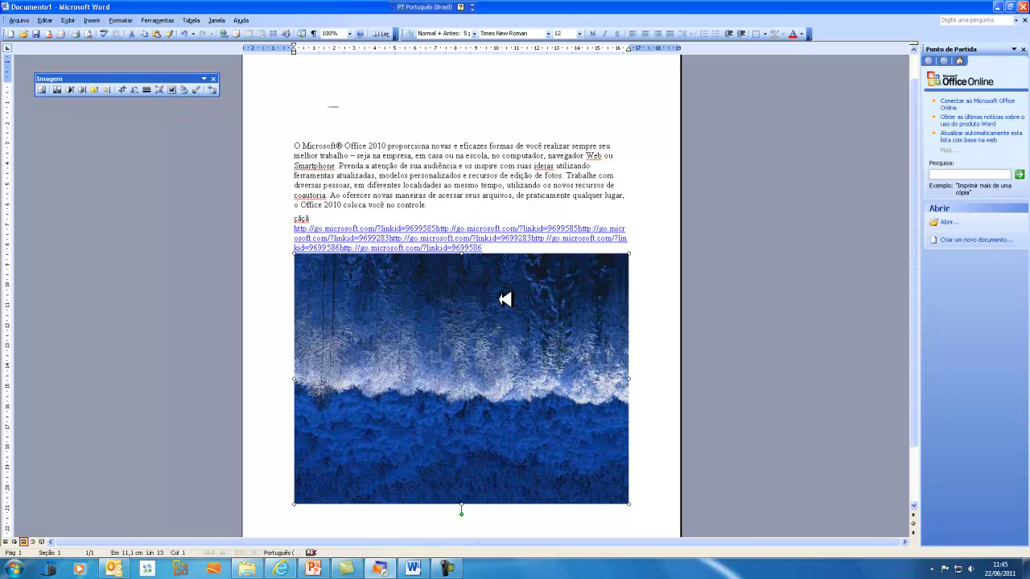
# Crop the winter picture slightly on its Esquerdo side and scale it down to about 12 cm wide.
pyautogui.click(183, 89)
pyautogui.click(488, 229)
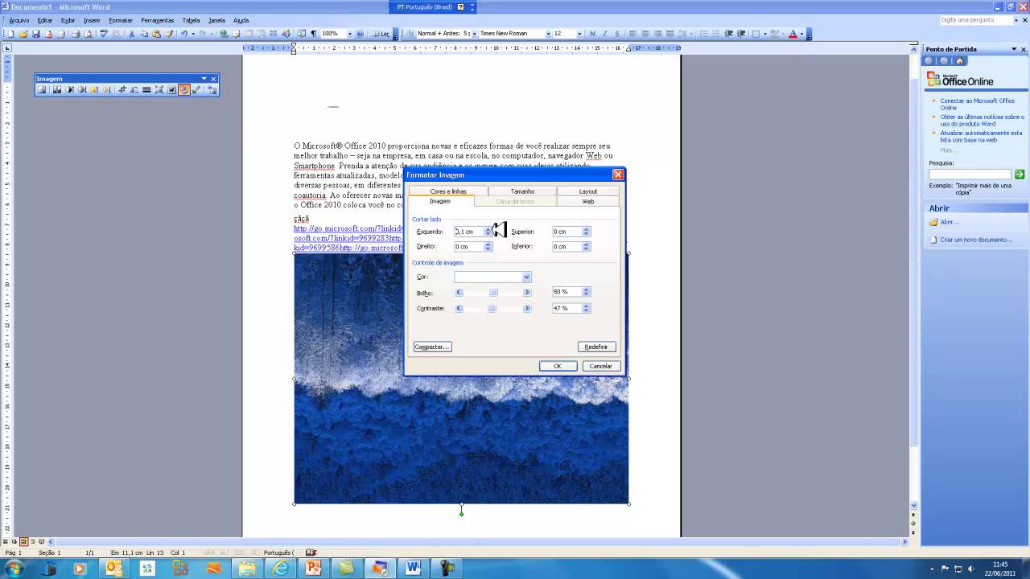
pyautogui.click(489, 229)
pyautogui.click(488, 228)
pyautogui.click(568, 366)
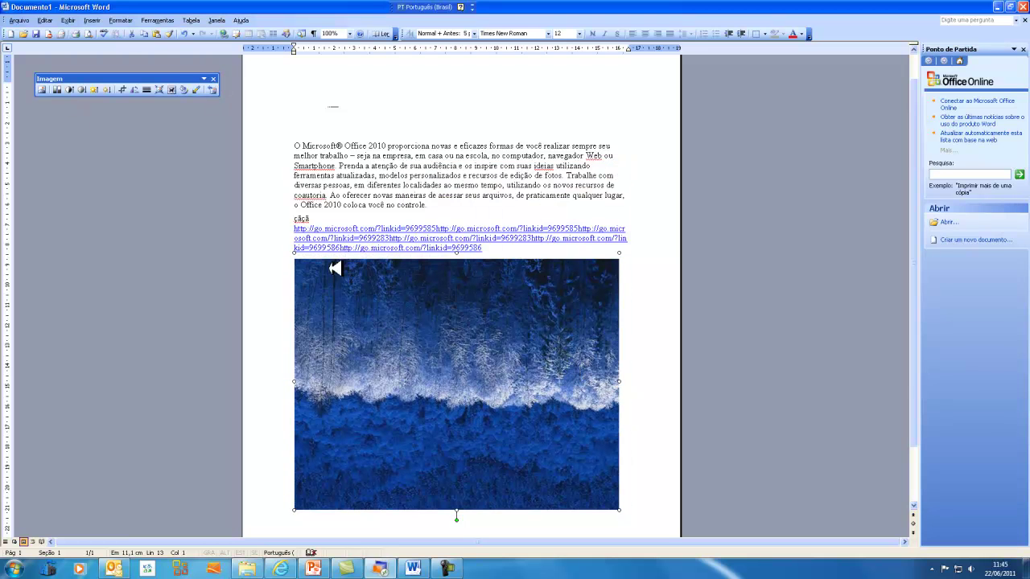
pyautogui.moveTo(299, 253); pyautogui.dragTo(376, 340)
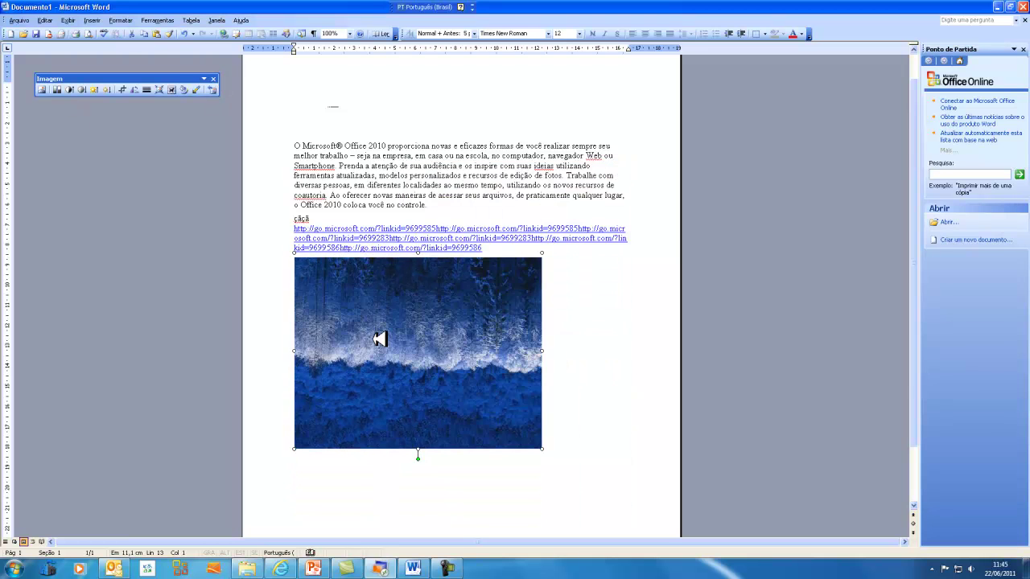
# Reset the winter picture to its original state and insert the sample image Montanhas azuis, leaving the winter picture selected.
pyautogui.click(212, 90)
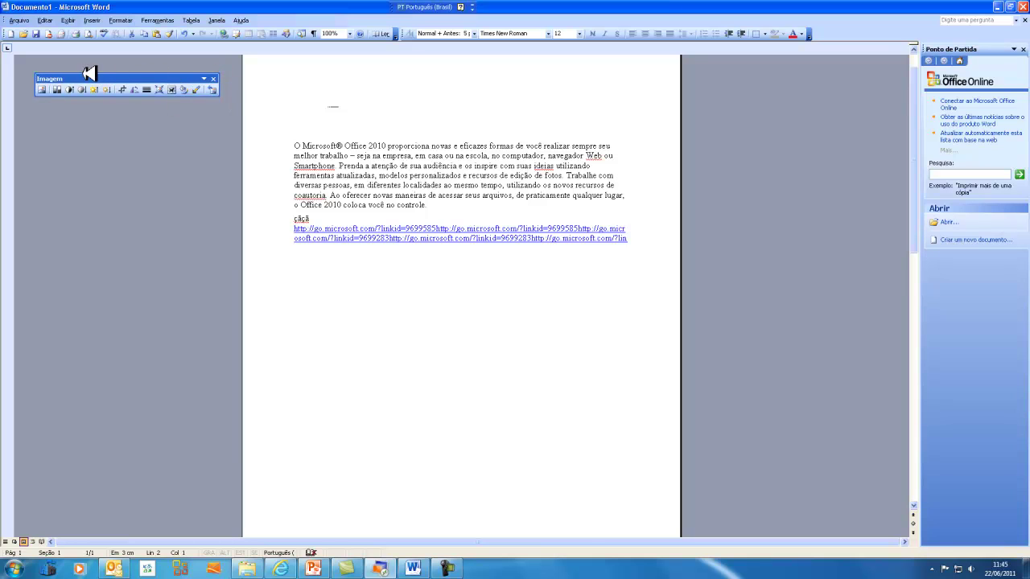
pyautogui.click(43, 89)
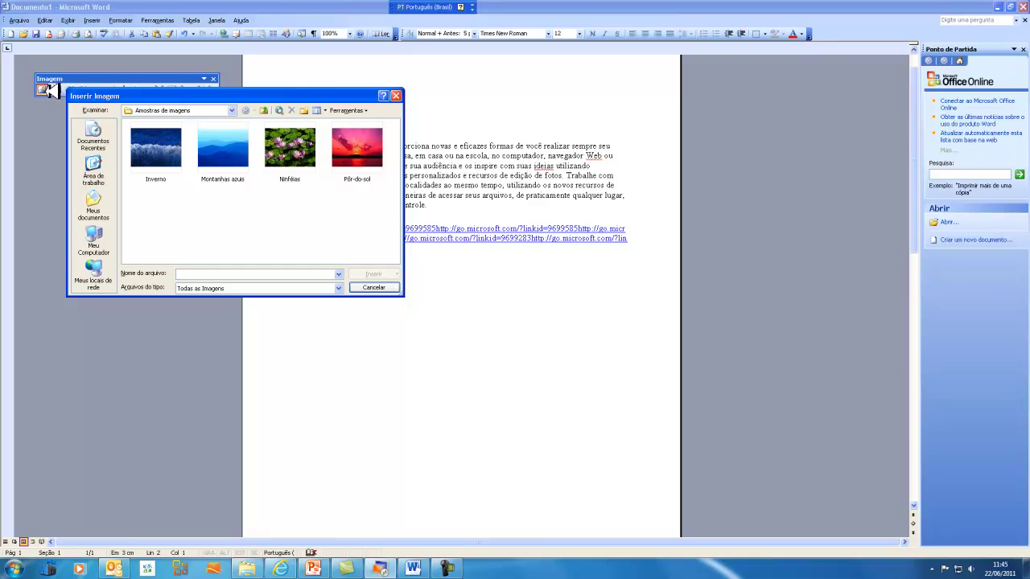
pyautogui.doubleClick(247, 152)
pyautogui.click(524, 178)
pyautogui.click(521, 296)
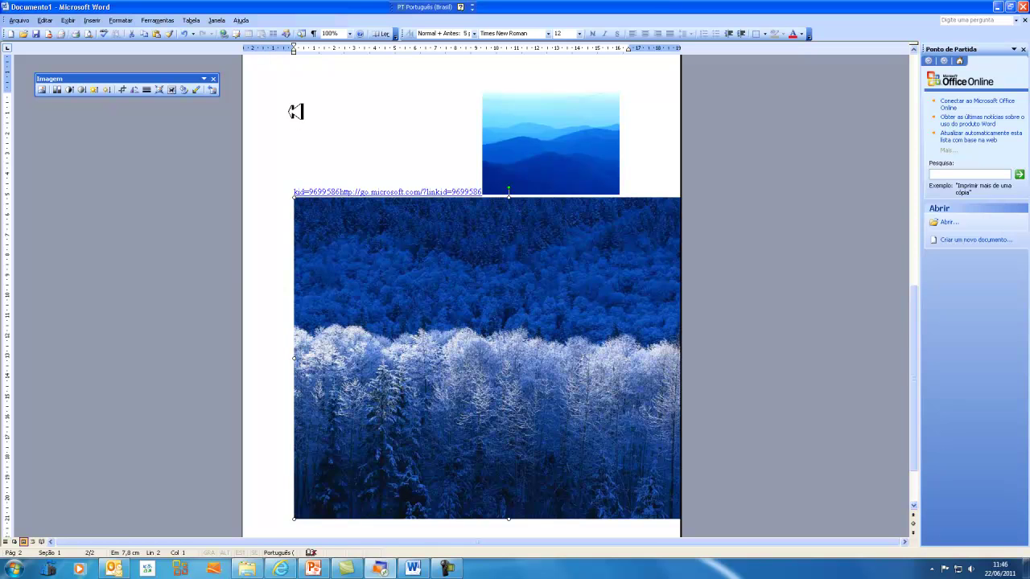
pyautogui.click(122, 19)
pyautogui.click(45, 19)
pyautogui.click(69, 19)
pyautogui.click(69, 20)
pyautogui.click(44, 20)
pyautogui.click(44, 19)
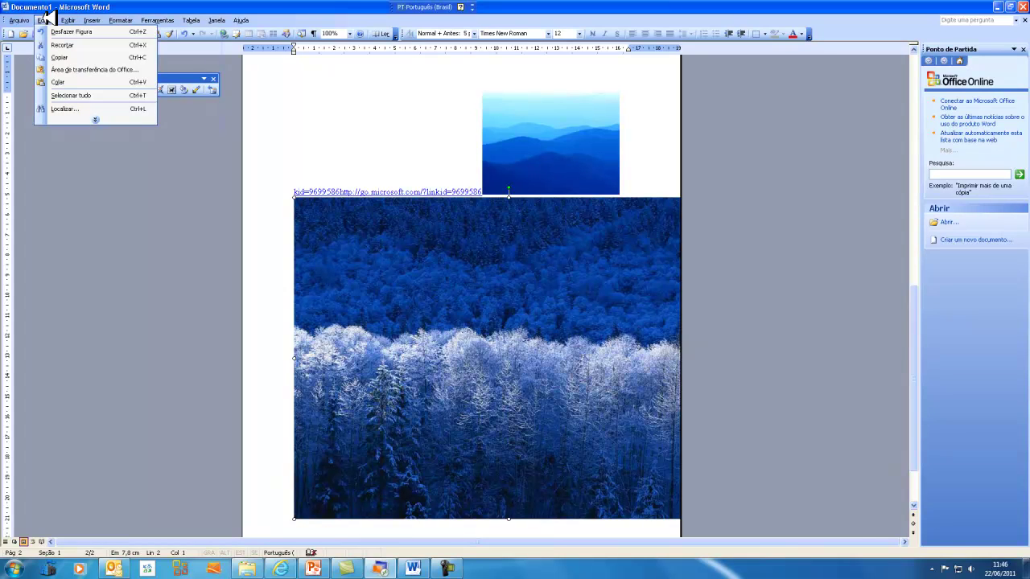
# Set the winter picture's text wrapping to Em frente ao texto and scale it down to about 14 cm wide.
pyautogui.click(182, 76)
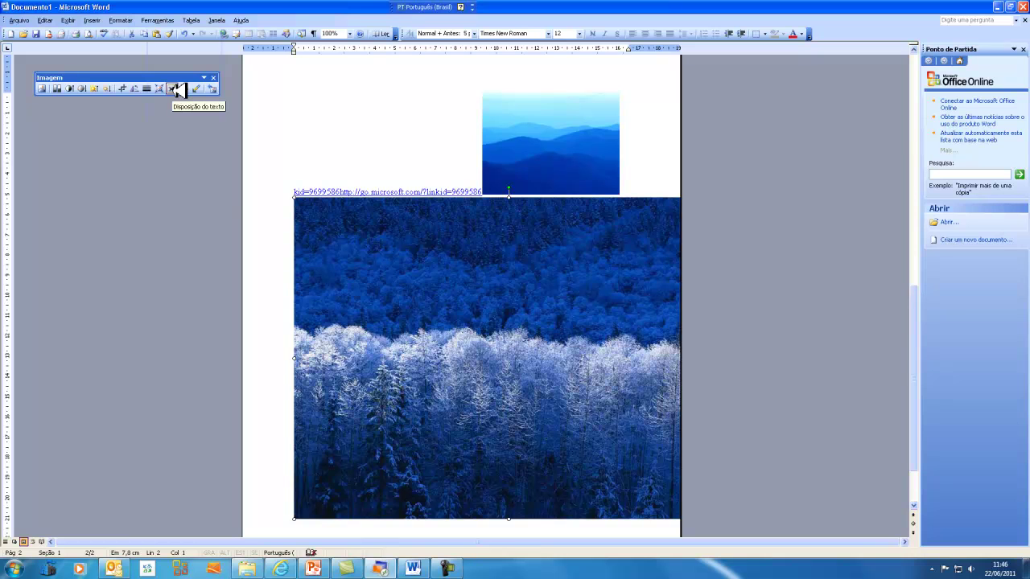
pyautogui.click(174, 88)
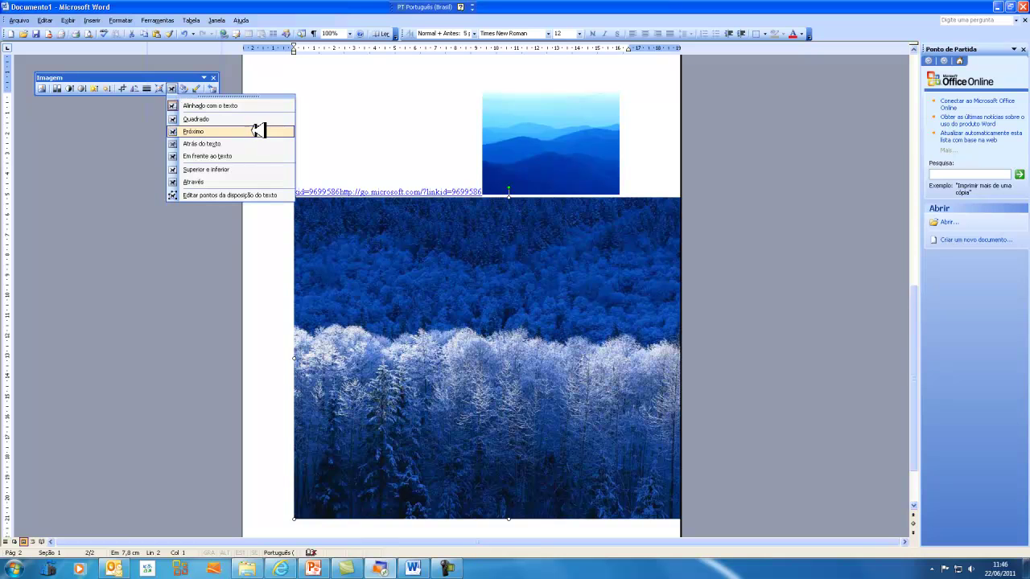
pyautogui.click(238, 157)
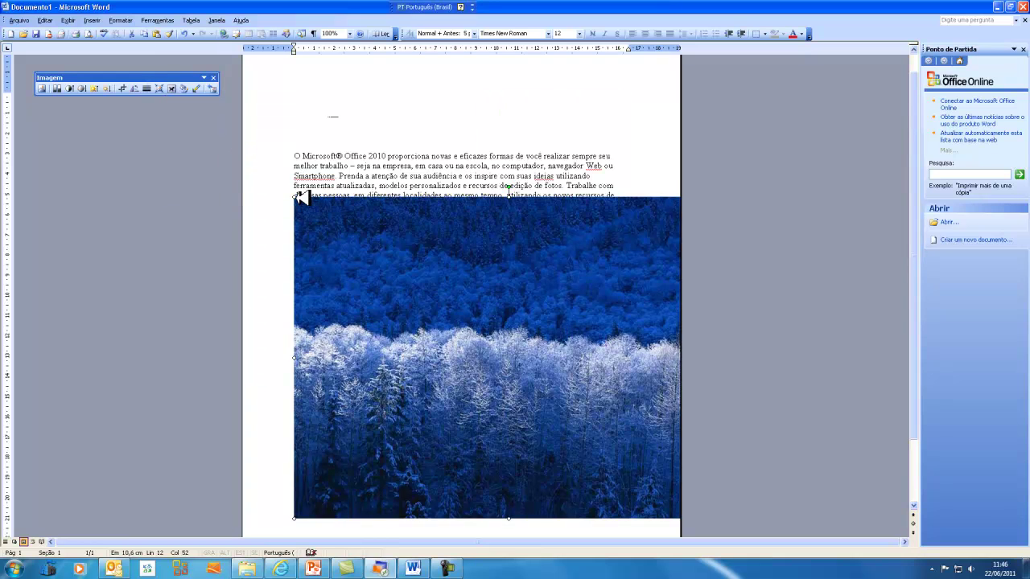
pyautogui.moveTo(299, 199); pyautogui.dragTo(437, 375)
pyautogui.moveTo(560, 376); pyautogui.dragTo(455, 372)
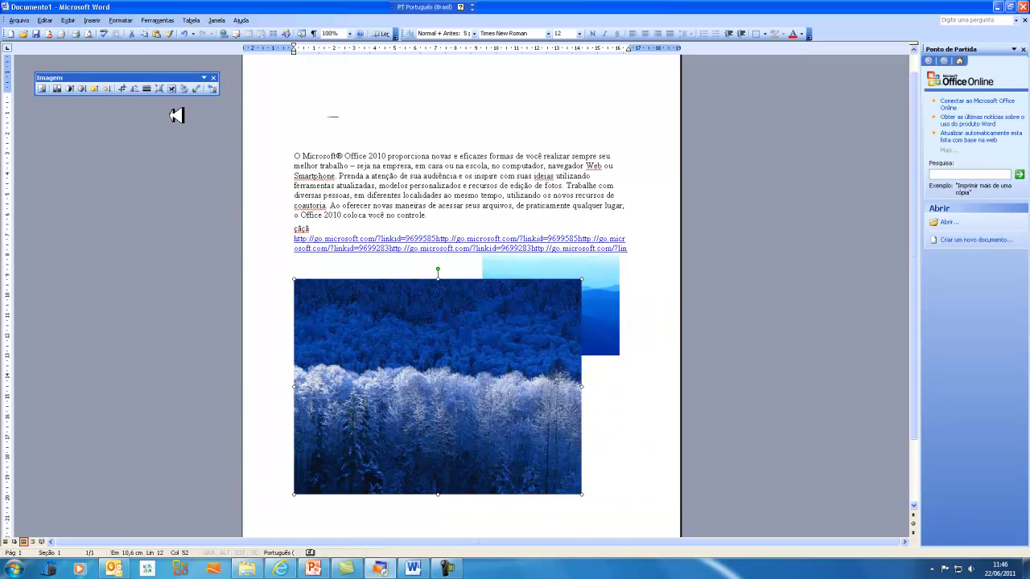
# Set the winter picture's text wrapping to Quadrado, delete the blue mountains picture and reselect the winter picture.
pyautogui.click(175, 88)
pyautogui.click(202, 122)
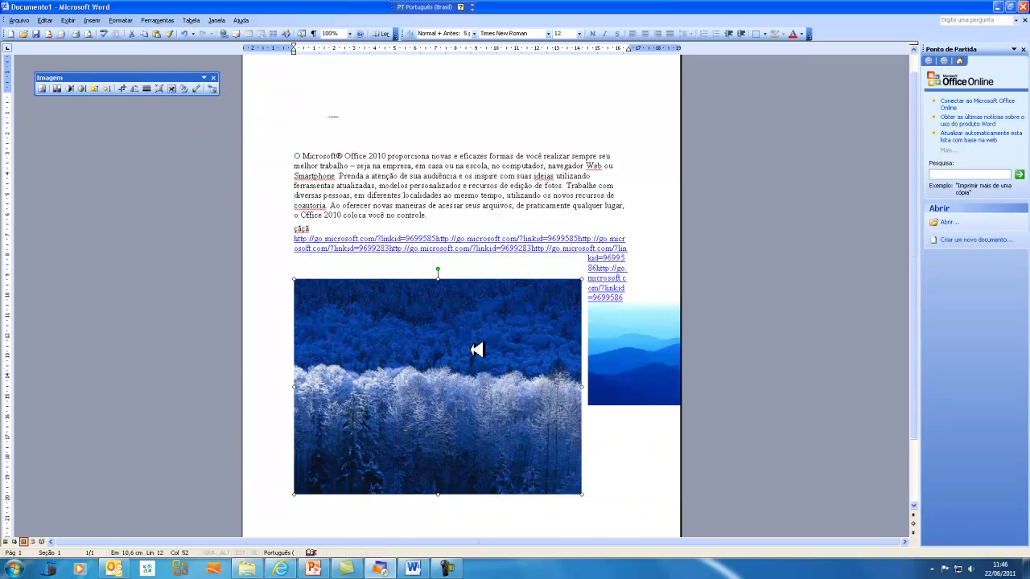
pyautogui.click(599, 334)
pyautogui.press('Delete')
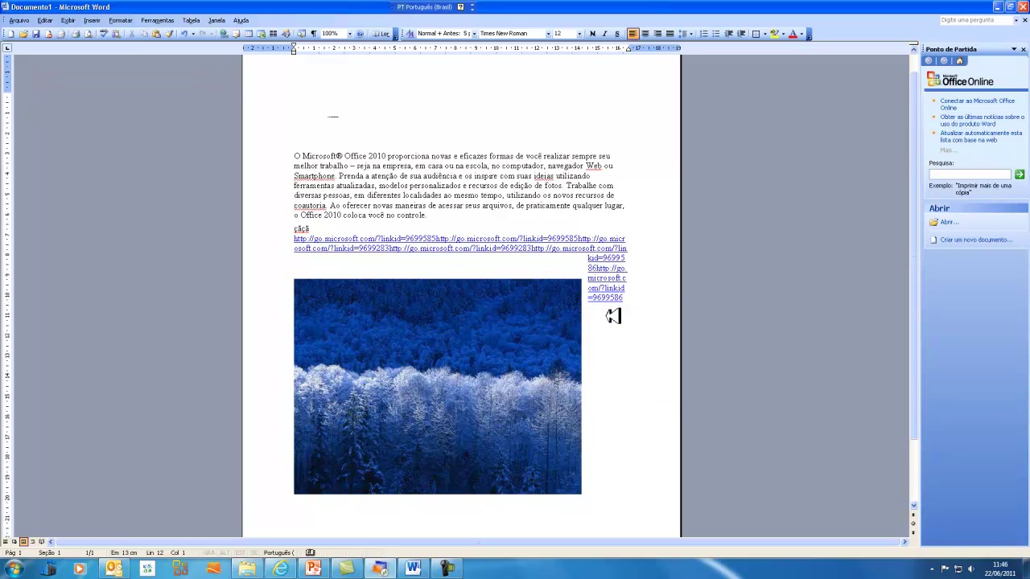
pyautogui.click(500, 326)
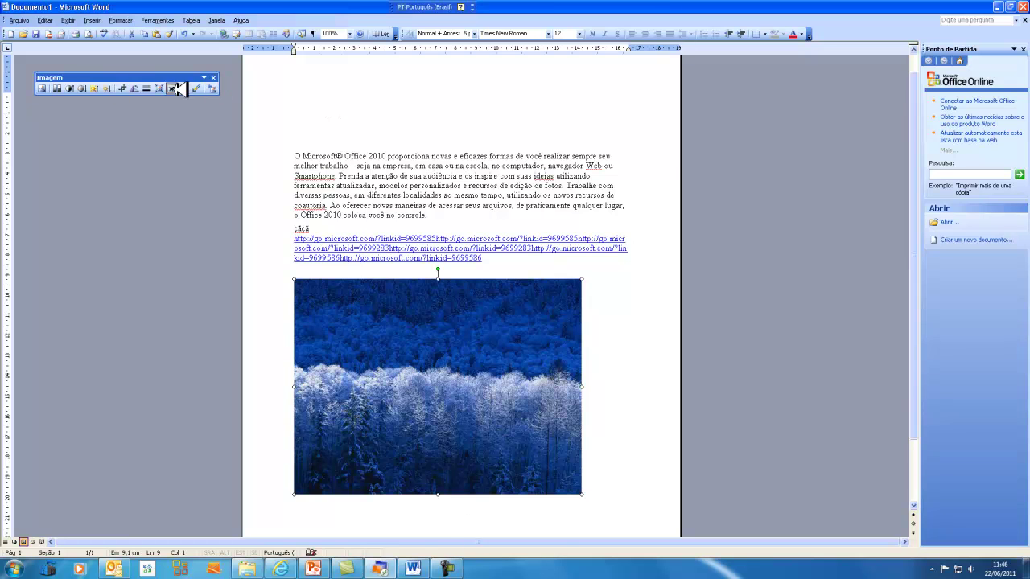
# Switch to the Word 2010 document and insert the yellow bow image LT26PN~1 from the Imagens library.
pyautogui.click(416, 567)
pyautogui.moveTo(911, 12); pyautogui.dragTo(828, 1)
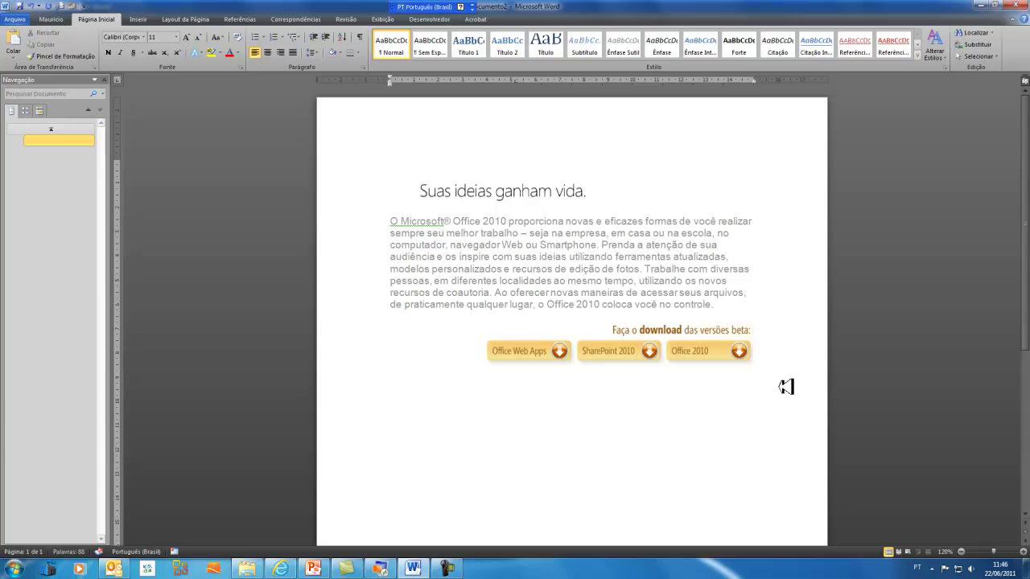
pyautogui.click(140, 18)
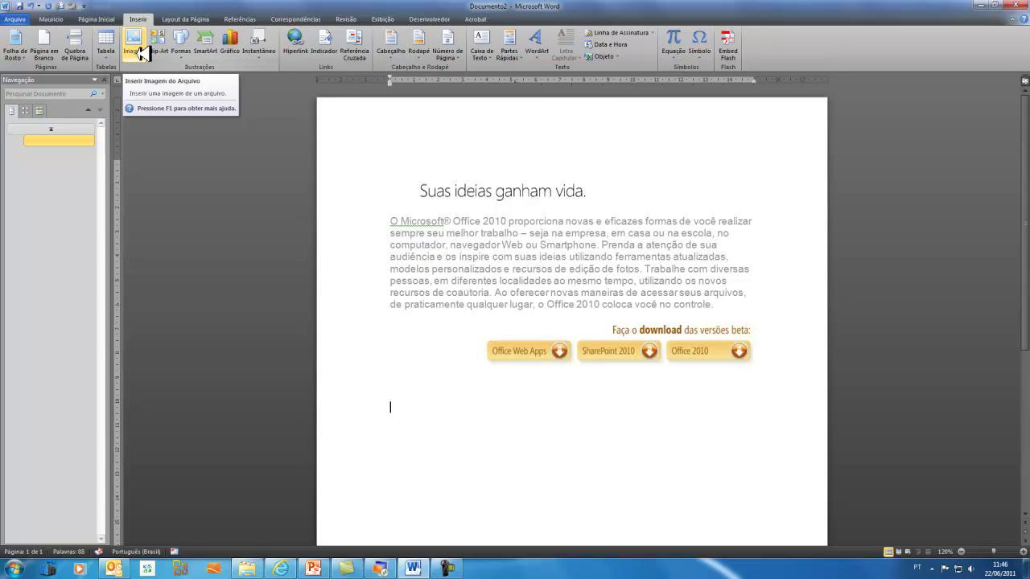
pyautogui.click(141, 51)
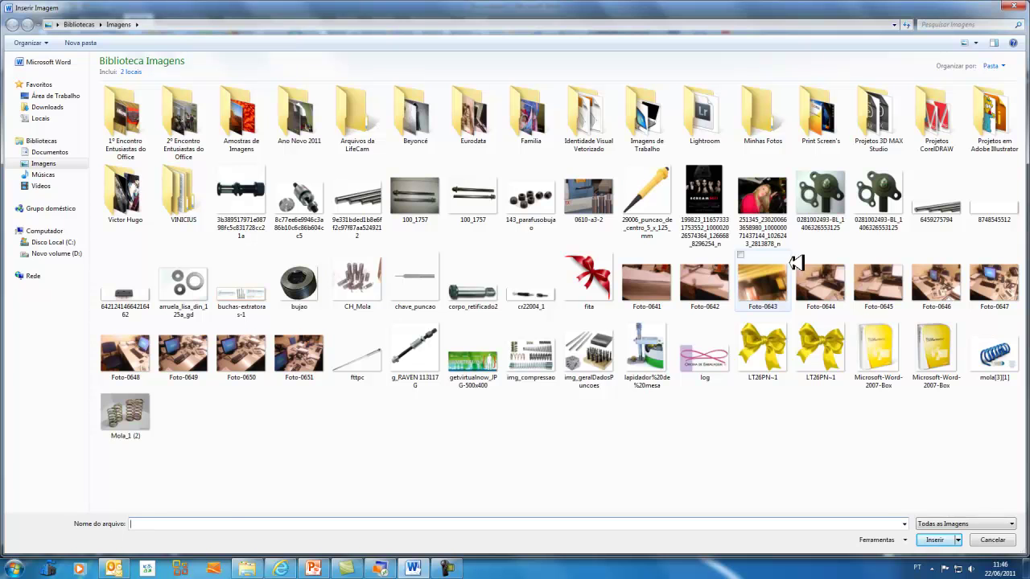
pyautogui.doubleClick(764, 358)
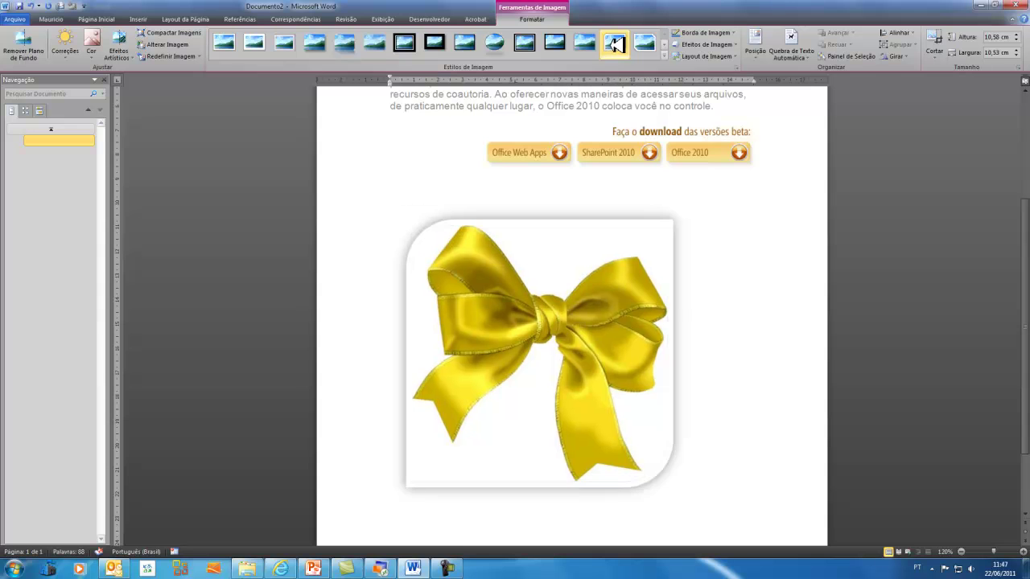
# Apply the white-framed perspective shadow style to the bow picture and preview the artistic effects.
pyautogui.click(664, 44)
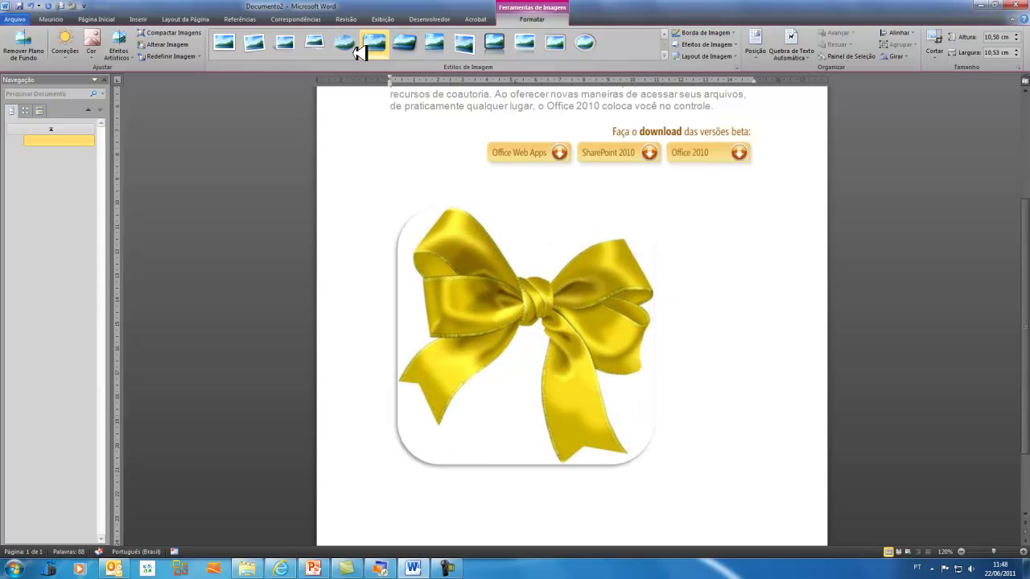
pyautogui.click(296, 45)
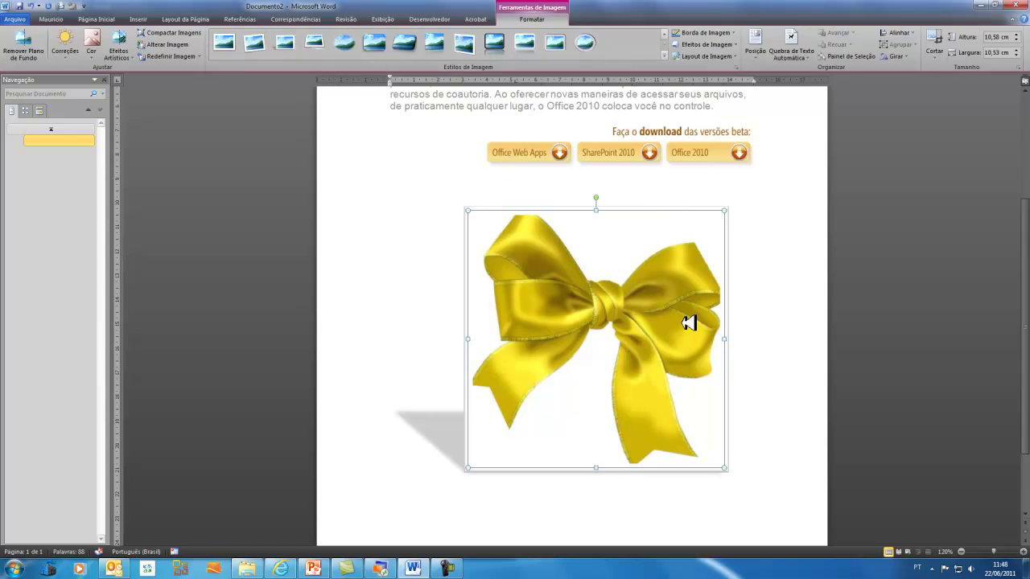
pyautogui.click(134, 56)
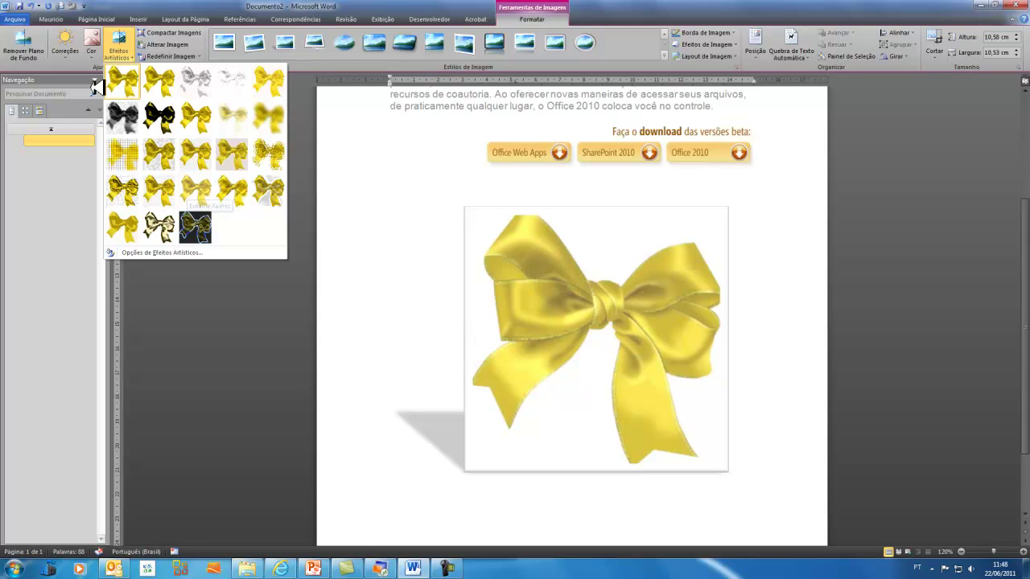
pyautogui.click(532, 16)
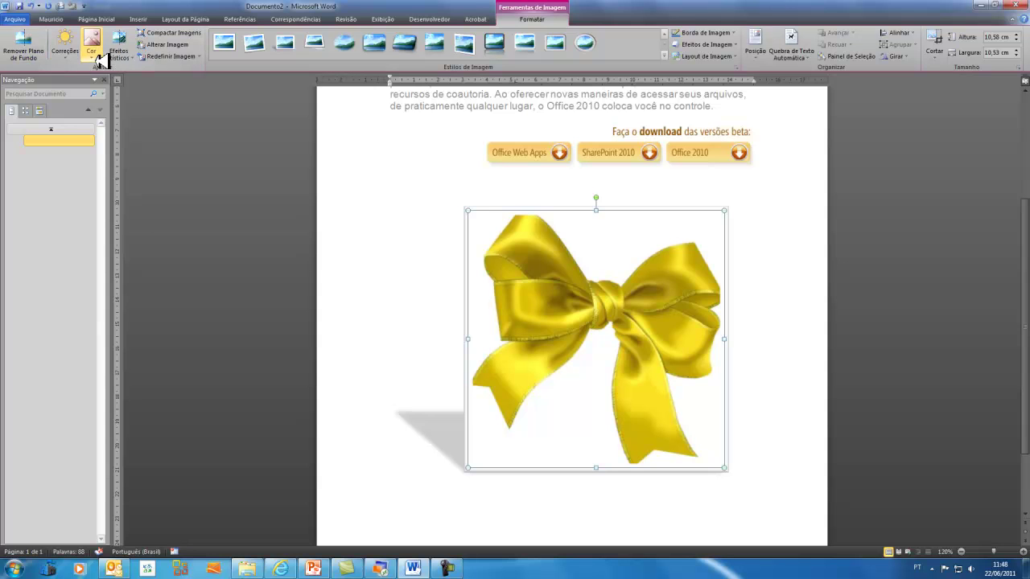
# Check the Remover Plano de Fundo tool for the bow picture and postpone the restart for automatic updates.
pyautogui.click(42, 56)
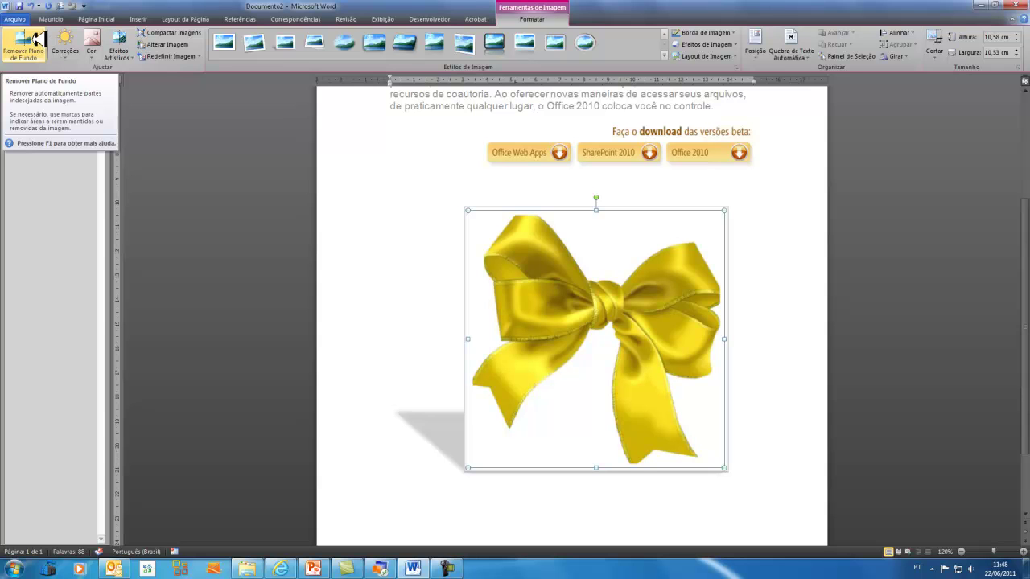
pyautogui.click(39, 37)
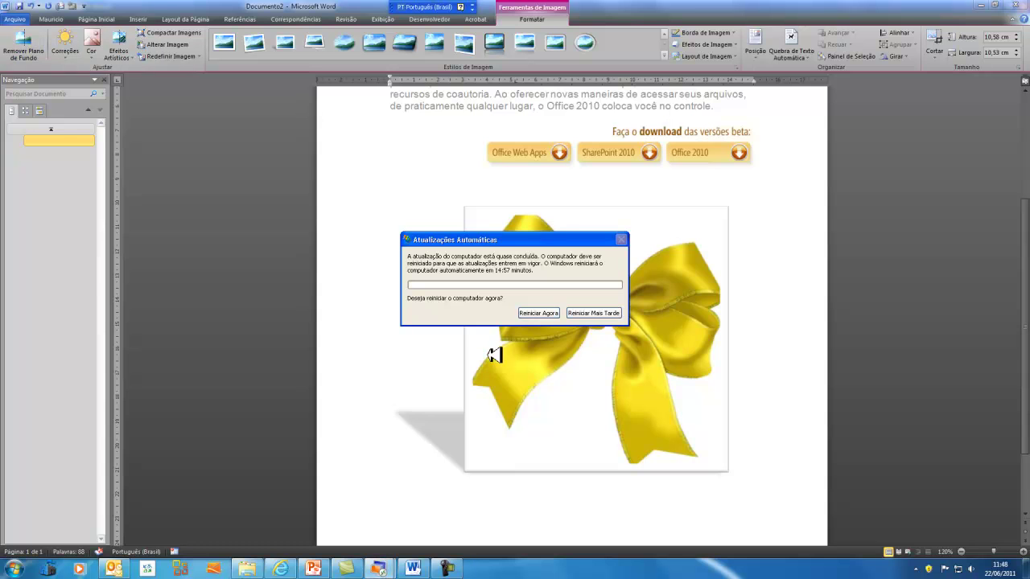
pyautogui.click(599, 313)
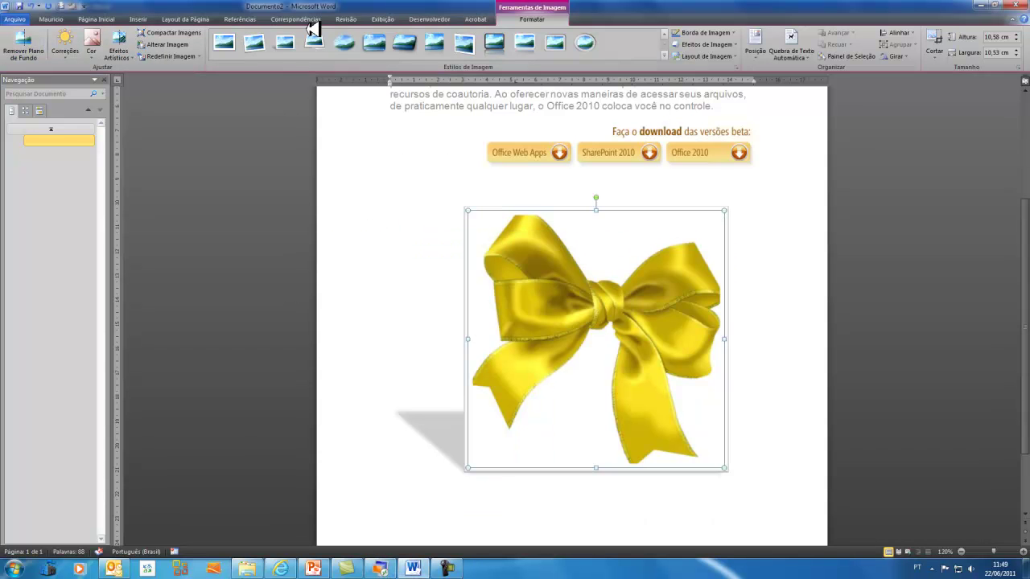
# Look through the bow picture's color variations and apply the Filme Plástico artistic effect.
pyautogui.click(102, 43)
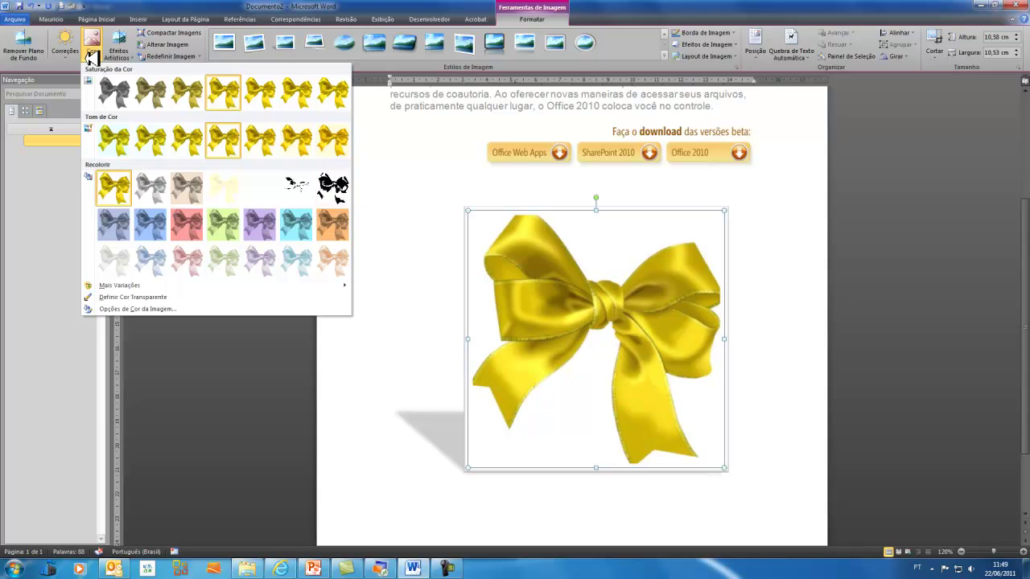
pyautogui.click(119, 51)
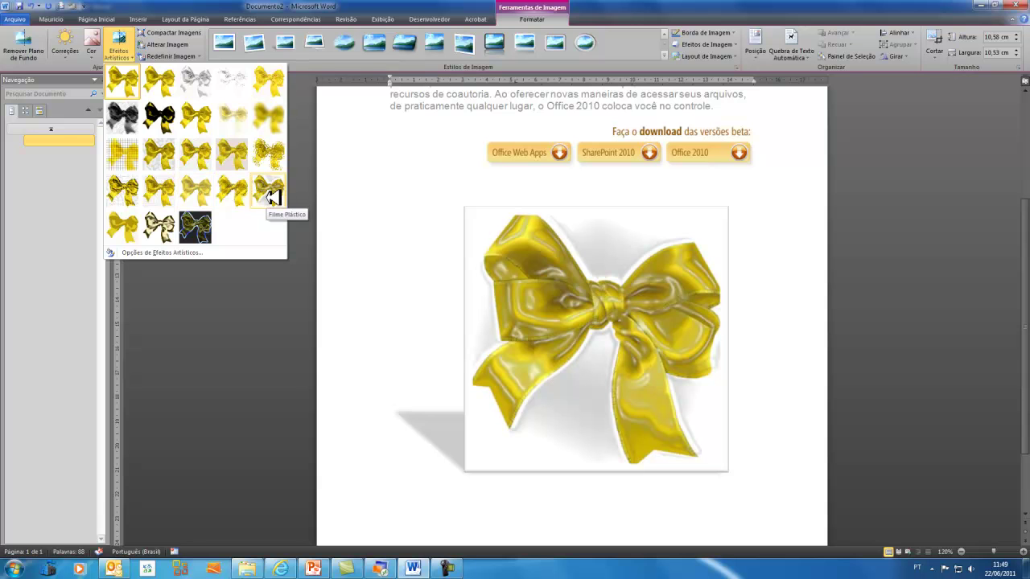
pyautogui.click(271, 197)
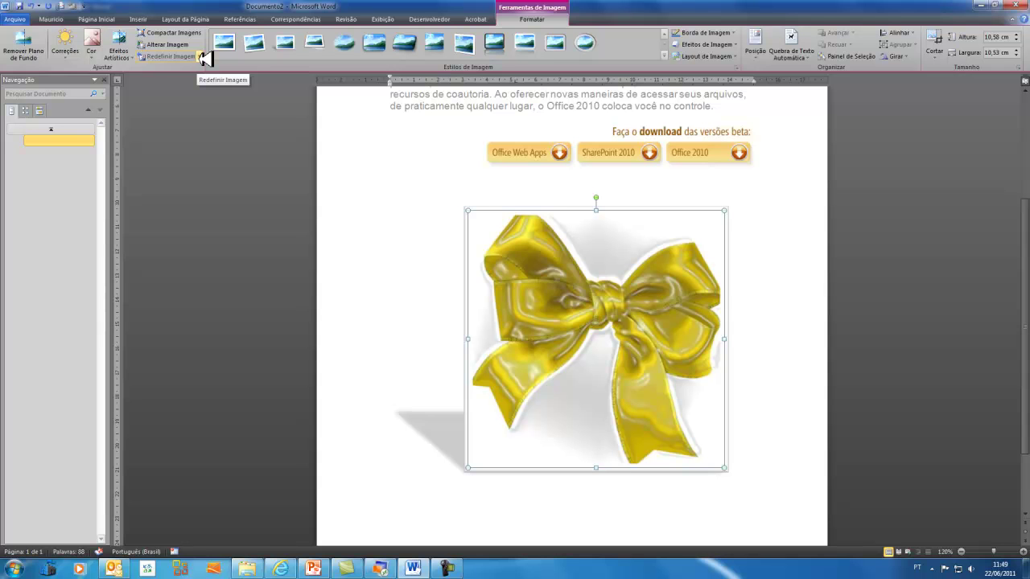
# Browse the picture layouts and apply the preset 3D effect that lays the bow picture down as a tilted slab.
pyautogui.click(736, 56)
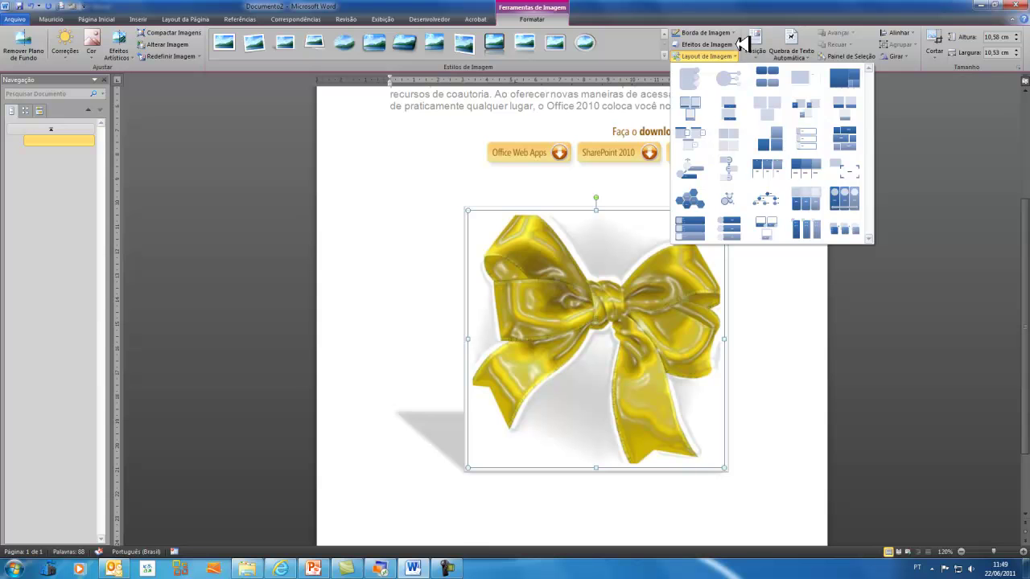
pyautogui.click(740, 44)
pyautogui.click(732, 55)
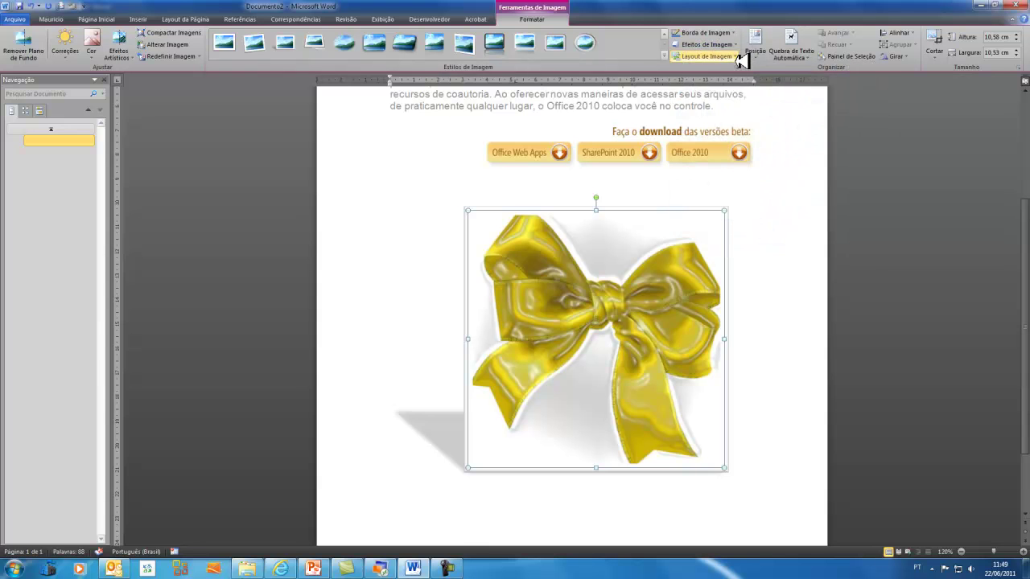
pyautogui.click(733, 57)
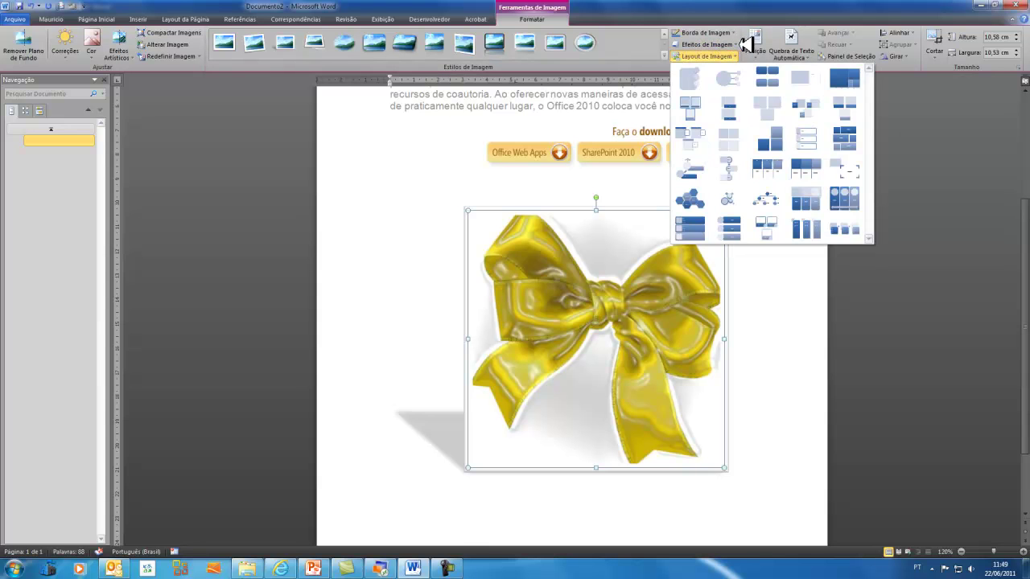
pyautogui.click(737, 44)
pyautogui.moveTo(728, 64)
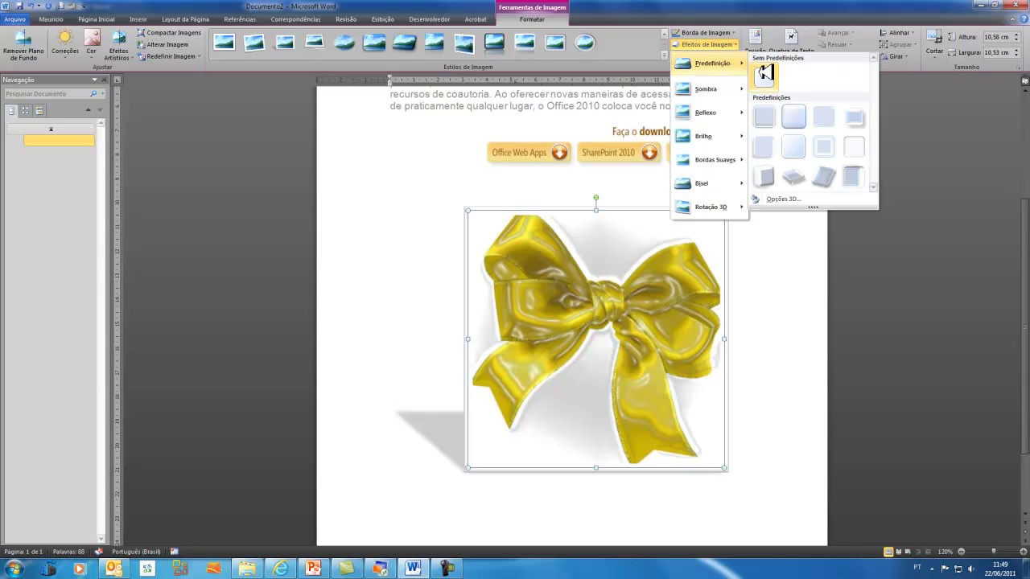
pyautogui.click(795, 172)
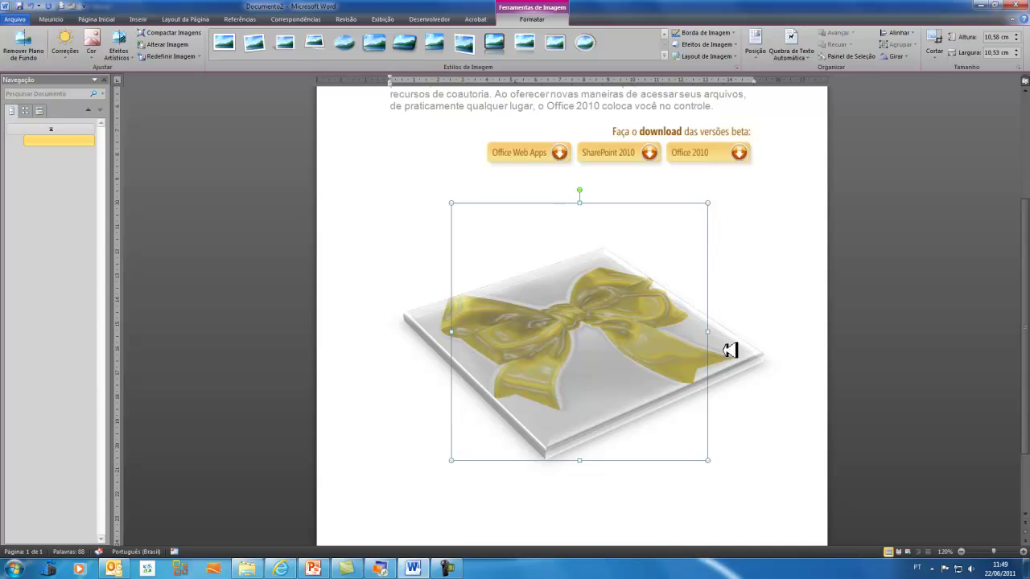
pyautogui.click(691, 44)
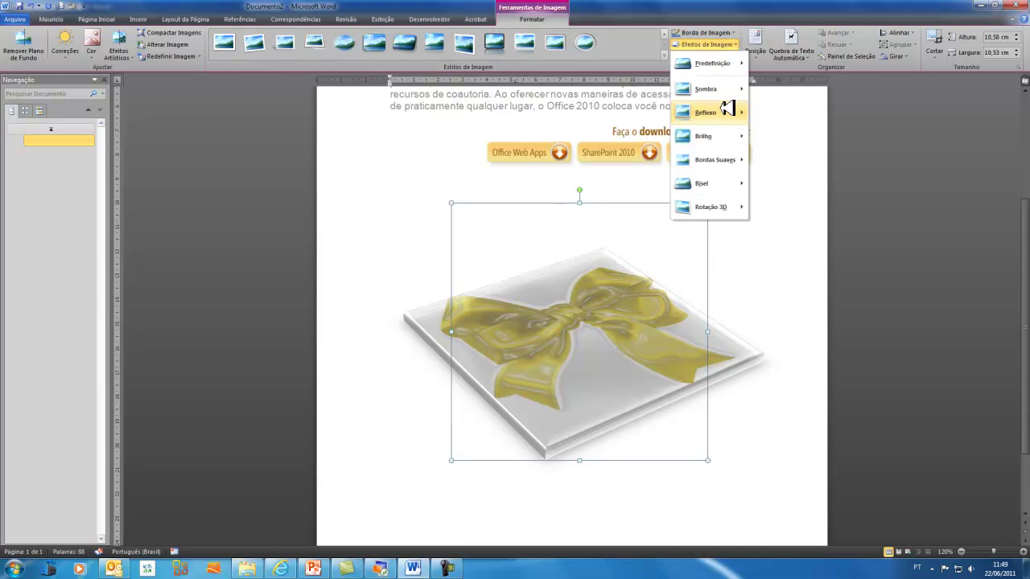
pyautogui.click(733, 33)
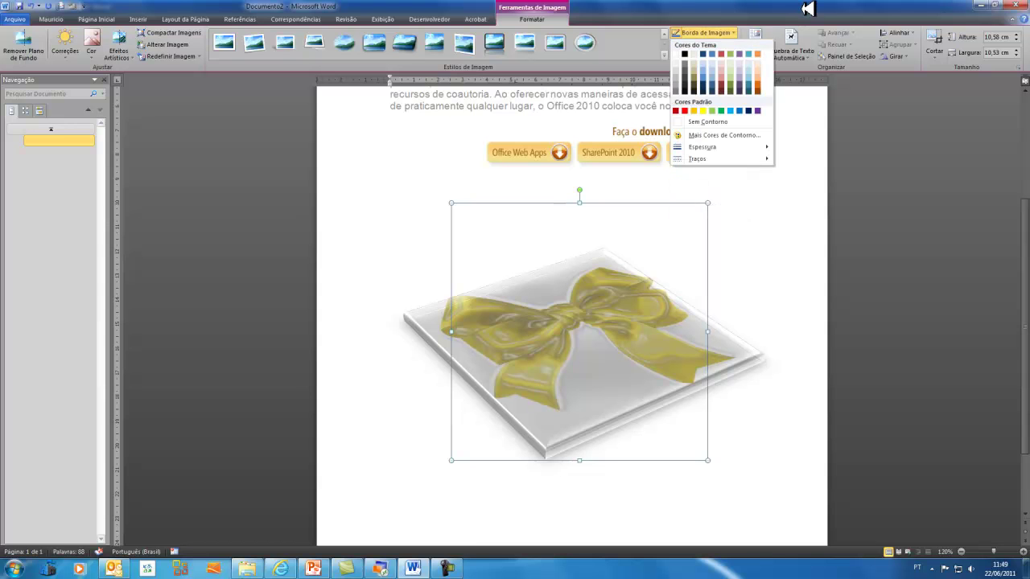
pyautogui.click(809, 9)
# Crop the bow picture on all four sides to about 6.41 cm high and 7.33 cm wide.
pyautogui.click(934, 39)
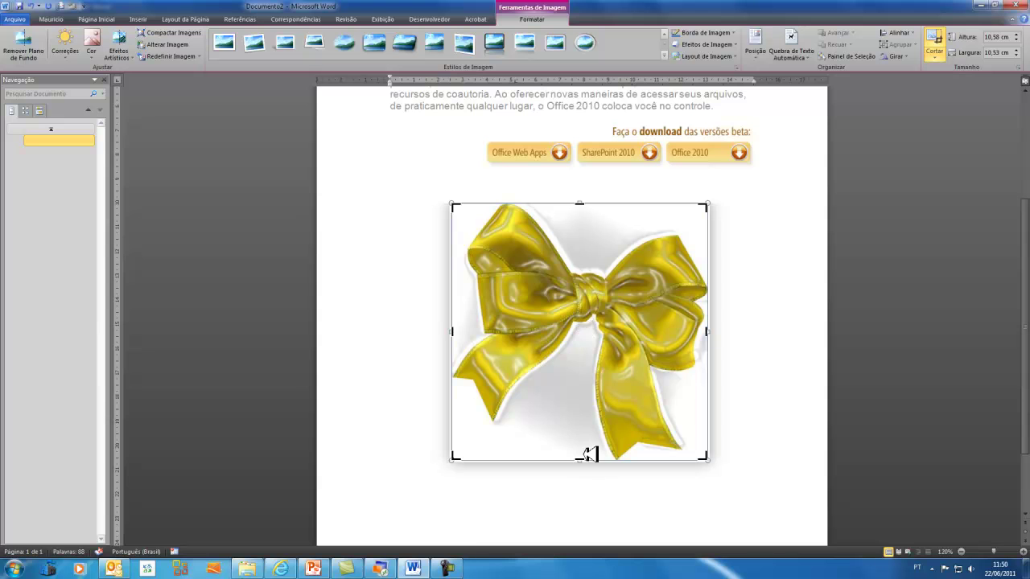
pyautogui.moveTo(579, 458); pyautogui.dragTo(579, 408)
pyautogui.moveTo(702, 302); pyautogui.dragTo(662, 304)
pyautogui.moveTo(455, 303); pyautogui.dragTo(485, 304)
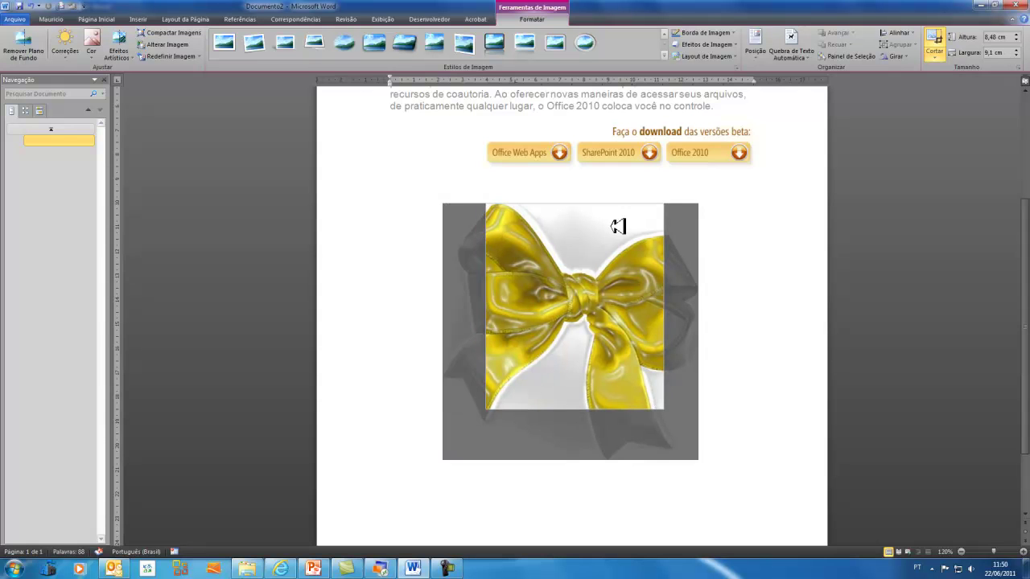
pyautogui.moveTo(540, 205); pyautogui.dragTo(546, 254)
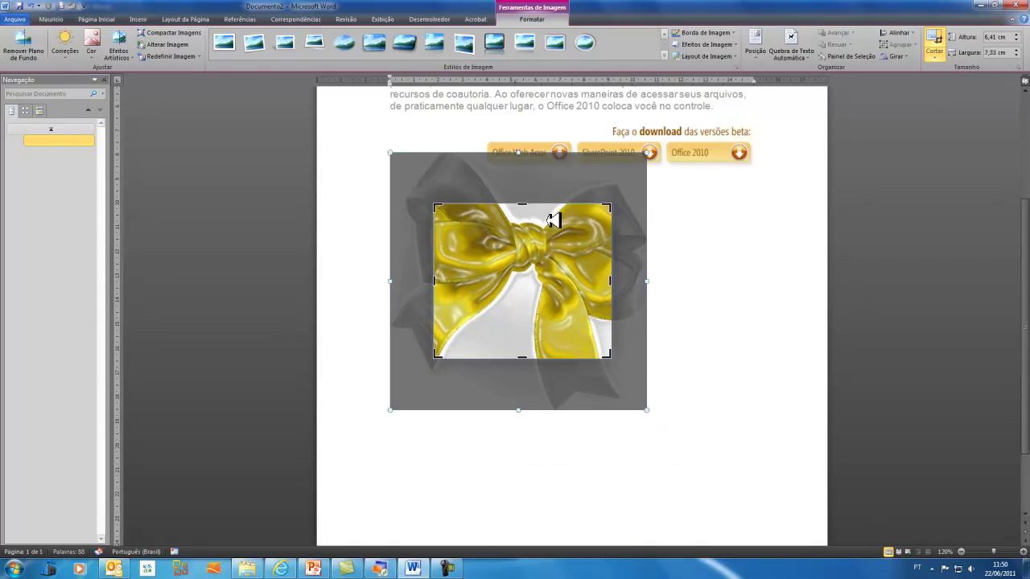
pyautogui.click(680, 48)
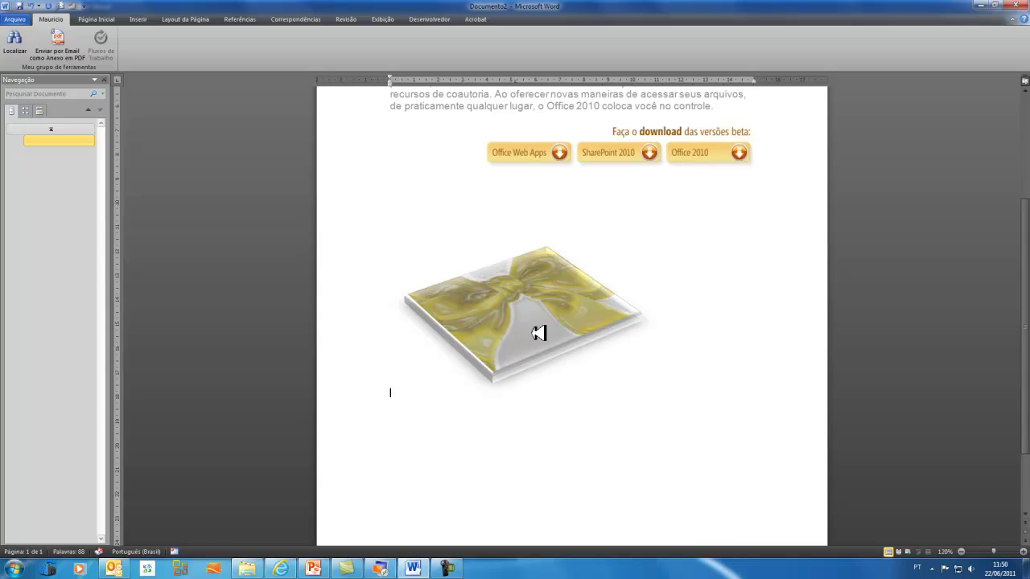
# Review the page with the cropped bow picture and reselect the picture.
pyautogui.moveTo(563, 333); pyautogui.dragTo(624, 310)
pyautogui.click(756, 310)
pyautogui.scroll(4, 679, 346)
pyautogui.scroll(-2, 680, 346)
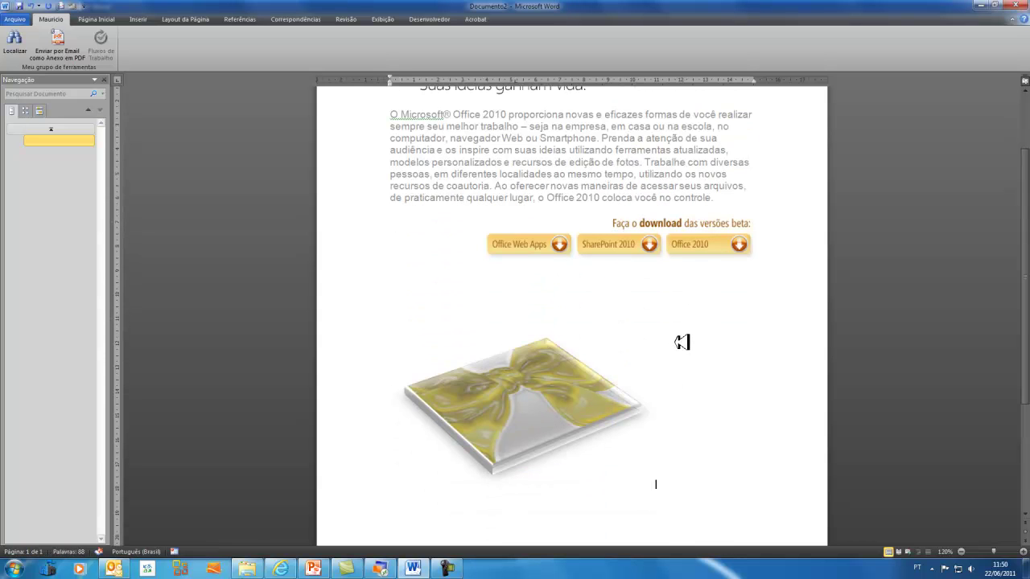
pyautogui.scroll(3, 682, 342)
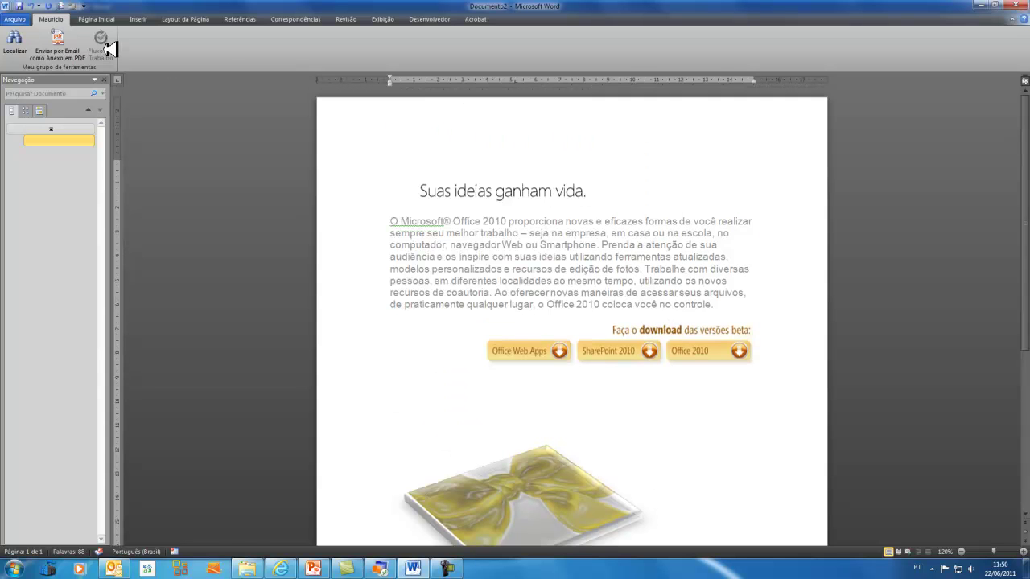
pyautogui.click(112, 20)
pyautogui.click(566, 482)
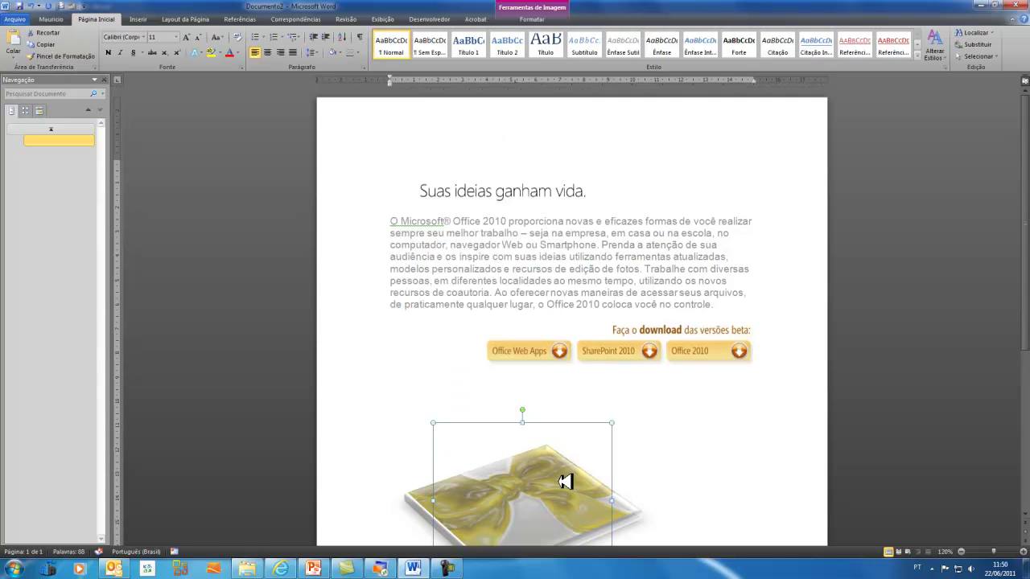
# Review the finished bow picture page in Word 2010 and compare it with the forest picture document in Word 2003.
pyautogui.scroll(-6, 625, 429)
pyautogui.scroll(1, 625, 430)
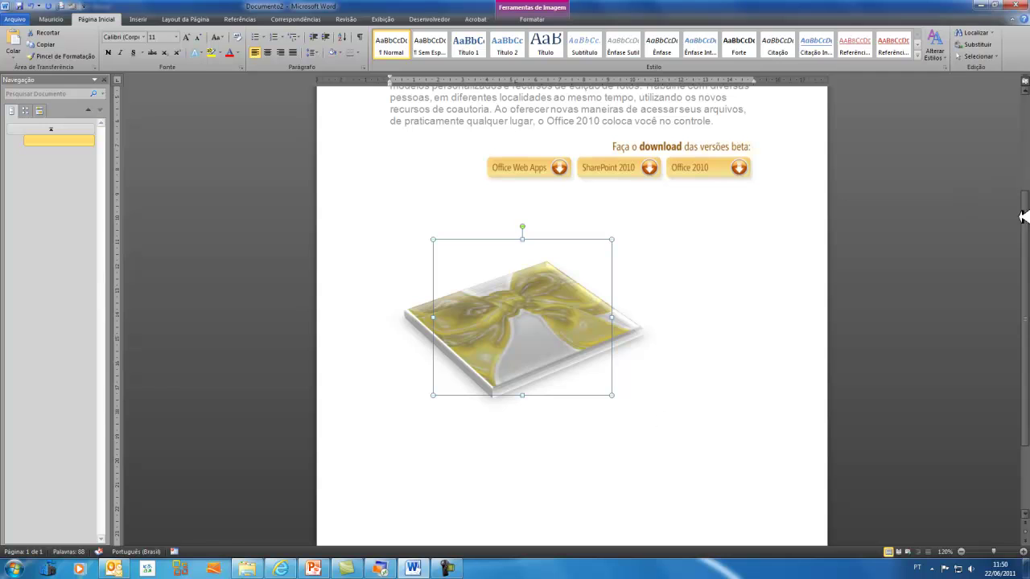
pyautogui.moveTo(1025, 241); pyautogui.dragTo(1028, 128)
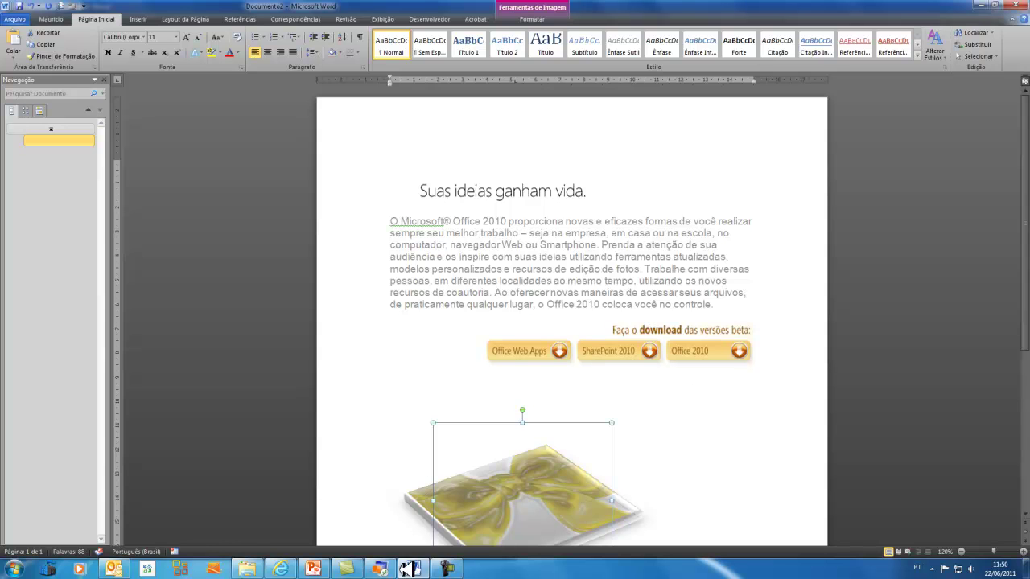
pyautogui.click(386, 568)
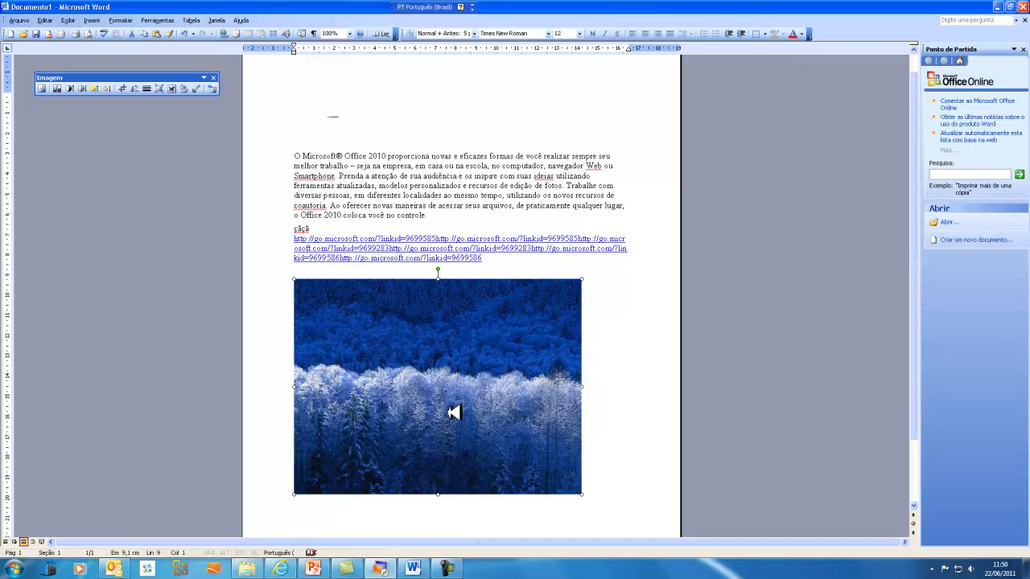
pyautogui.click(997, 5)
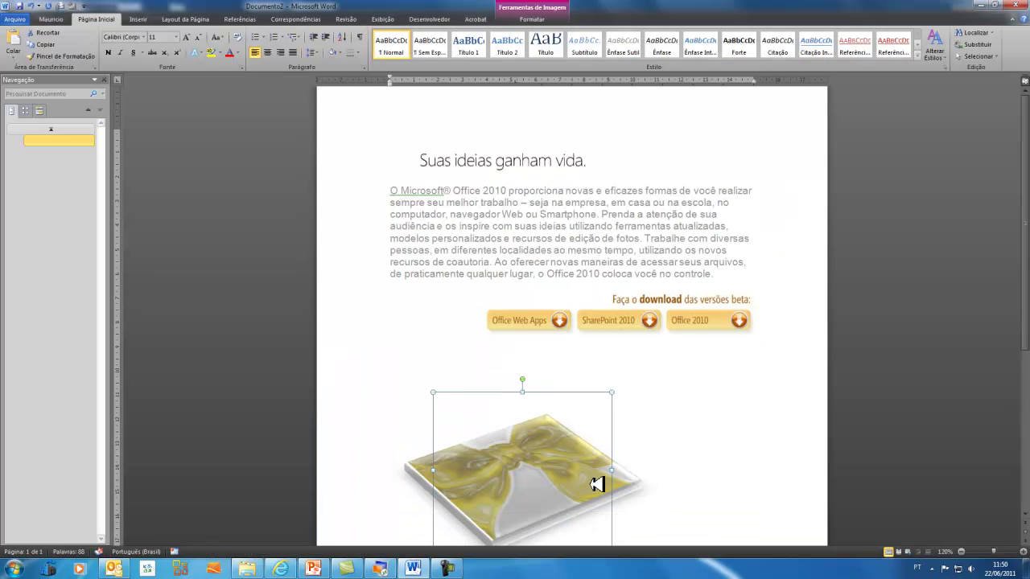
pyautogui.scroll(-4, 596, 483)
pyautogui.scroll(3, 596, 483)
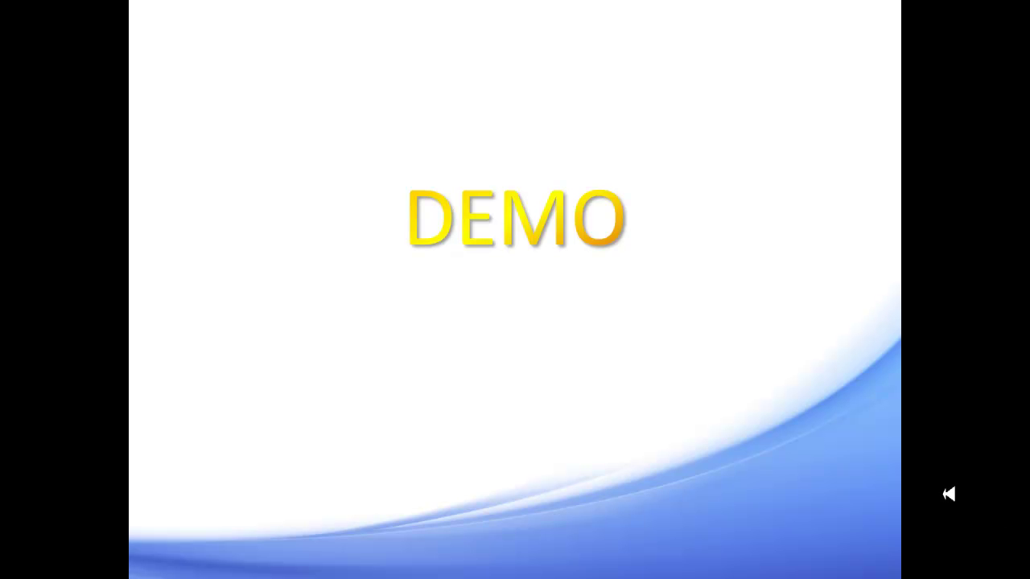
pyautogui.click(909, 473)
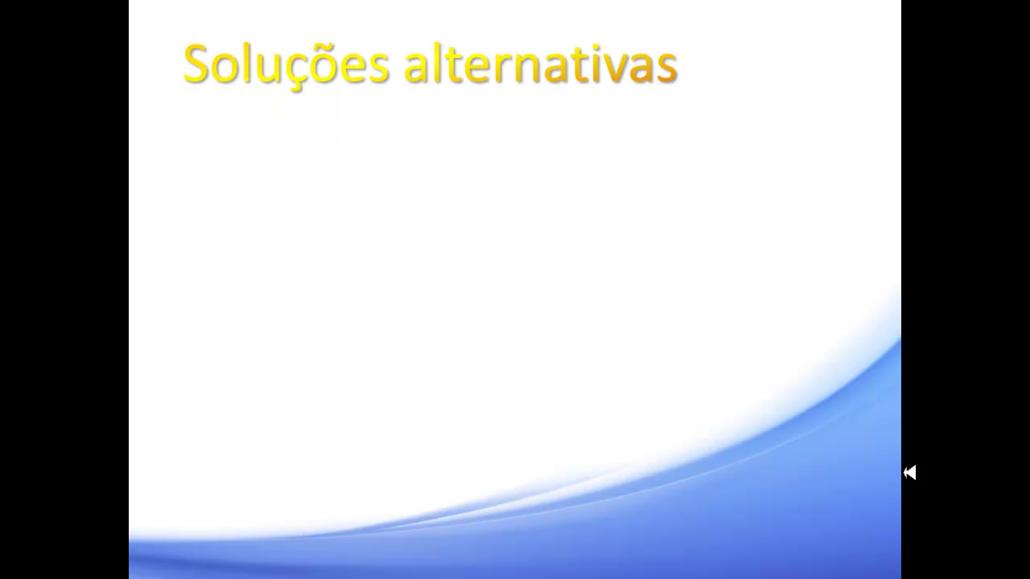
pyautogui.click(909, 473)
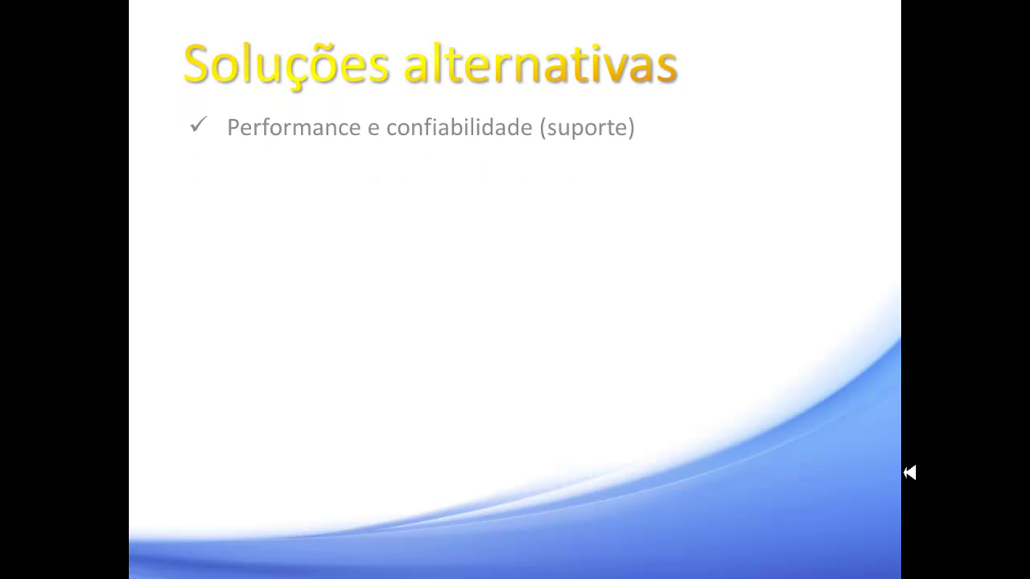
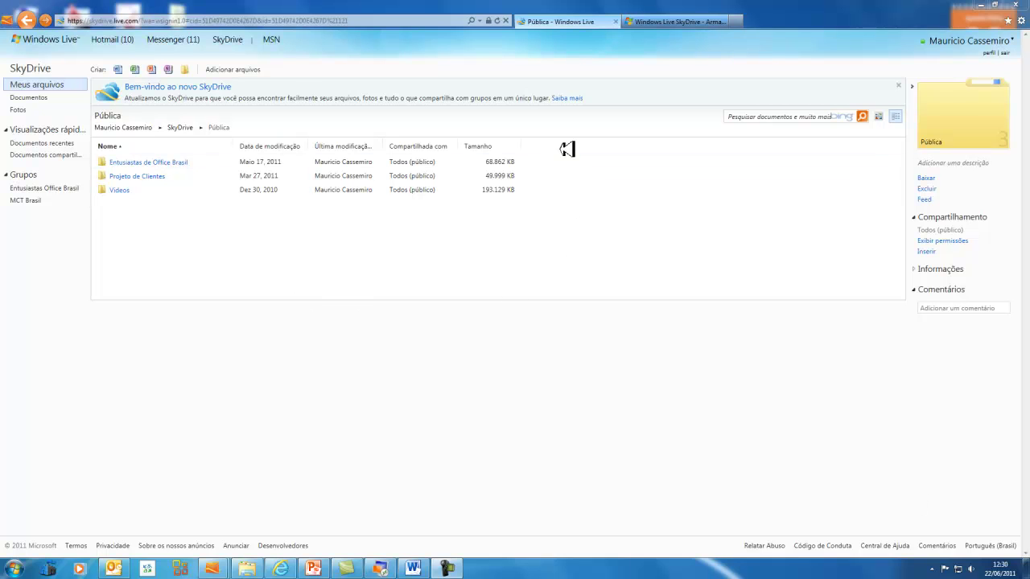
# Create a folder named Teste 1º Screencast de Word 2010 inside the Pública folder on SkyDrive and start adding files to it.
pyautogui.moveTo(53, 39)
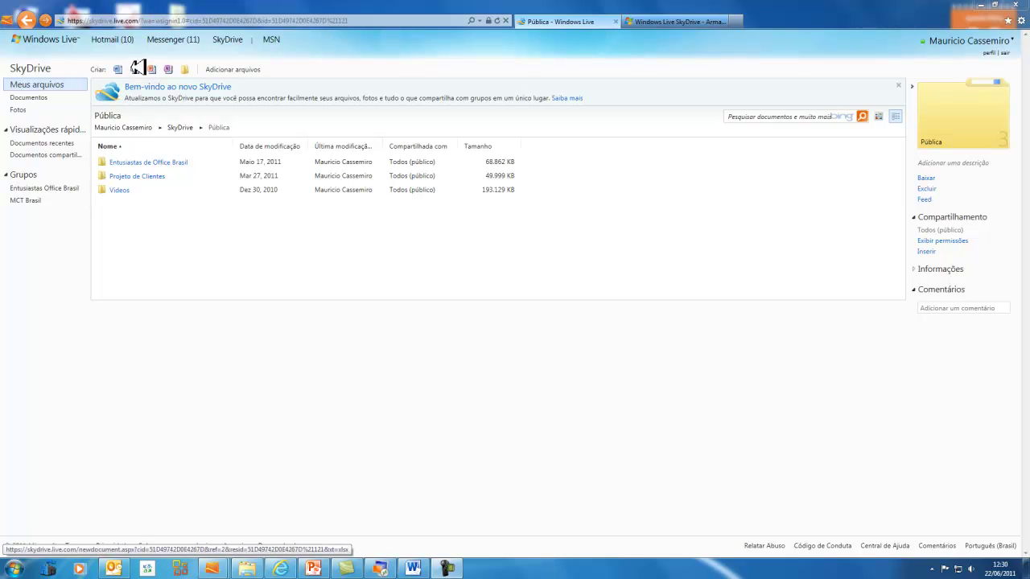
pyautogui.click(190, 72)
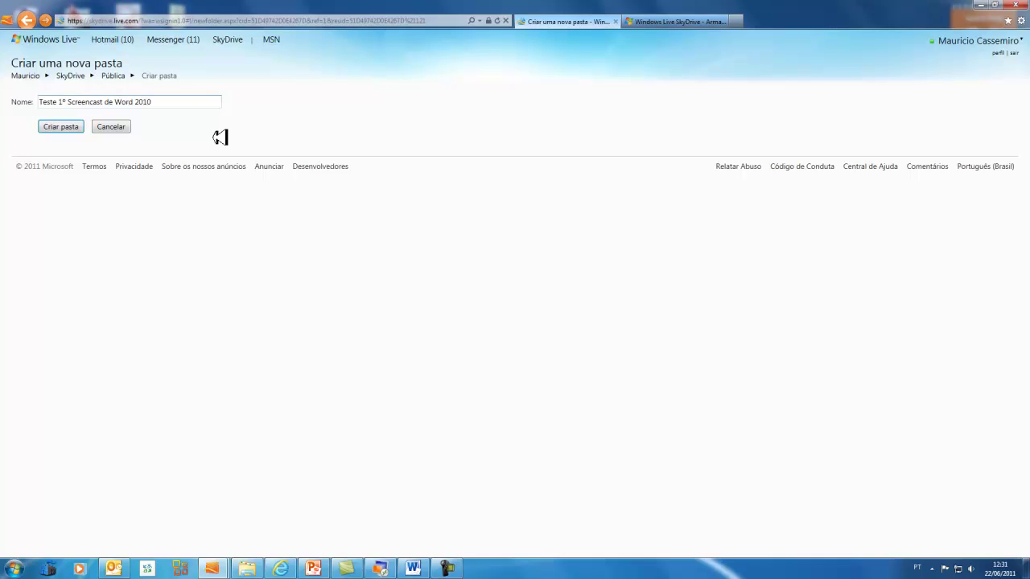
pyautogui.click(58, 128)
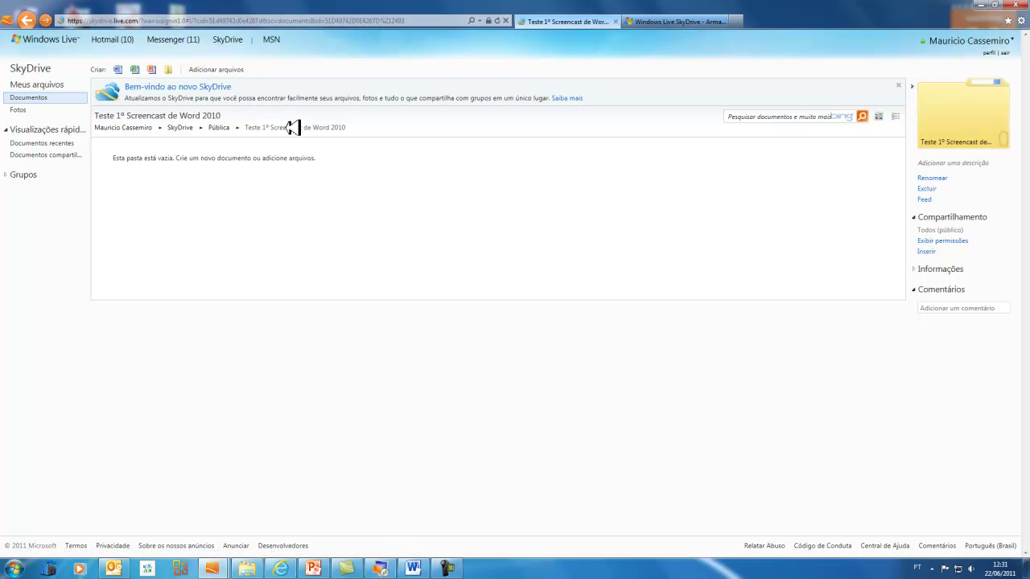
pyautogui.click(219, 70)
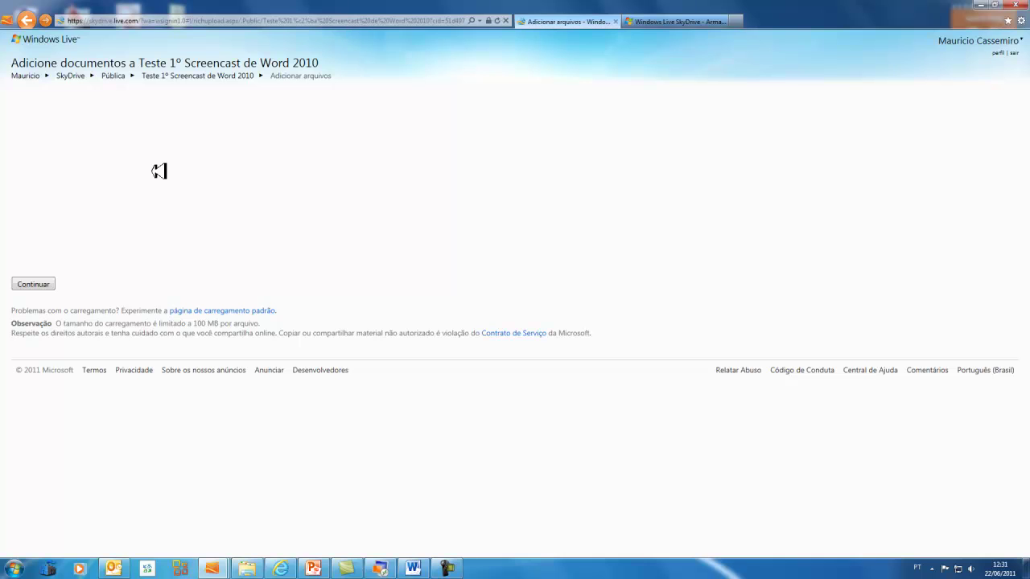
# Switch to Word 2010, leave the print view, and look over the custom ribbon commands and the document's information page.
pyautogui.click(415, 568)
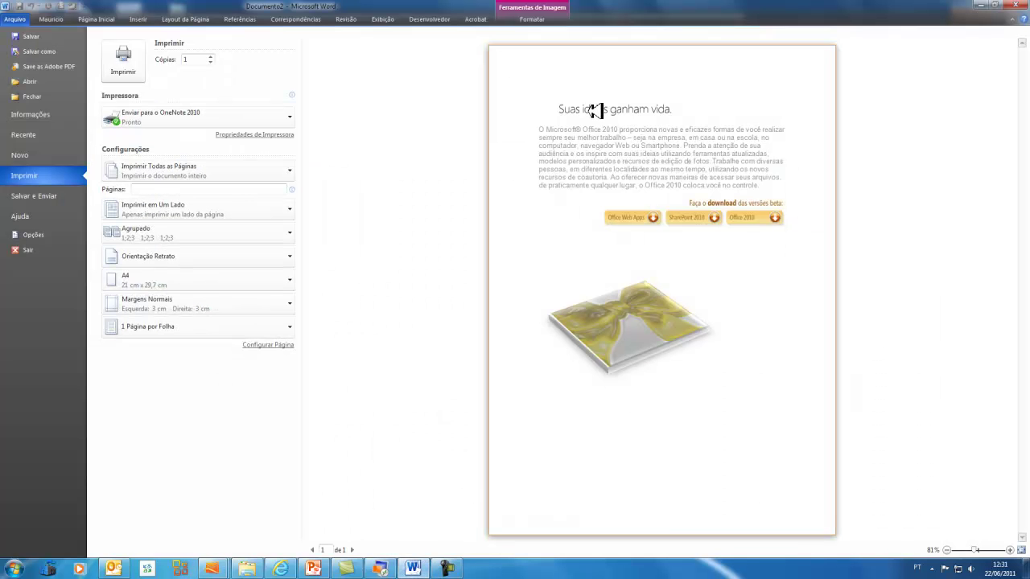
pyautogui.click(52, 19)
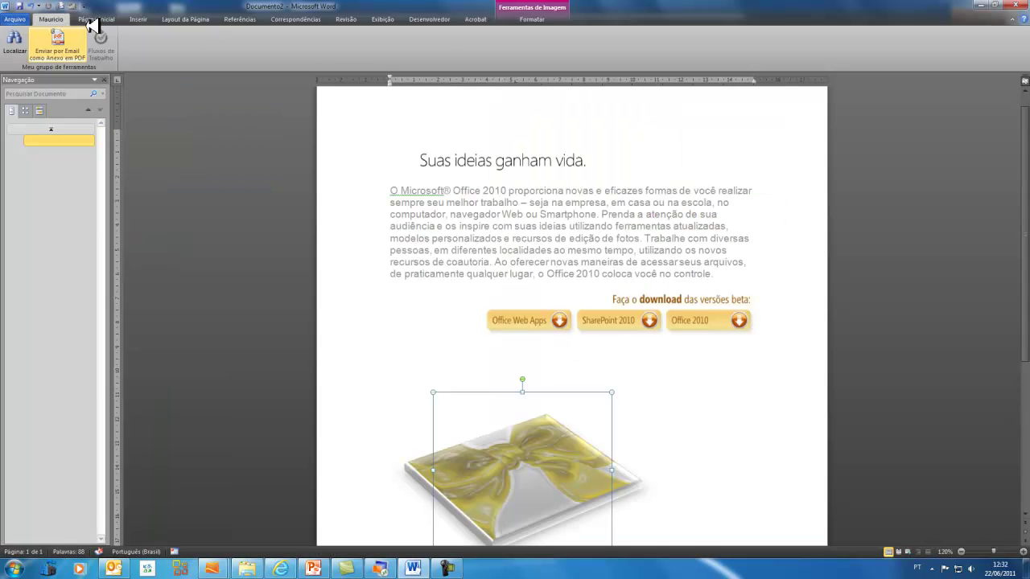
pyautogui.click(90, 20)
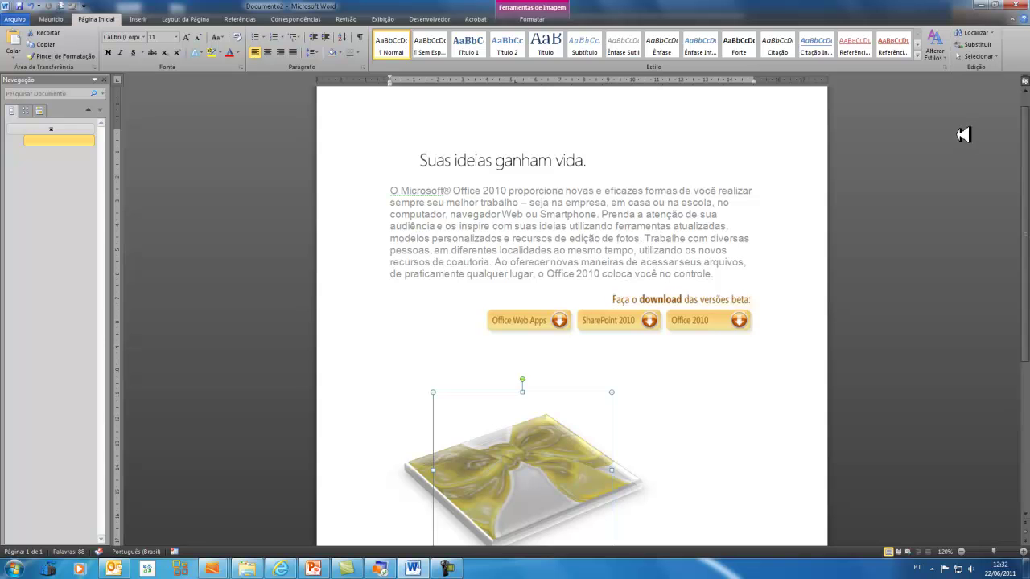
pyautogui.click(22, 18)
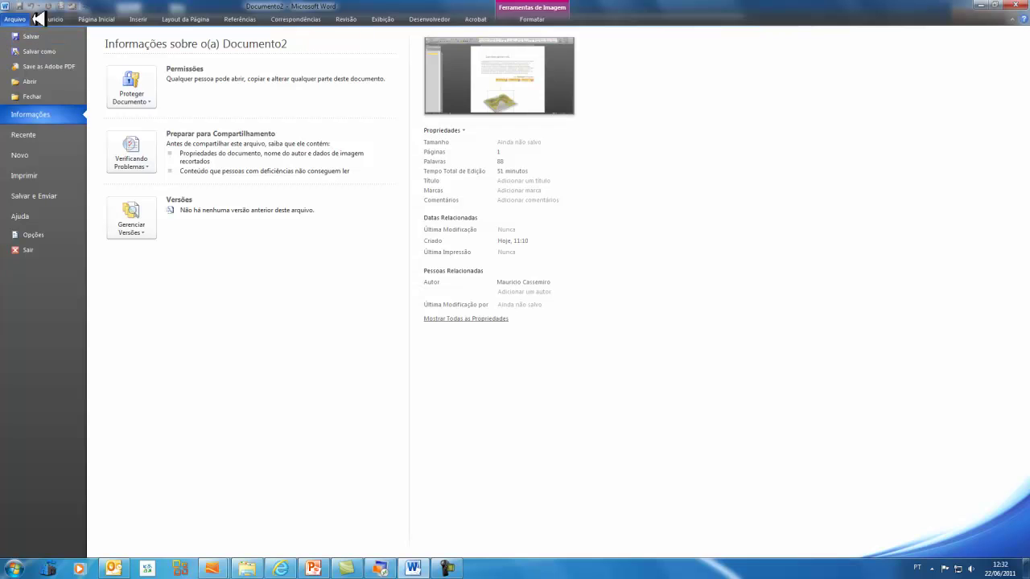
pyautogui.click(50, 19)
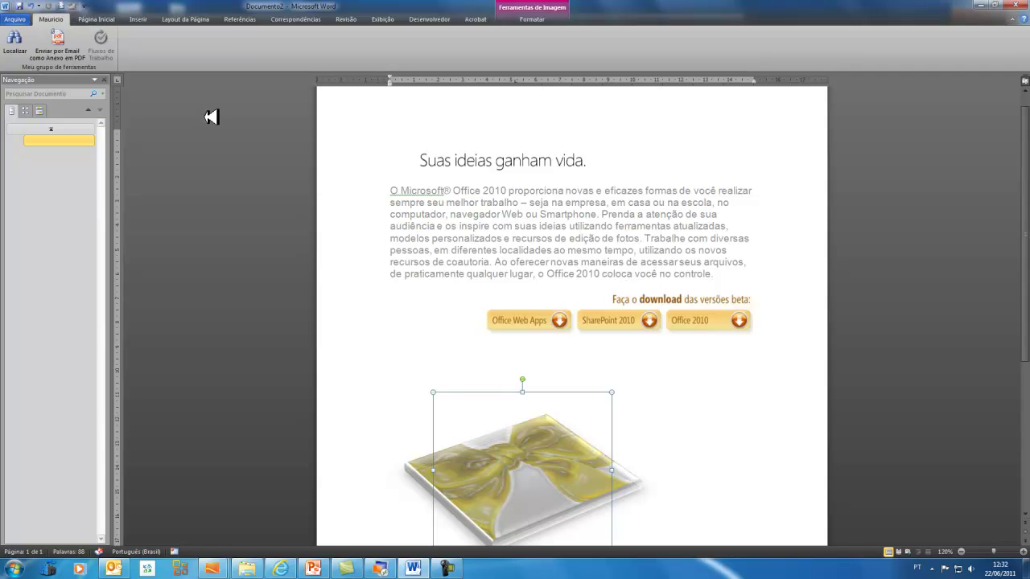
# Save the document to the desktop as the Word document 2154587 and close Word.
pyautogui.click(25, 7)
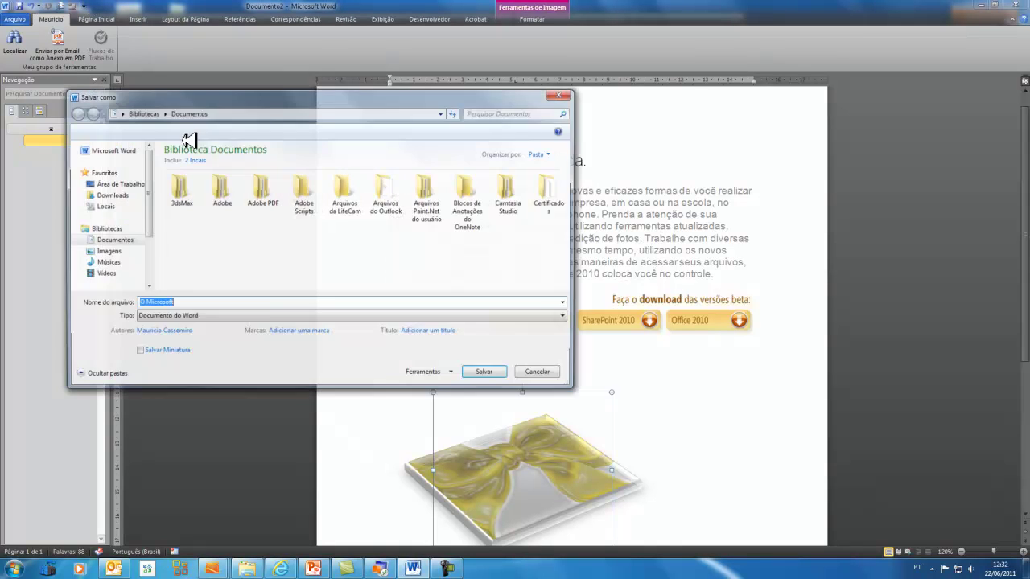
pyautogui.moveTo(295, 97); pyautogui.dragTo(394, 123)
pyautogui.click(216, 212)
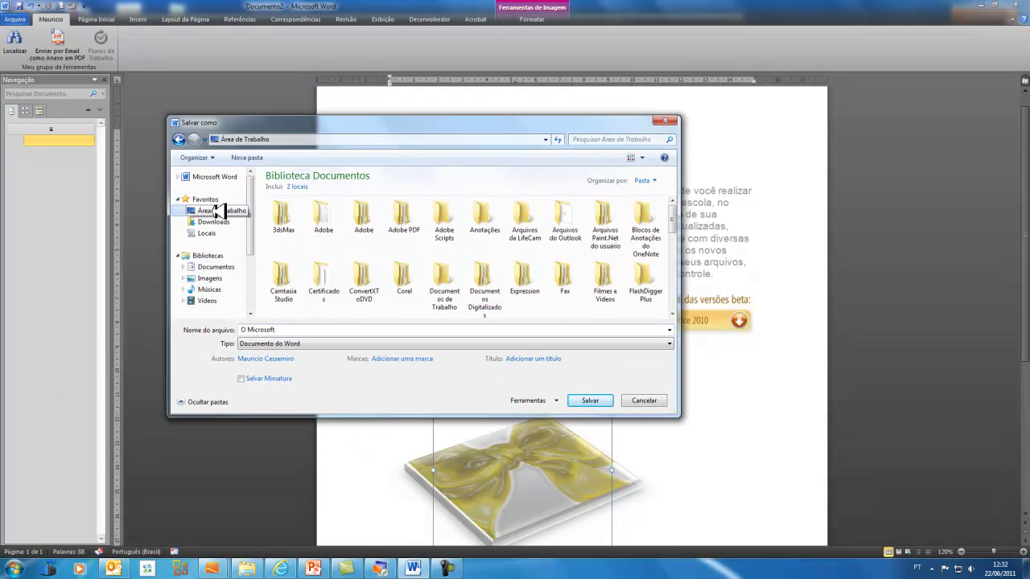
pyautogui.write('2154587')
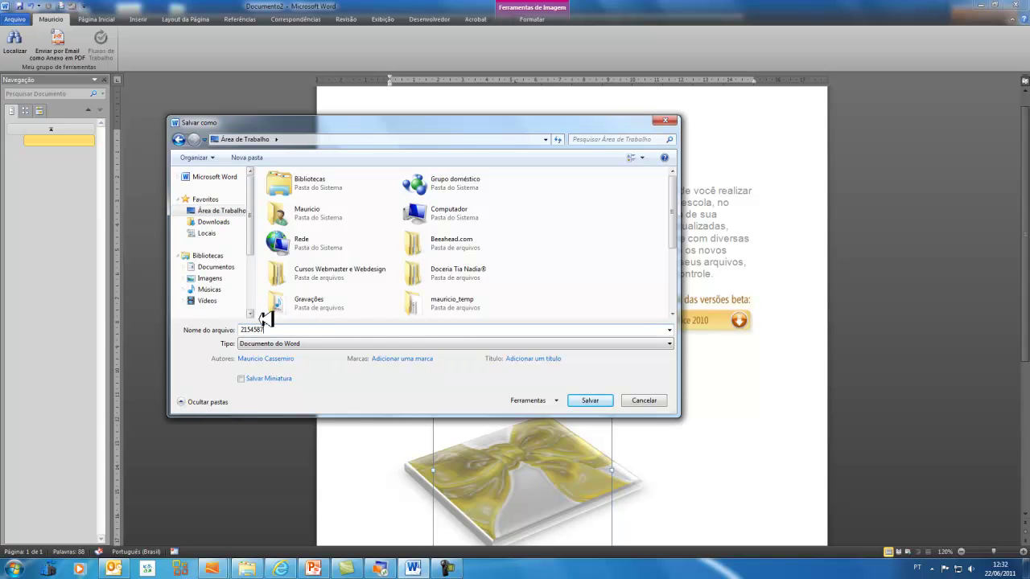
pyautogui.click(596, 401)
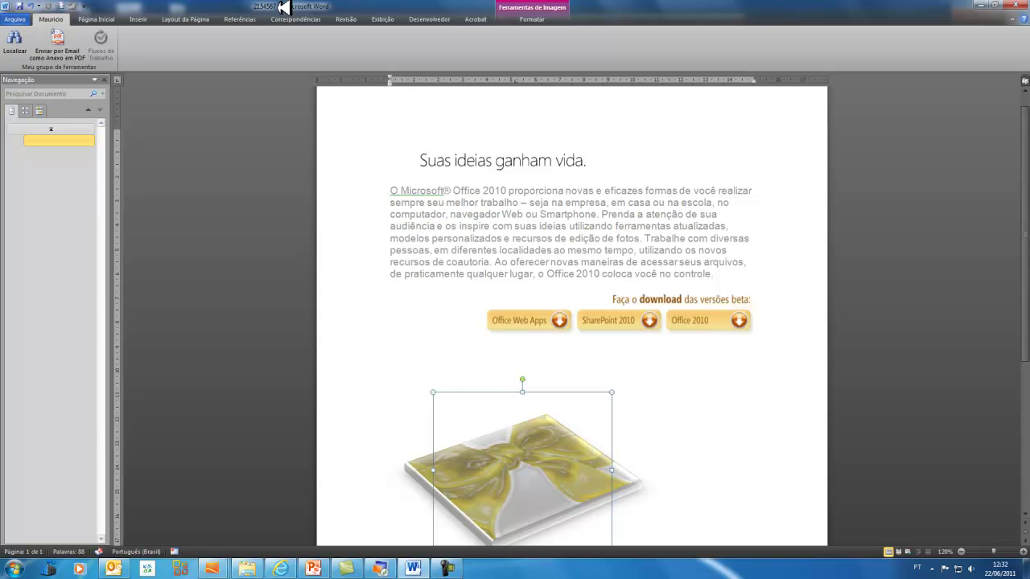
pyautogui.click(1022, 4)
pyautogui.click(1021, 4)
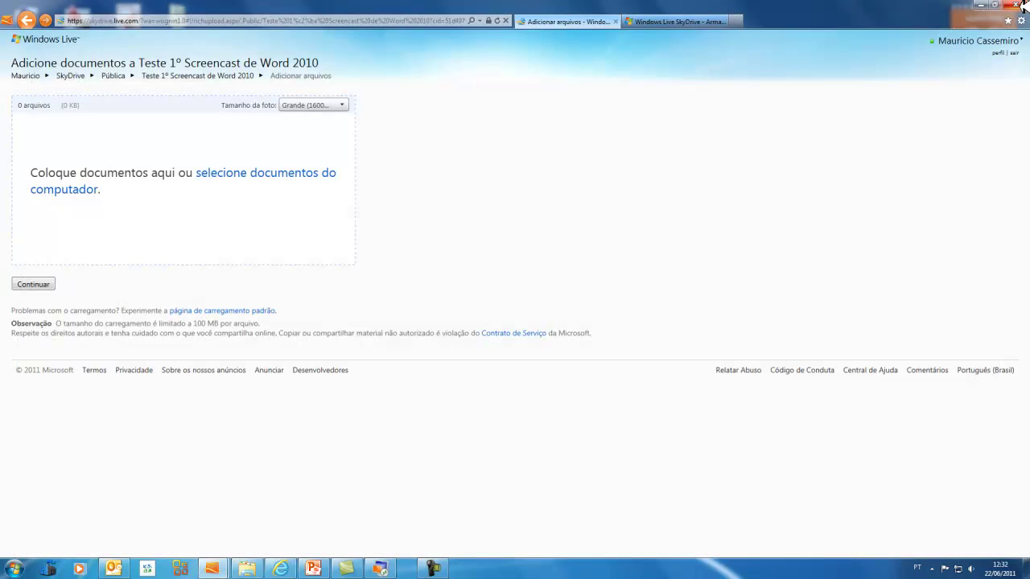
# Reveal the saved document on the desktop, then restore the SkyDrive upload page as a smaller window beside it.
pyautogui.click(983, 6)
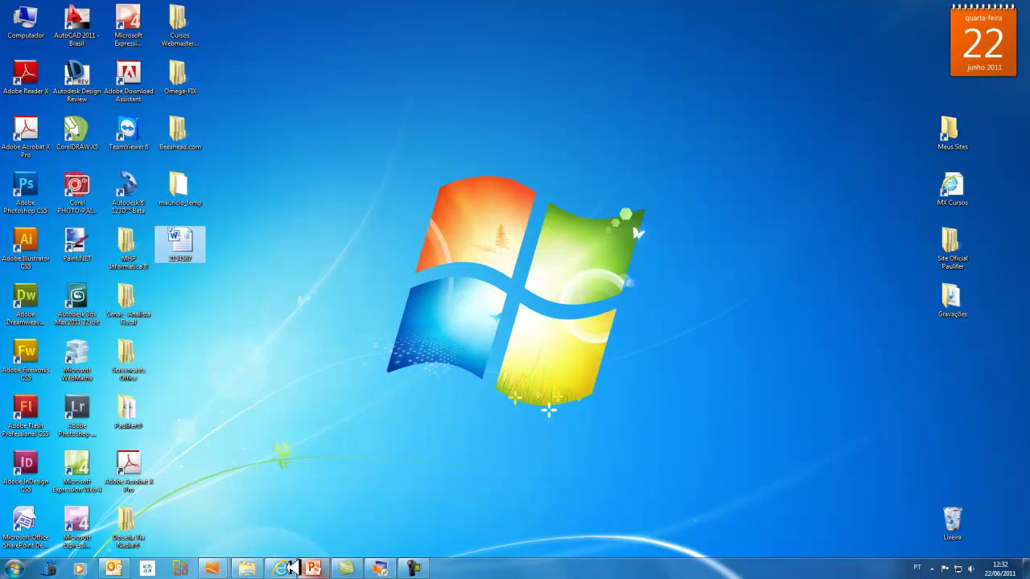
pyautogui.moveTo(246, 566)
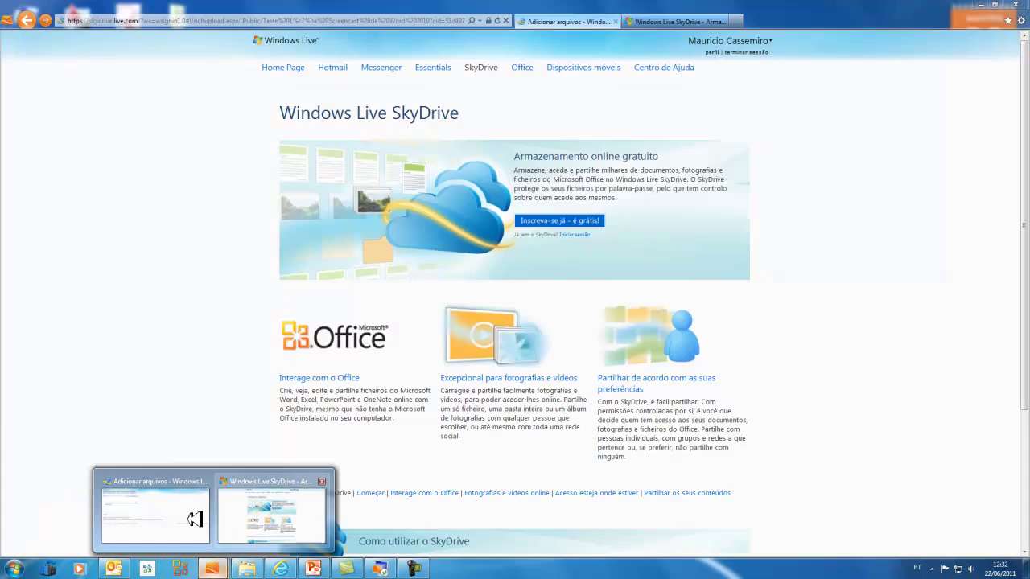
pyautogui.click(196, 517)
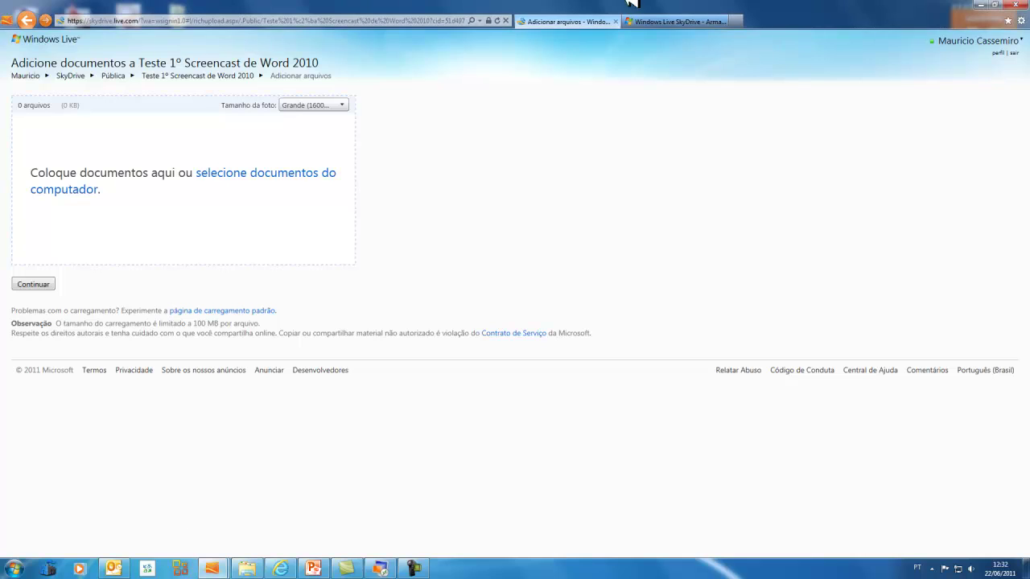
pyautogui.moveTo(682, 5); pyautogui.dragTo(644, 28)
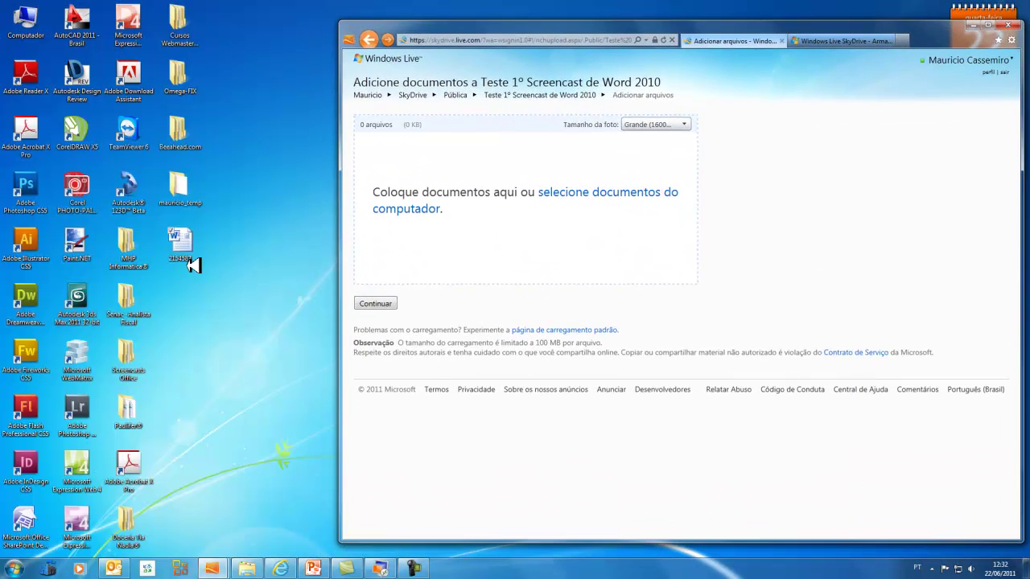
# Upload 2154587.docx from the desktop to the new SkyDrive folder, continue to the folder and maximize the browser window.
pyautogui.moveTo(185, 246); pyautogui.dragTo(459, 142)
pyautogui.moveTo(538, 32); pyautogui.dragTo(389, 45)
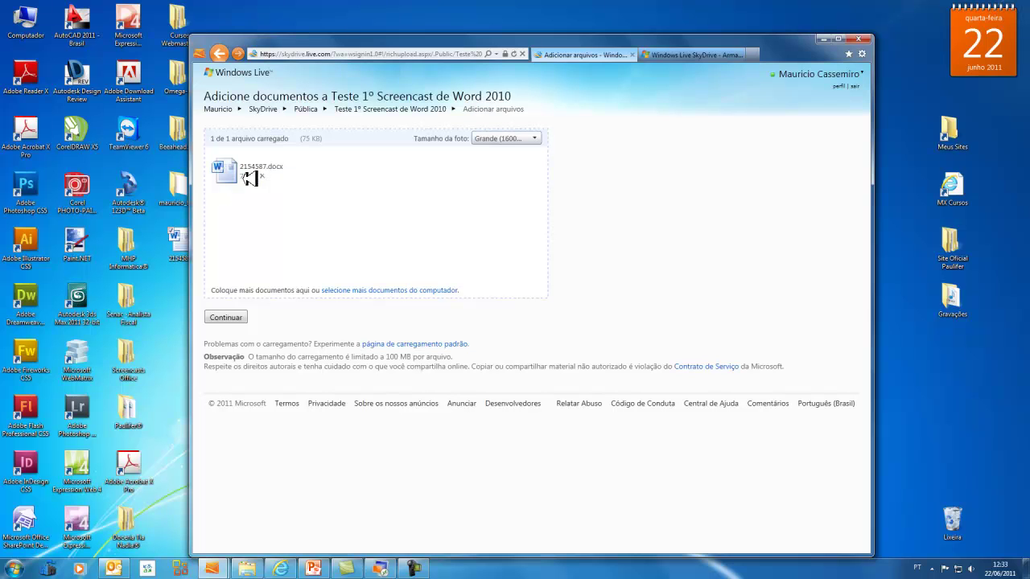
pyautogui.click(244, 316)
pyautogui.moveTo(435, 41); pyautogui.dragTo(402, 37)
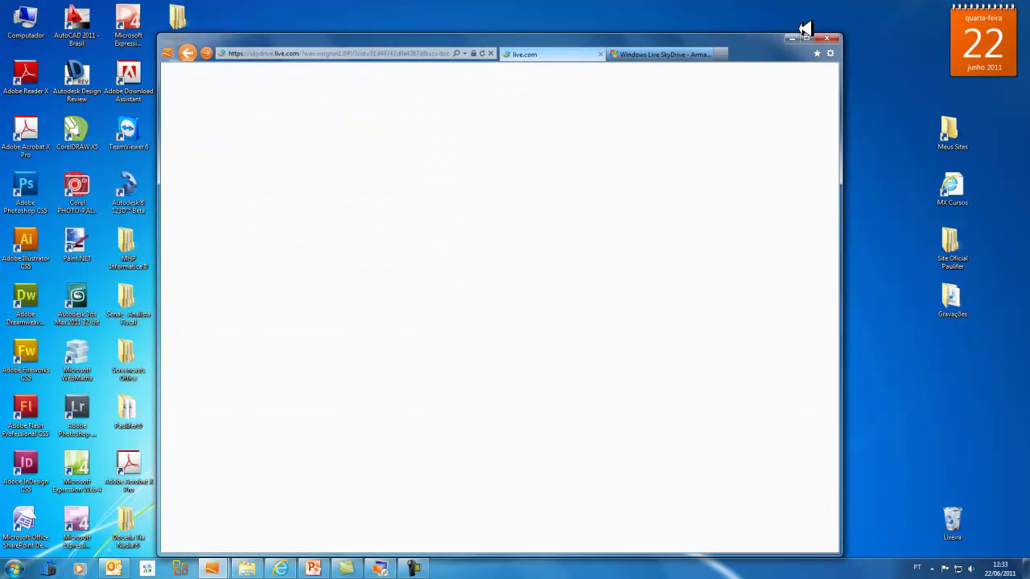
pyautogui.click(810, 39)
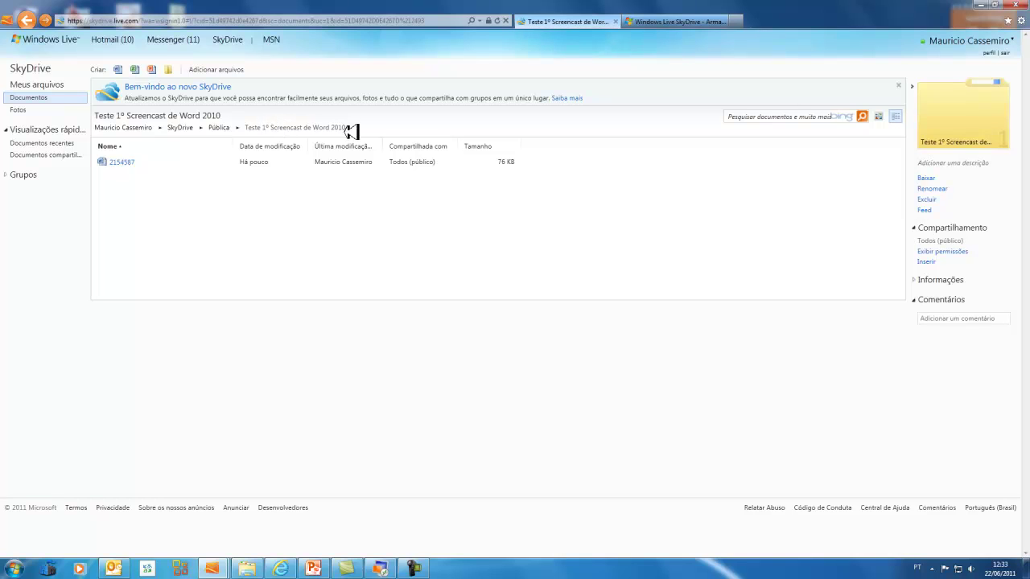
# Open the uploaded document 2154587 in Word Web App, review its page and dismiss the mail notification.
pyautogui.click(127, 162)
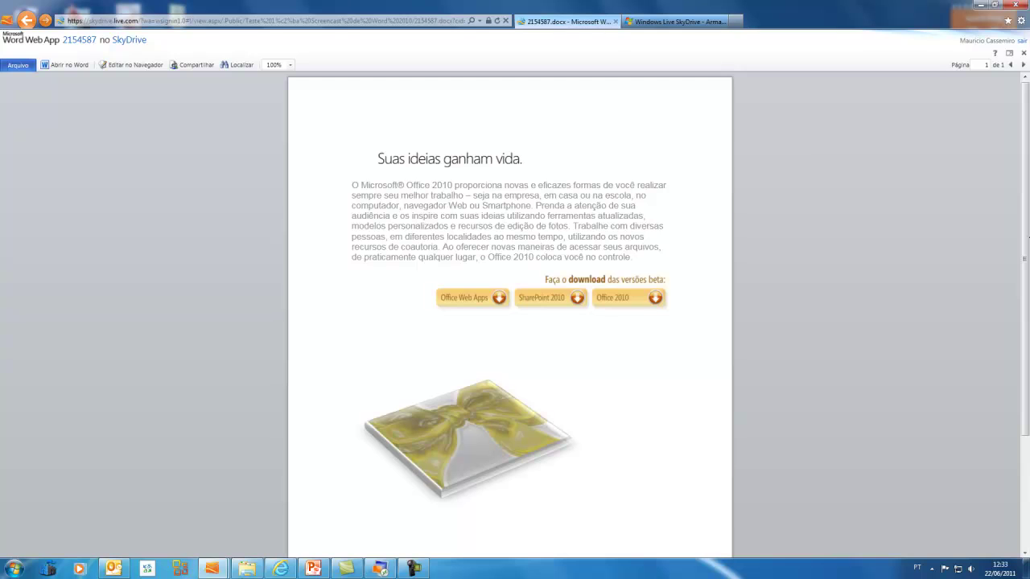
pyautogui.moveTo(1024, 230)
pyautogui.mouseDown()
pyautogui.moveTo(1024, 277)
pyautogui.moveTo(1024, 231)
pyautogui.mouseUp()
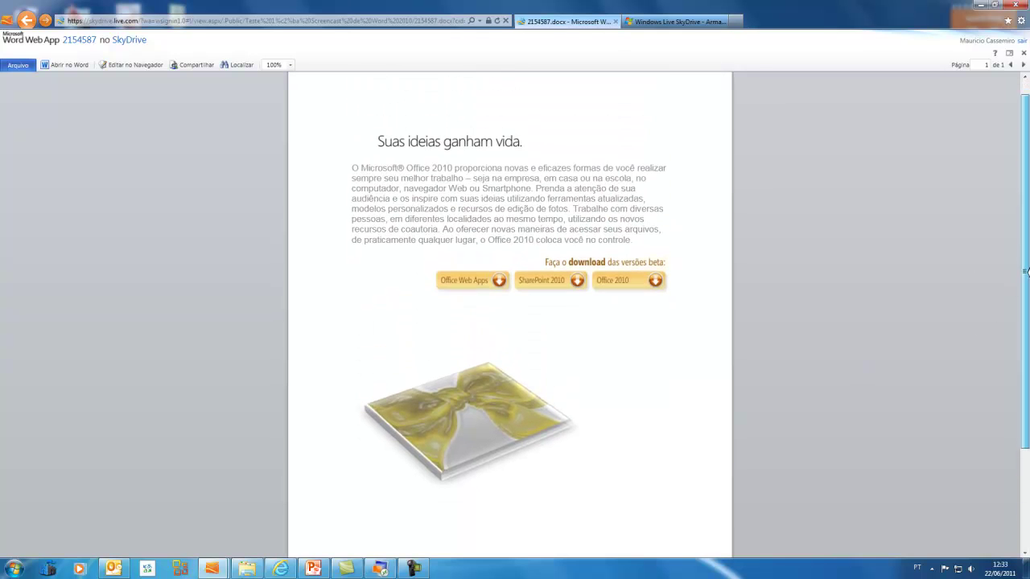
pyautogui.moveTo(1025, 272); pyautogui.dragTo(1026, 256)
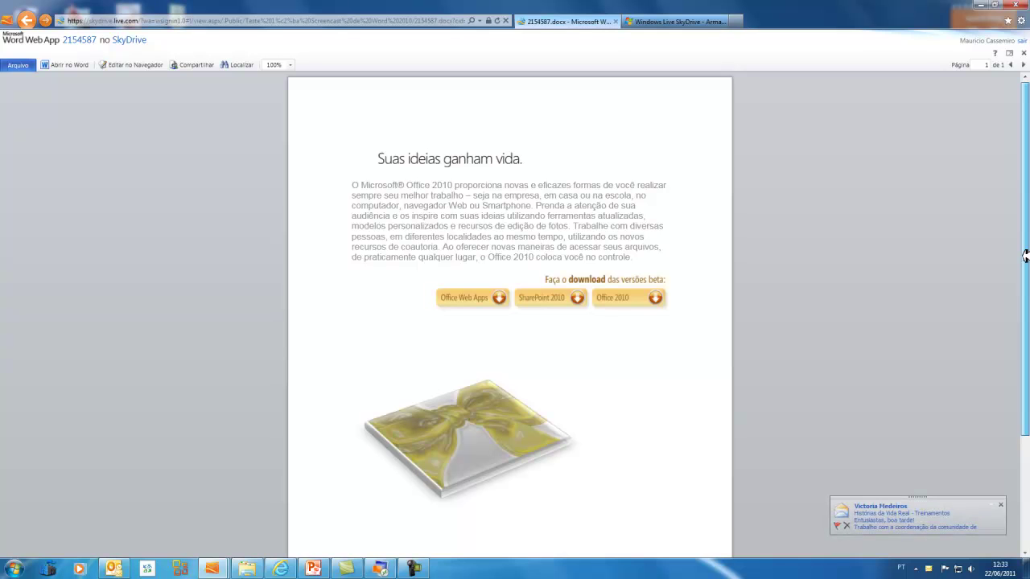
pyautogui.click(1000, 504)
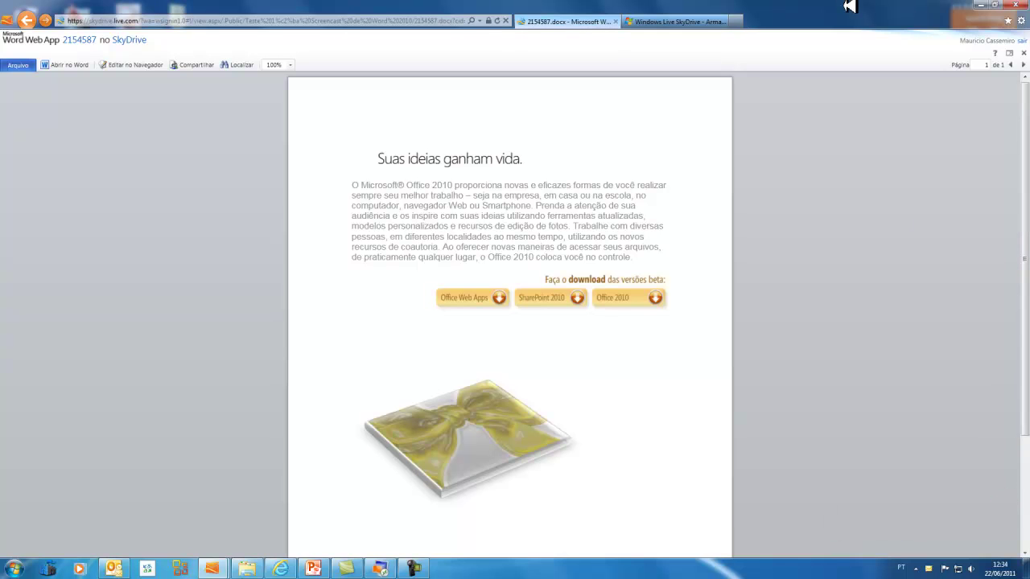
# Dock the Word Web App window to the right half of the screen, leaving the desktop's document icon accessible.
pyautogui.moveTo(901, 13); pyautogui.dragTo(348, 77)
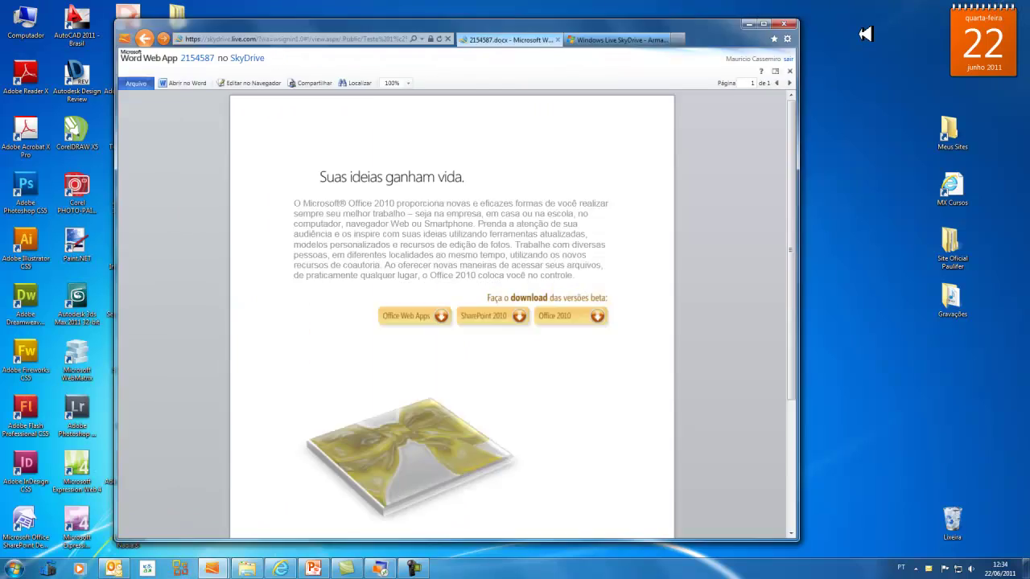
pyautogui.press('super+Right')
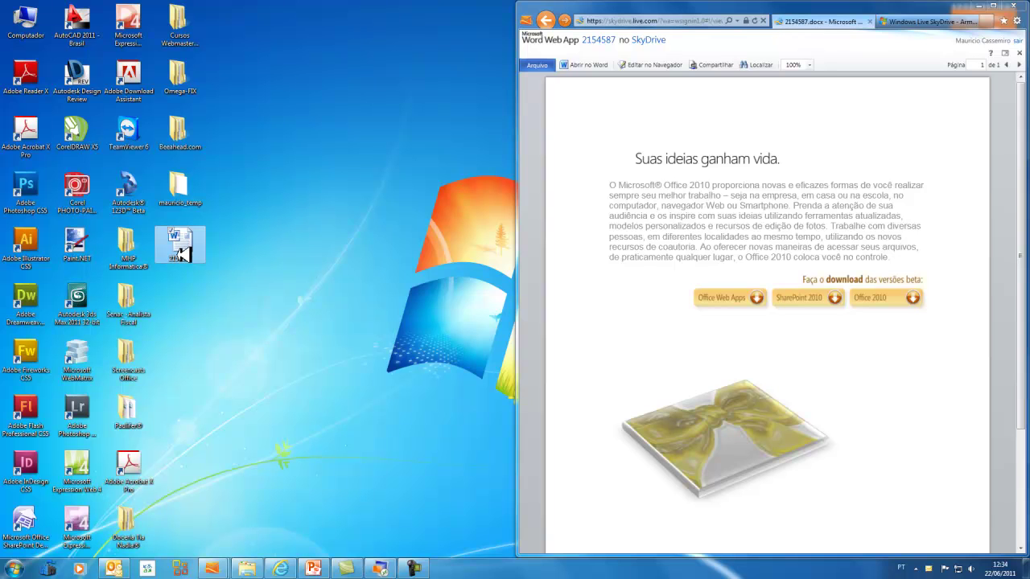
# Open the desktop copy of 2154587 in Word, dock it beside the Word Web App window at 110% zoom and compare both pages.
pyautogui.doubleClick(181, 251)
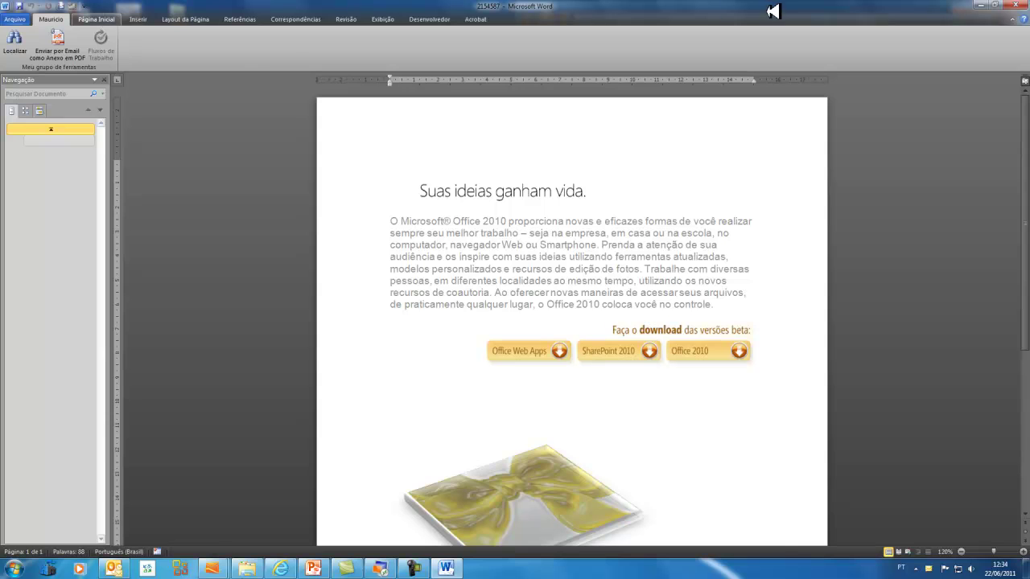
pyautogui.moveTo(809, 9); pyautogui.dragTo(1, 179)
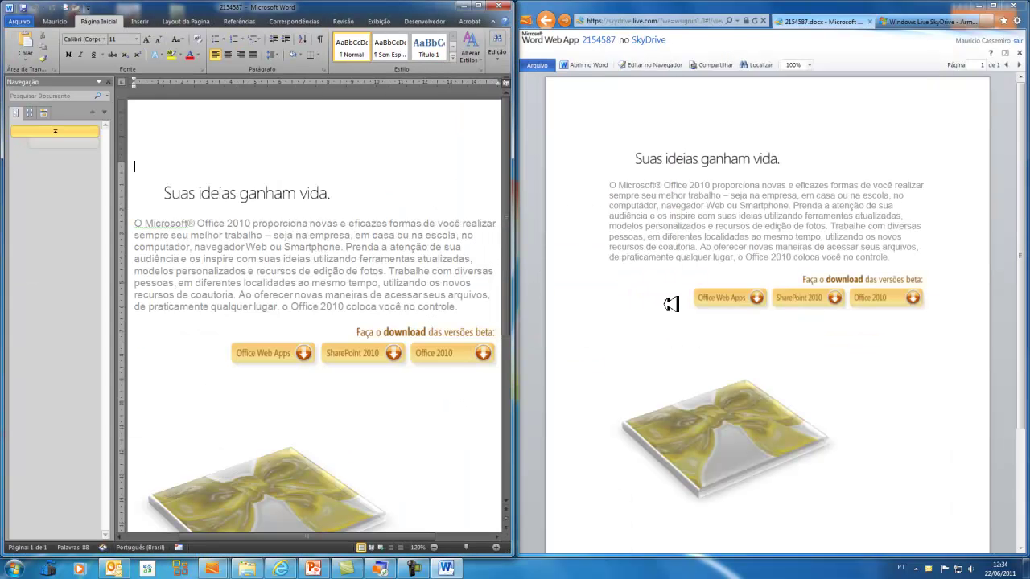
pyautogui.click(434, 547)
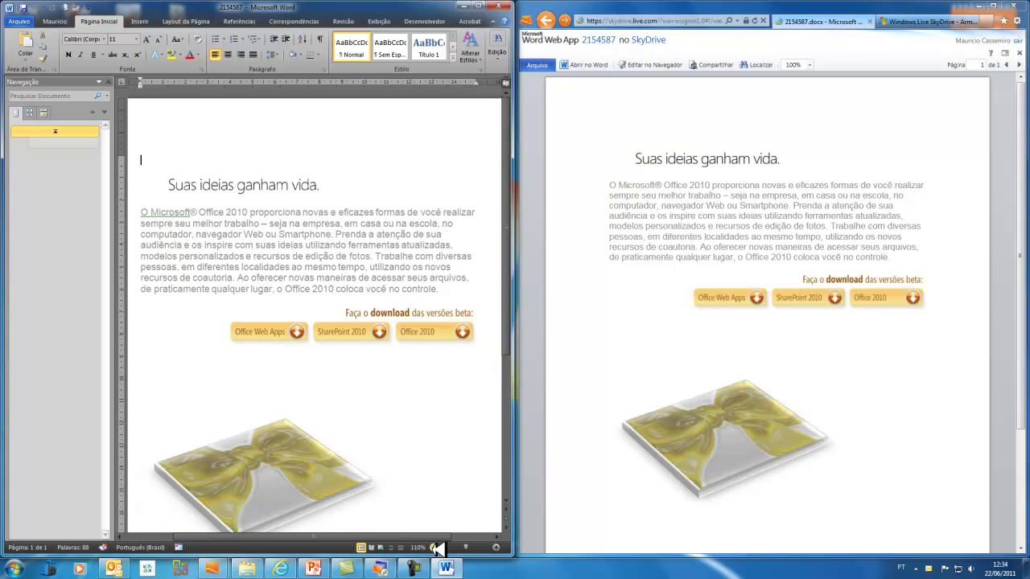
pyautogui.scroll(-1, 515, 298)
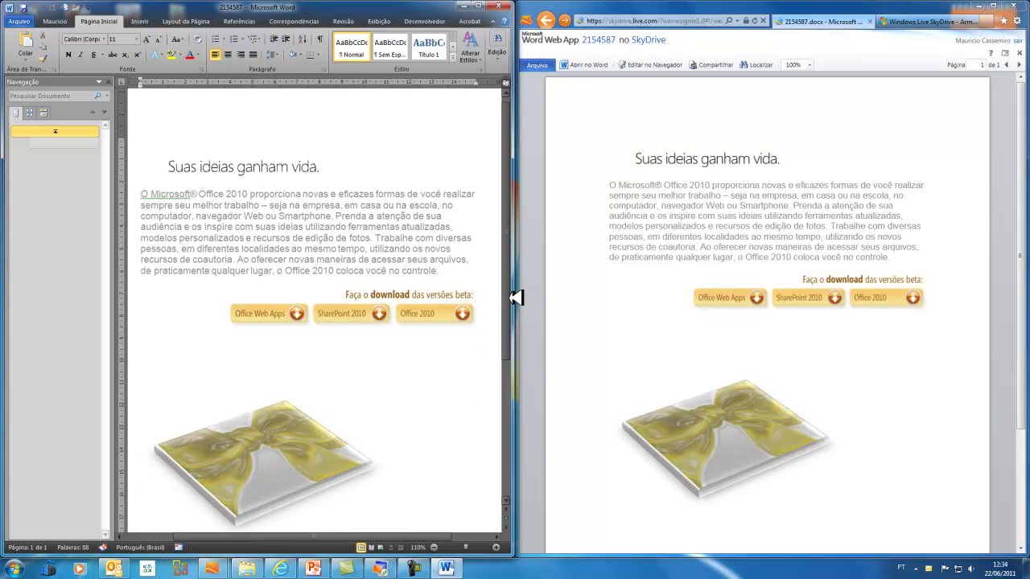
pyautogui.scroll(-1, 515, 299)
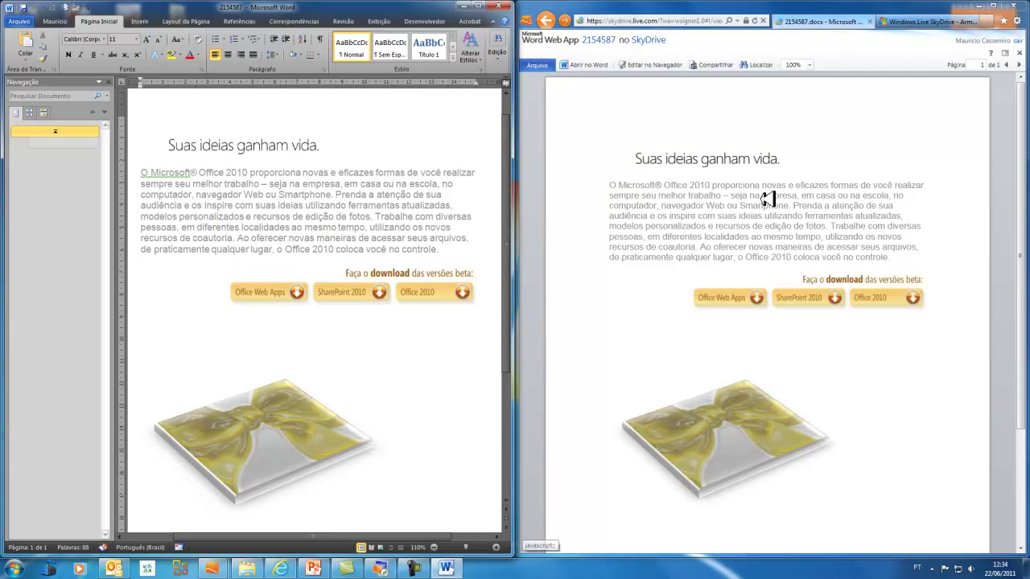
pyautogui.scroll(1, 496, 201)
pyautogui.scroll(-3, 496, 201)
pyautogui.scroll(2, 496, 259)
pyautogui.moveTo(1022, 181); pyautogui.dragTo(1024, 208)
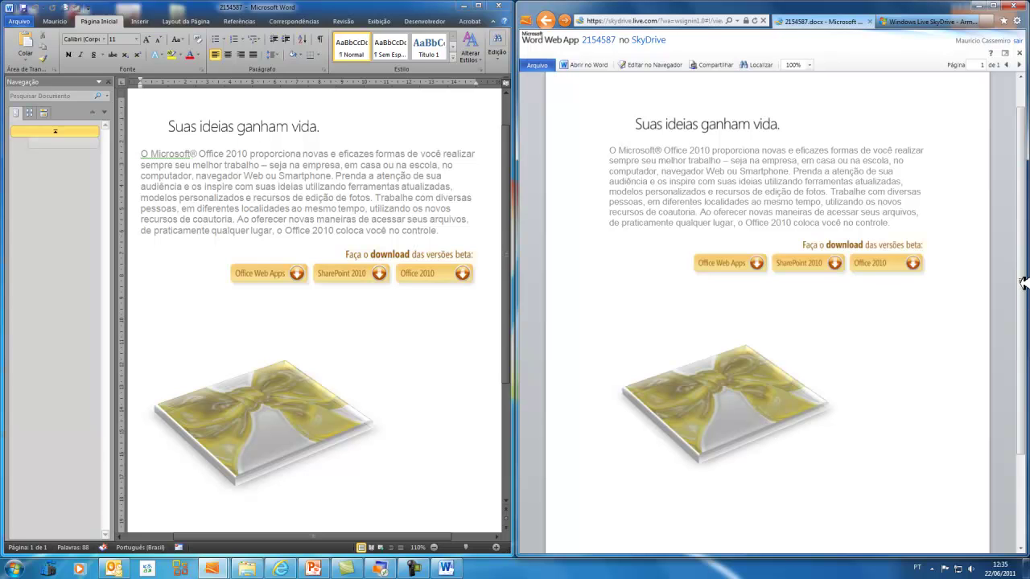
# Minimize the desktop Word window and open the document for browser editing in the maximized Word Web App window.
pyautogui.moveTo(350, 9); pyautogui.dragTo(587, 2)
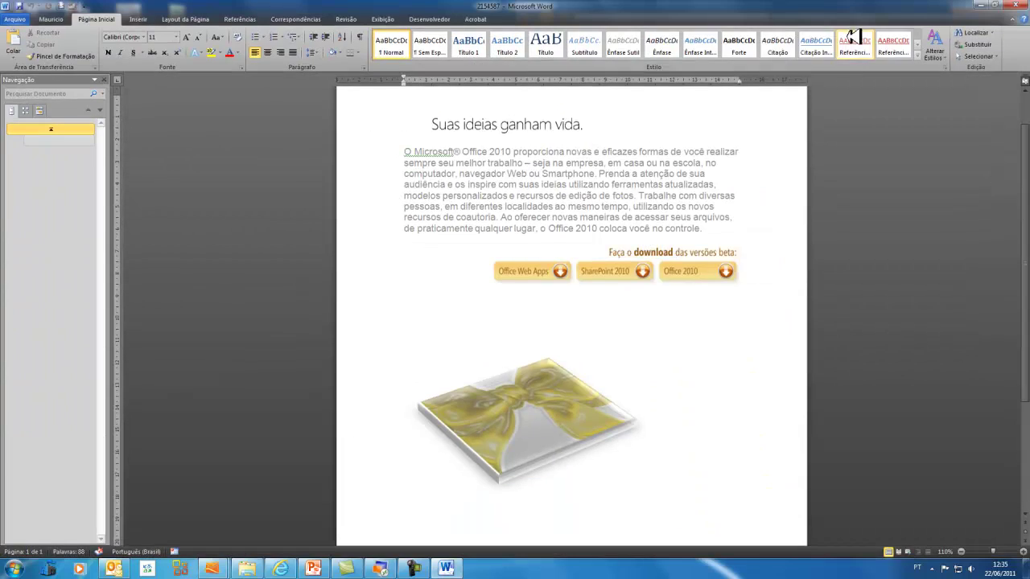
pyautogui.click(981, 5)
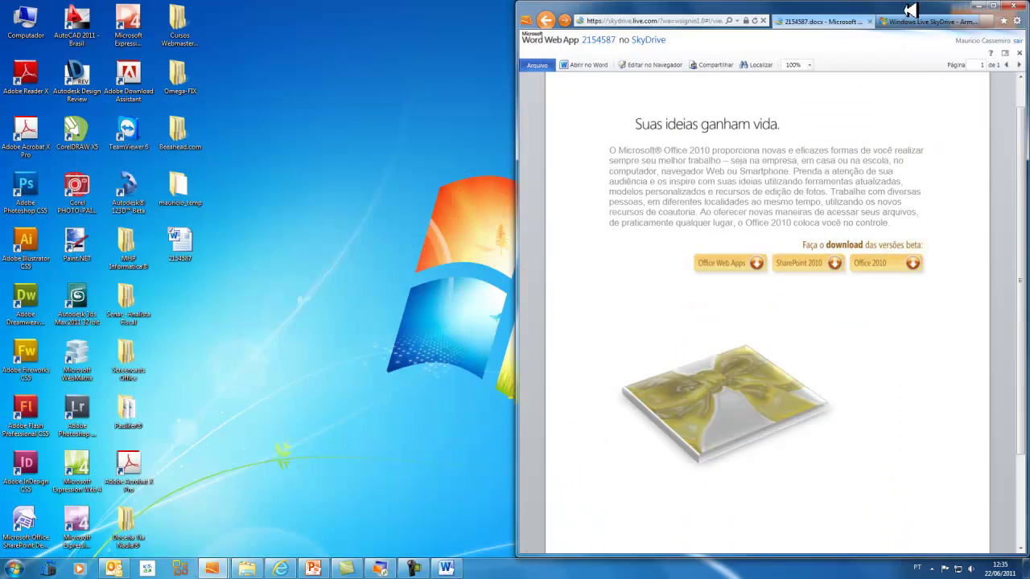
pyautogui.doubleClick(908, 10)
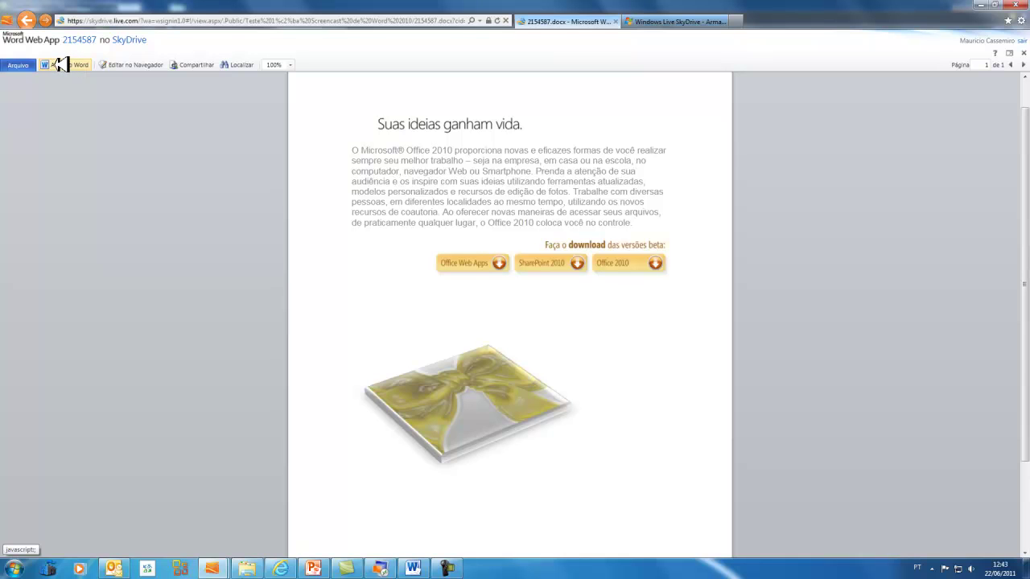
pyautogui.click(136, 65)
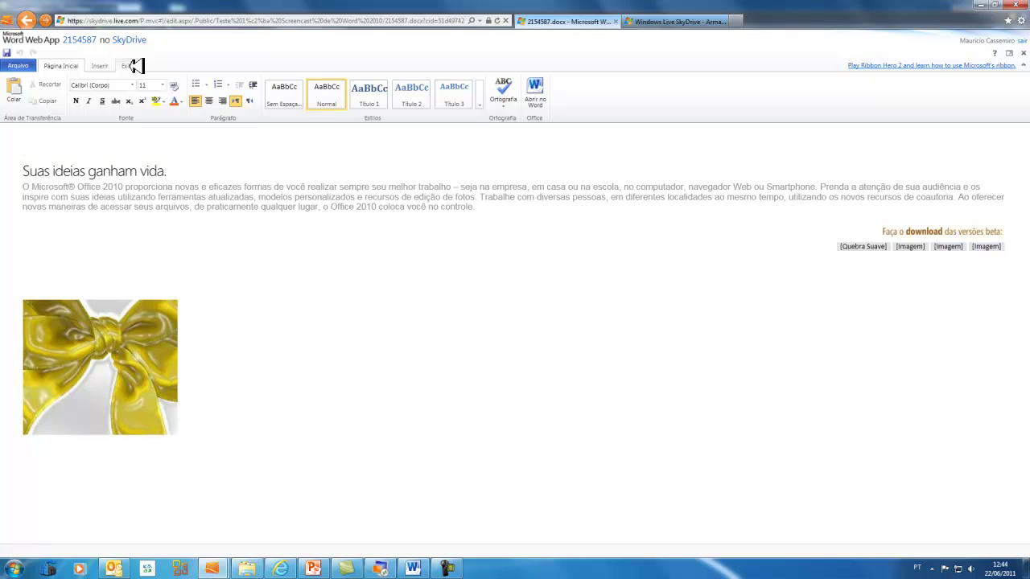
# Select the ribbon bow picture and reduce its scale, accepting the possible loss of formatting.
pyautogui.click(134, 333)
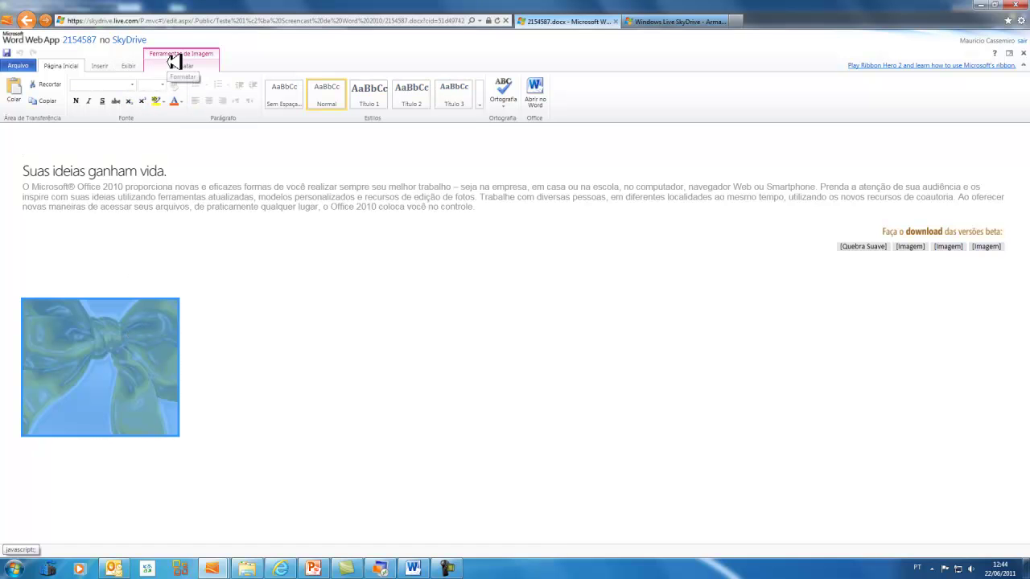
pyautogui.click(172, 64)
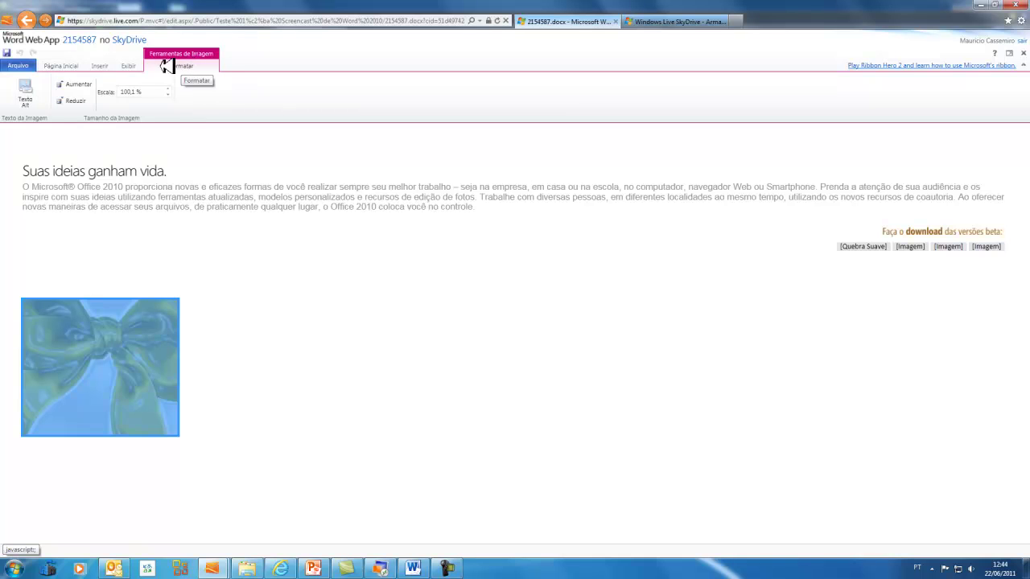
pyautogui.click(83, 99)
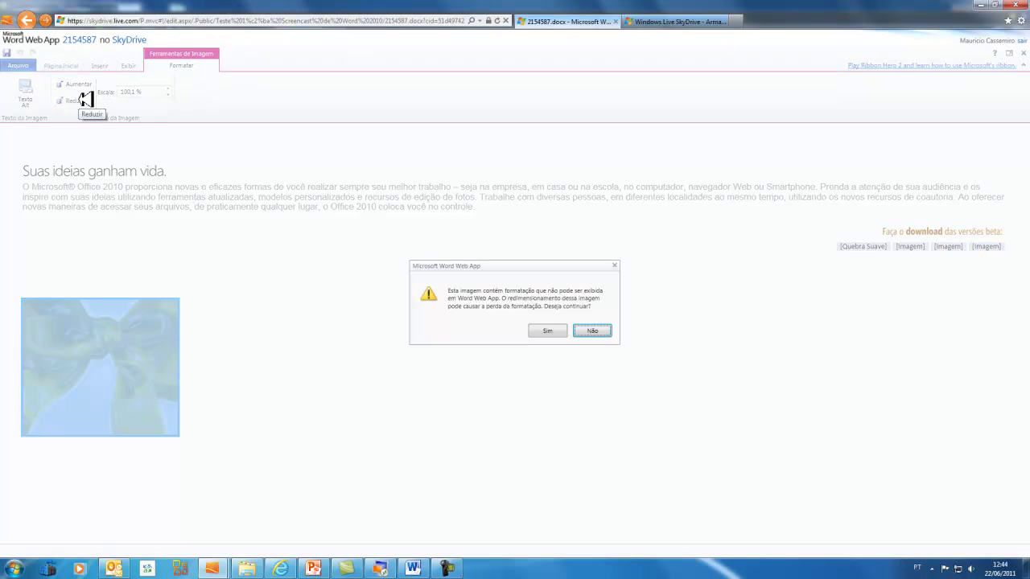
pyautogui.click(549, 328)
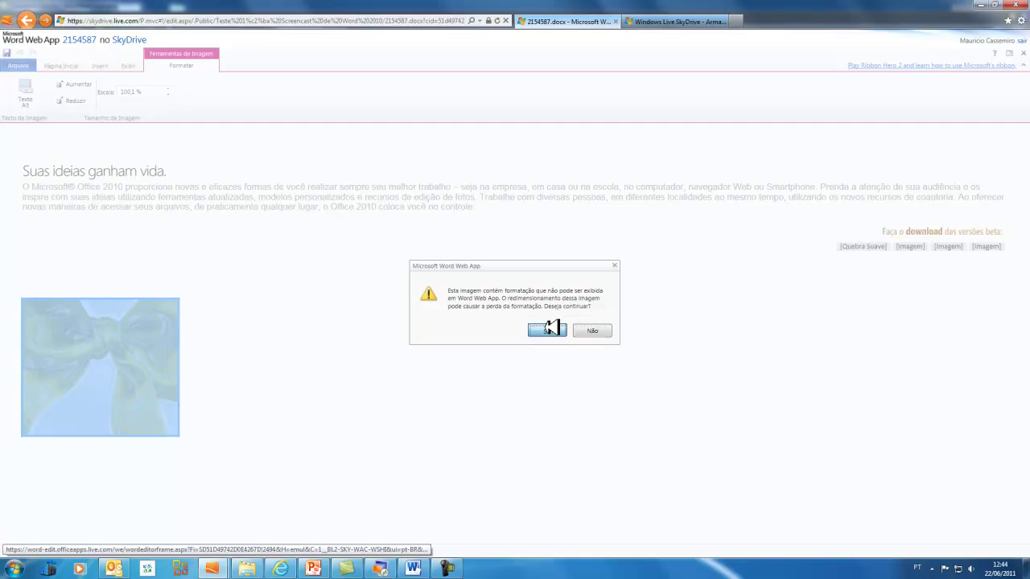
pyautogui.click(172, 94)
pyautogui.click(171, 94)
pyautogui.click(171, 94)
# Search the clip art for "animal" and replace the selected ribbon picture with the green frog on a black rock.
pyautogui.click(133, 64)
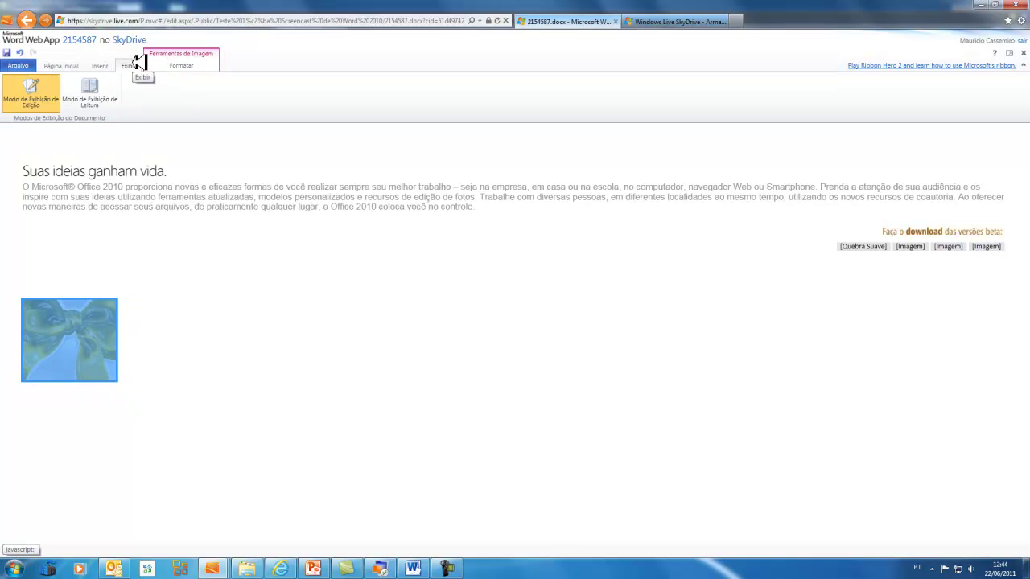
pyautogui.click(97, 64)
pyautogui.click(81, 98)
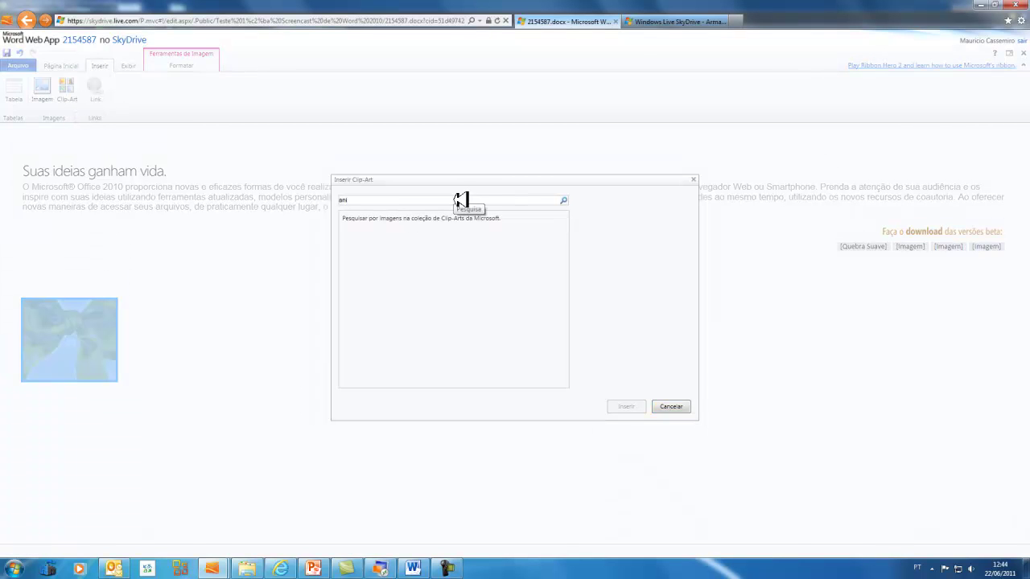
pyautogui.write('animal')
pyautogui.press('Return')
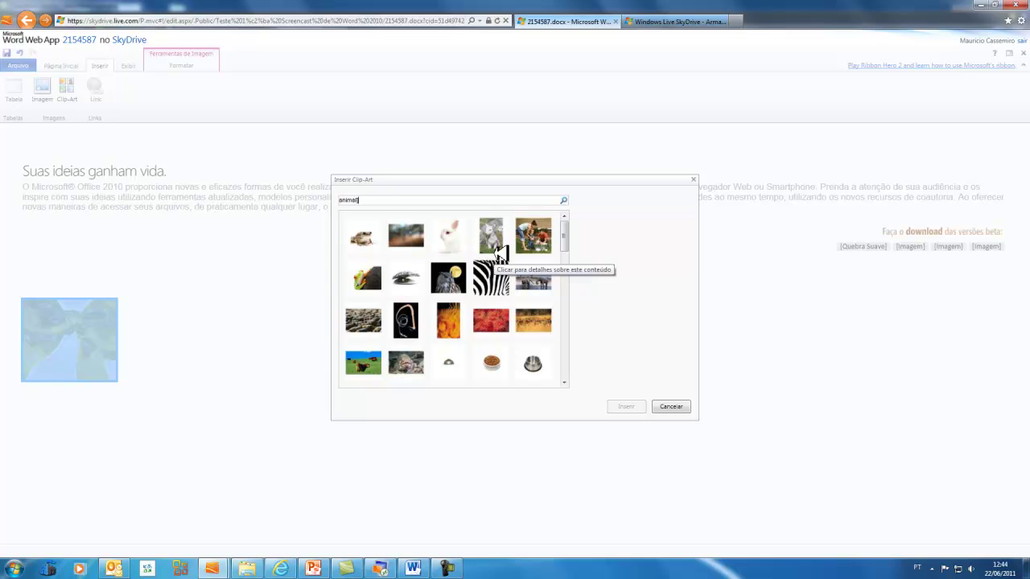
pyautogui.click(374, 283)
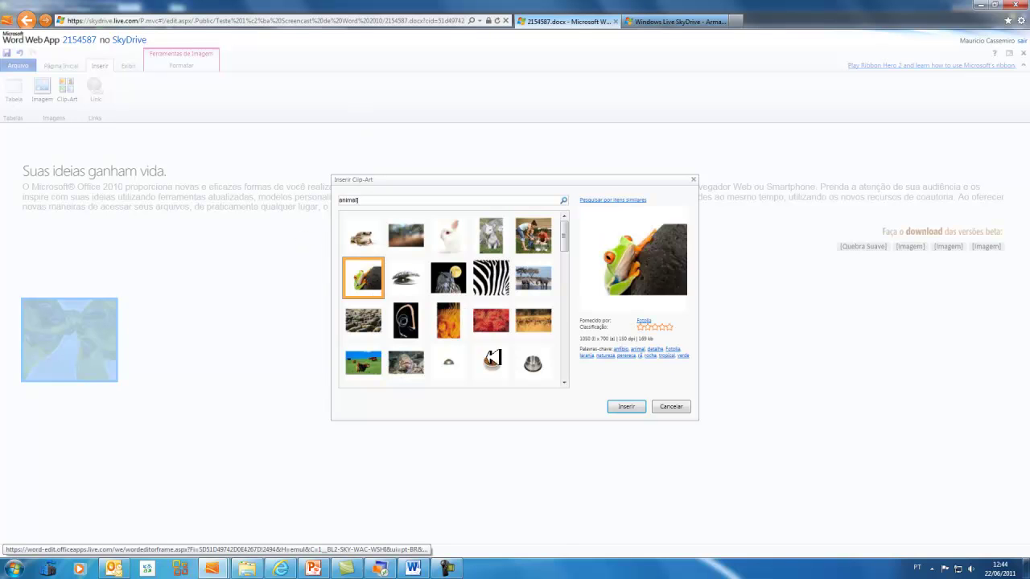
pyautogui.click(632, 405)
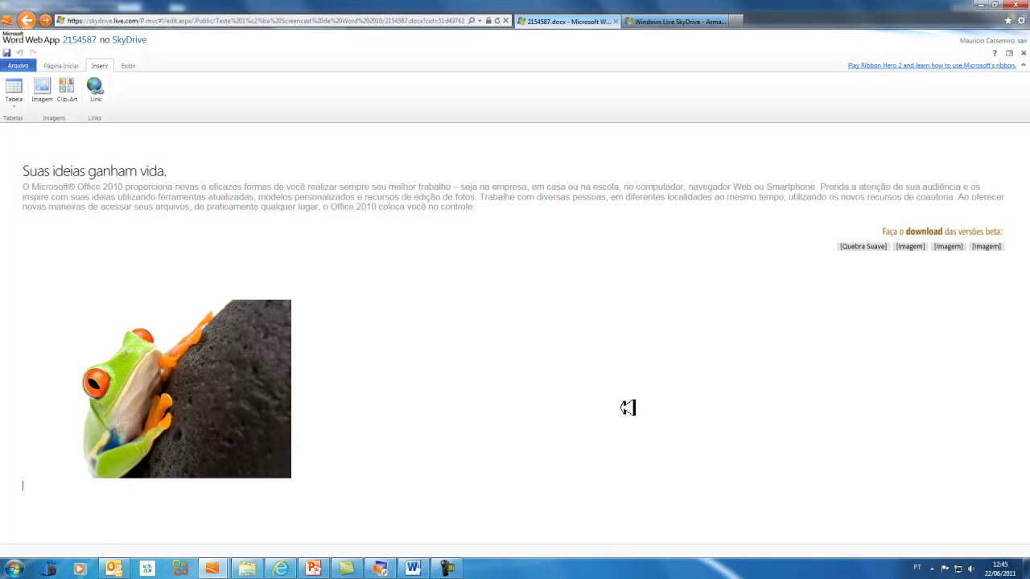
# Select the inserted frog picture and reduce its scale to under half of its inserted size.
pyautogui.click(271, 384)
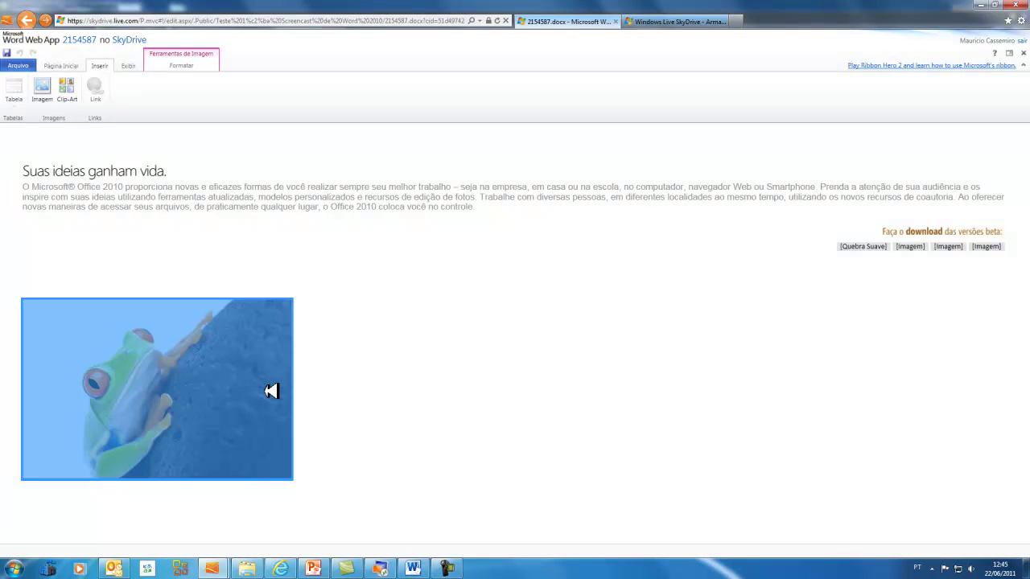
pyautogui.click(174, 65)
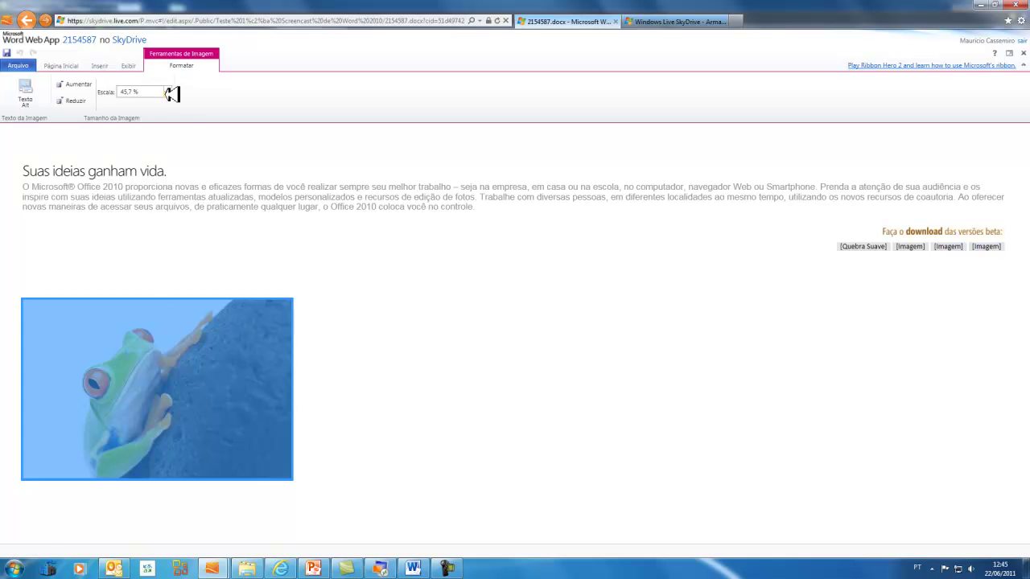
pyautogui.click(170, 94)
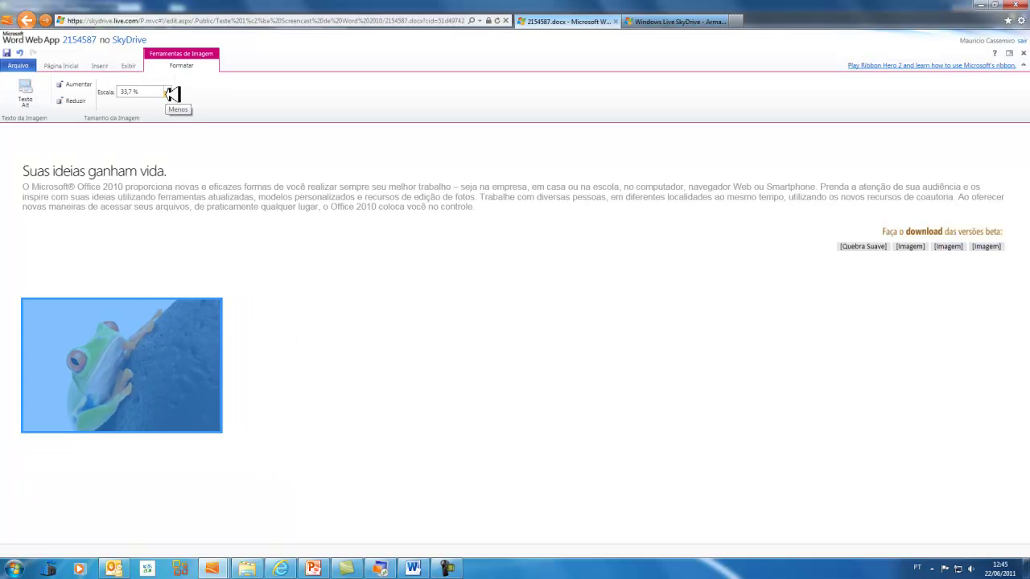
pyautogui.click(103, 65)
# Format the body paragraph below the heading in Arial Black, size 10.
pyautogui.click(65, 66)
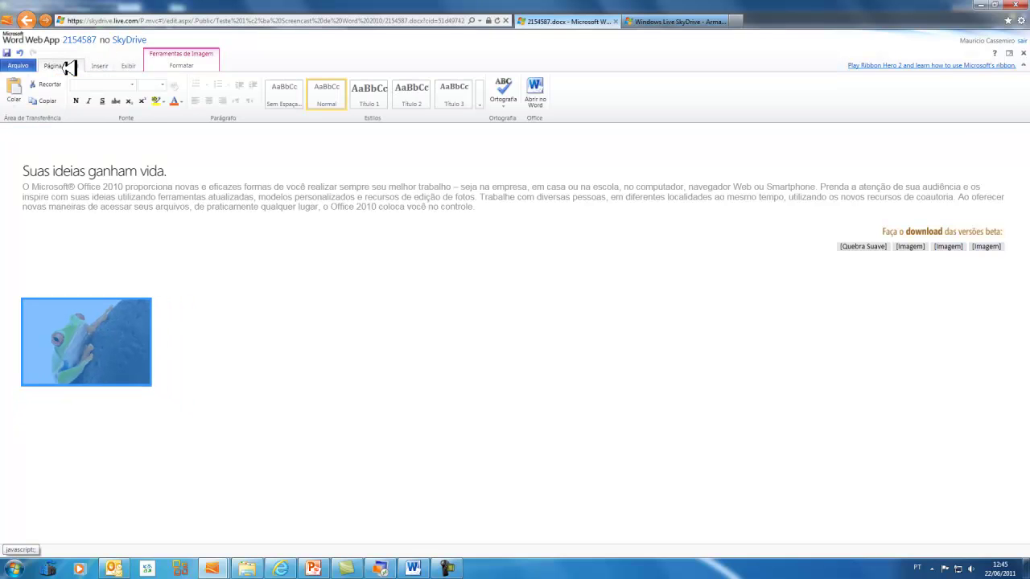
pyautogui.moveTo(482, 208); pyautogui.dragTo(25, 189)
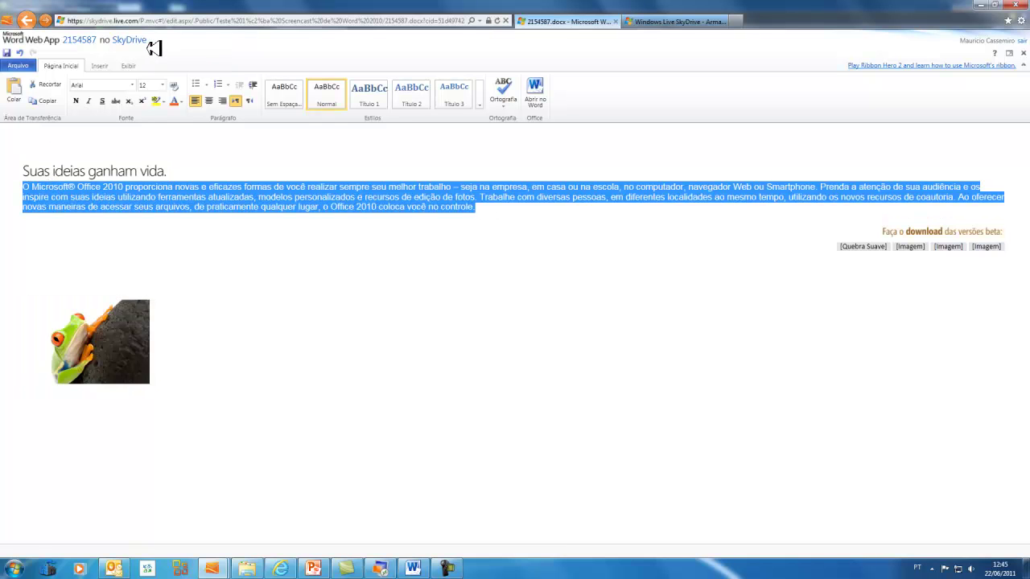
pyautogui.click(165, 84)
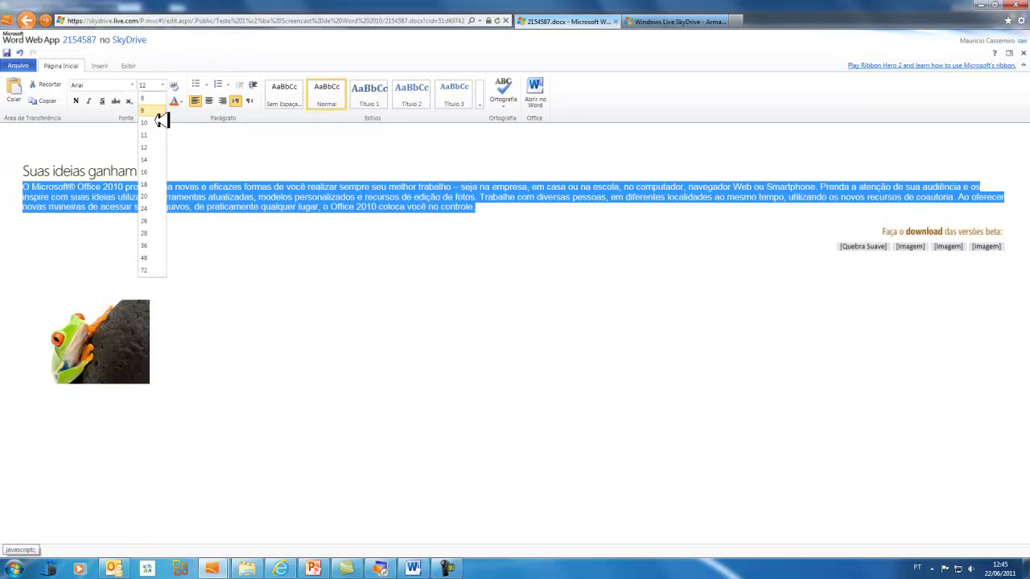
pyautogui.click(153, 125)
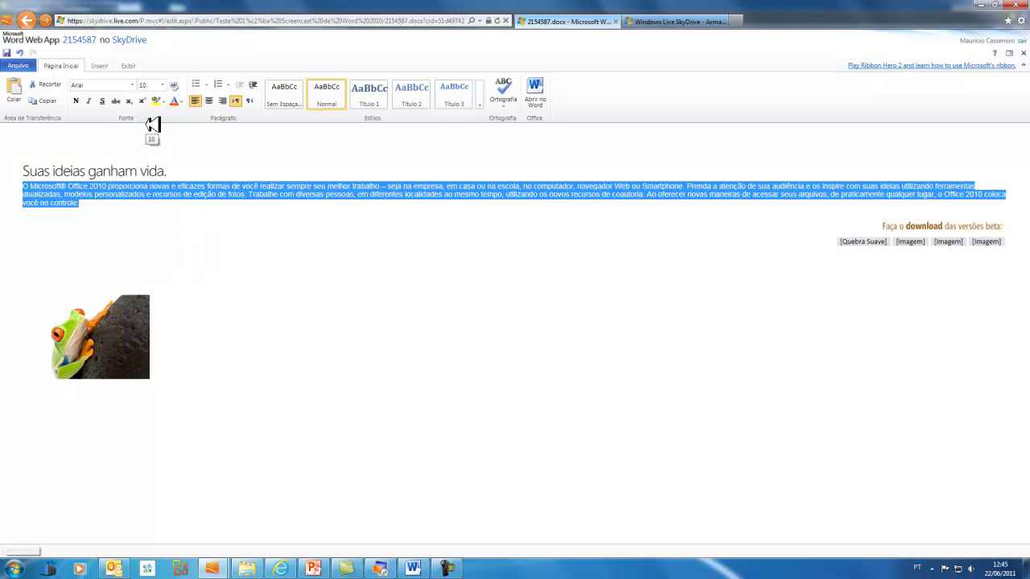
pyautogui.click(133, 85)
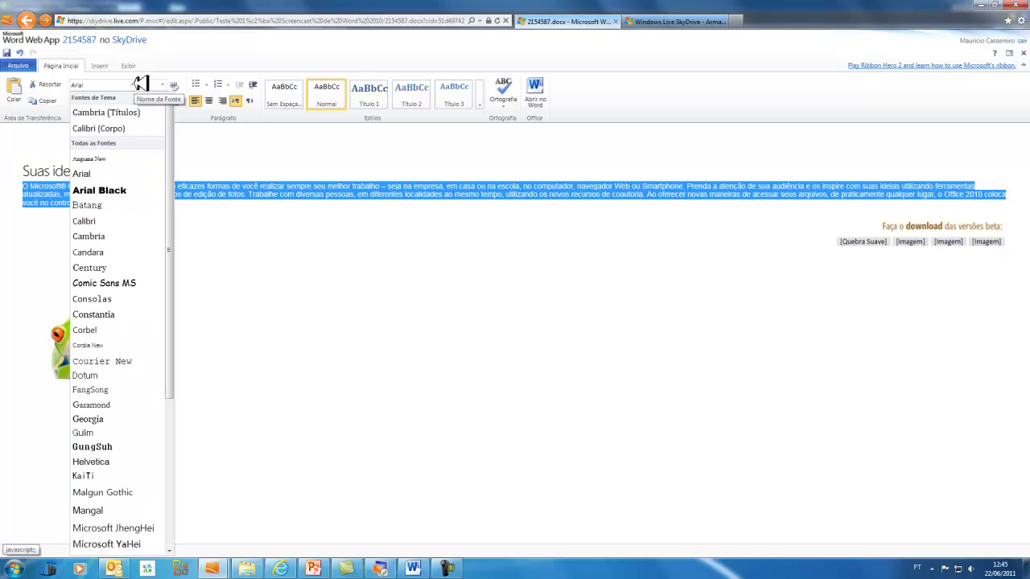
pyautogui.click(122, 190)
# Apply the Título 2 style to the body paragraph and centre it.
pyautogui.click(582, 199)
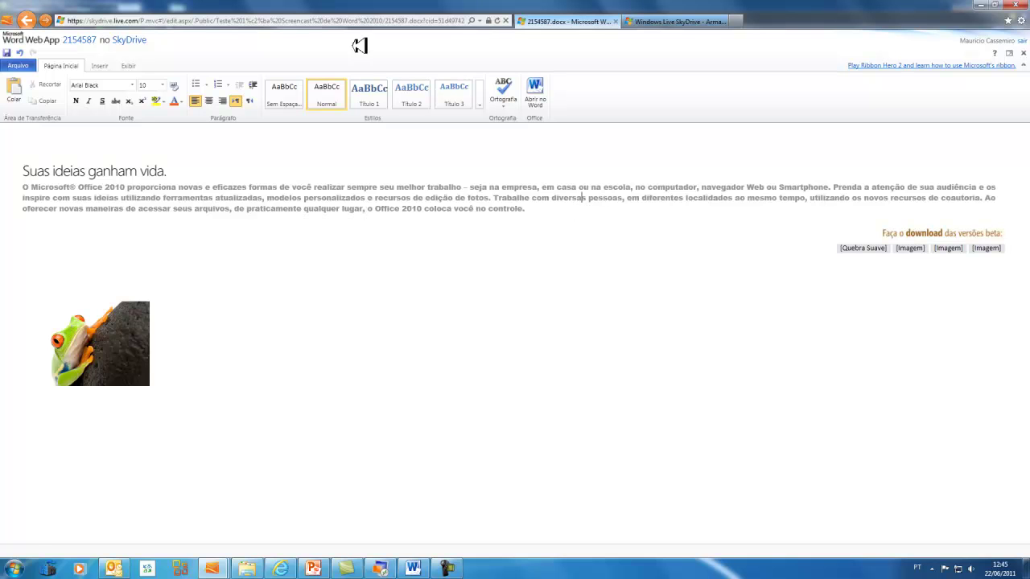
pyautogui.click(375, 95)
pyautogui.click(412, 95)
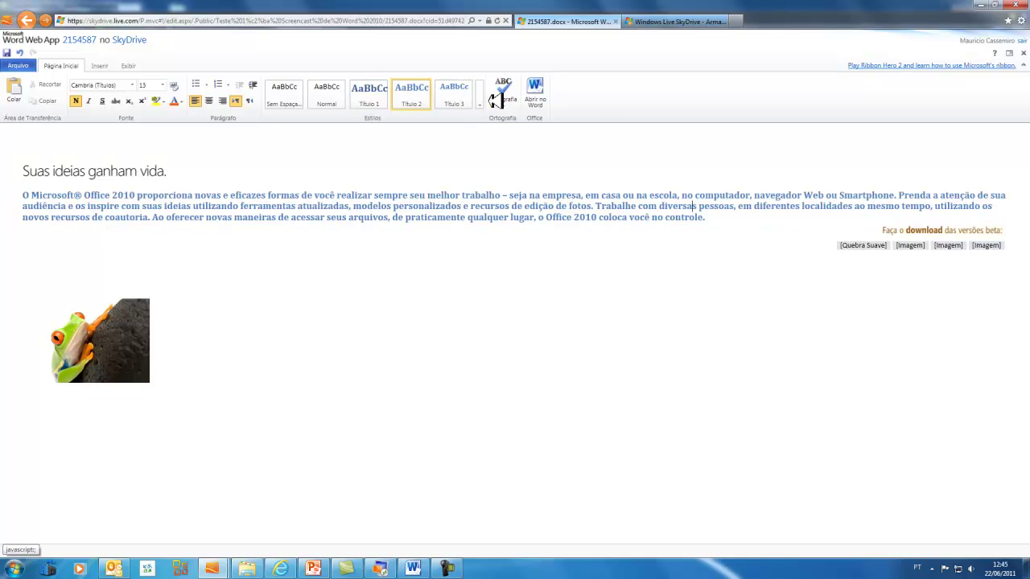
pyautogui.click(506, 96)
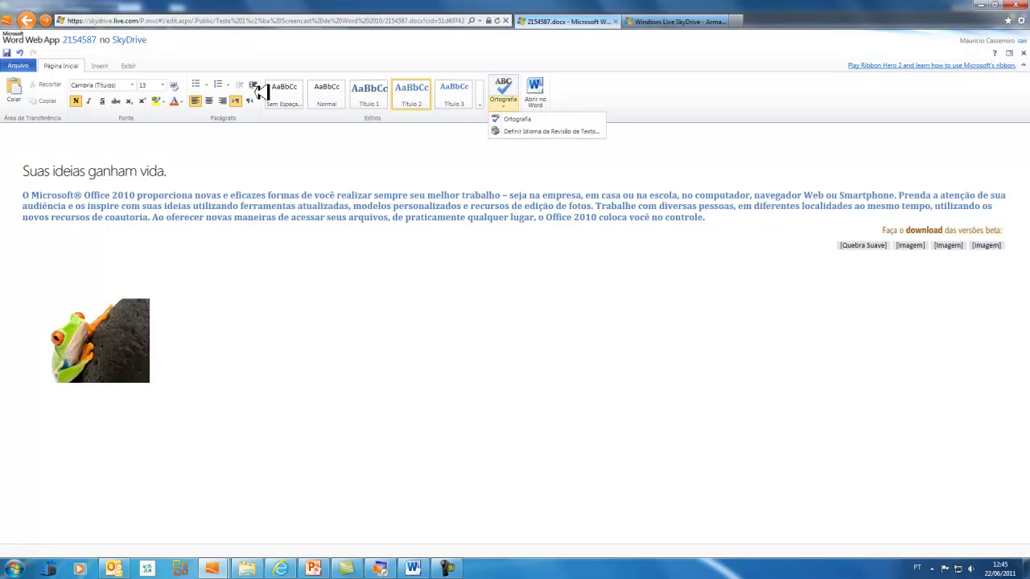
pyautogui.click(211, 99)
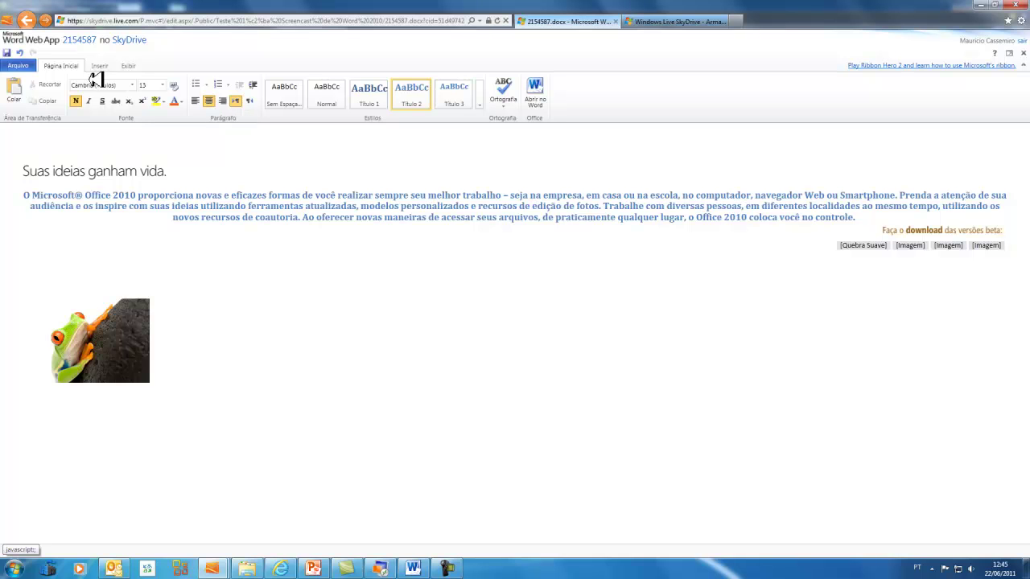
pyautogui.click(27, 64)
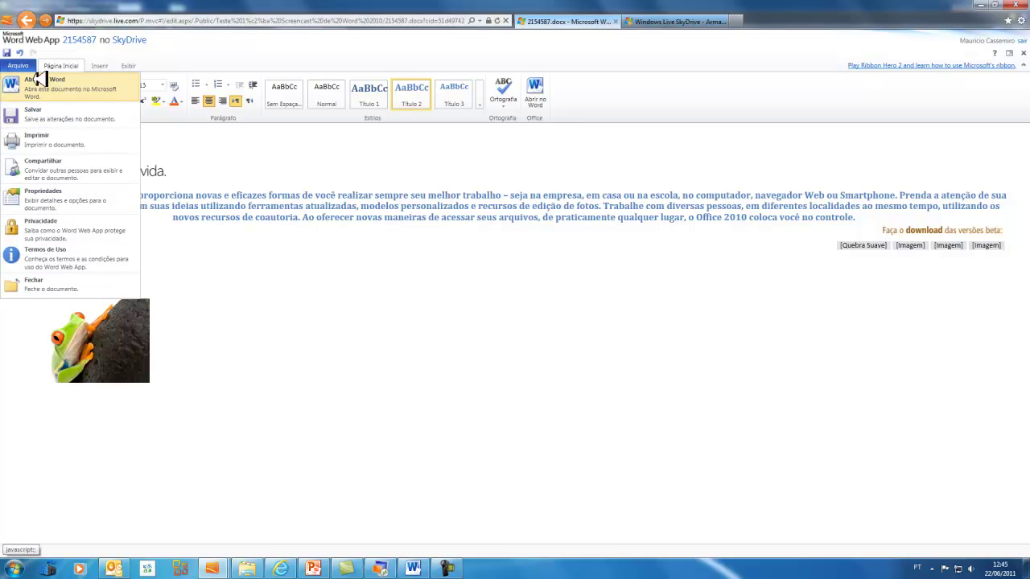
pyautogui.click(71, 48)
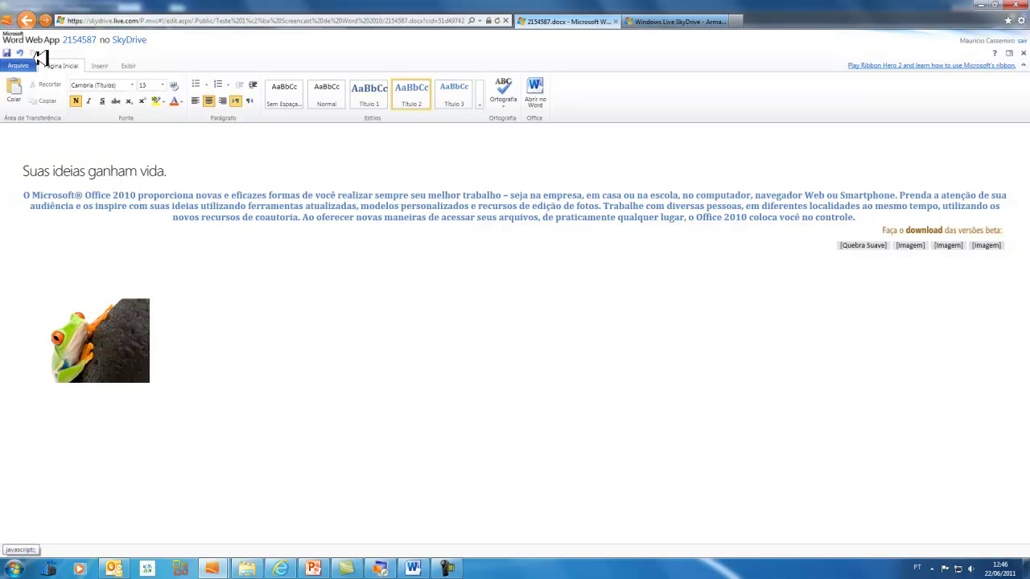
pyautogui.click(24, 66)
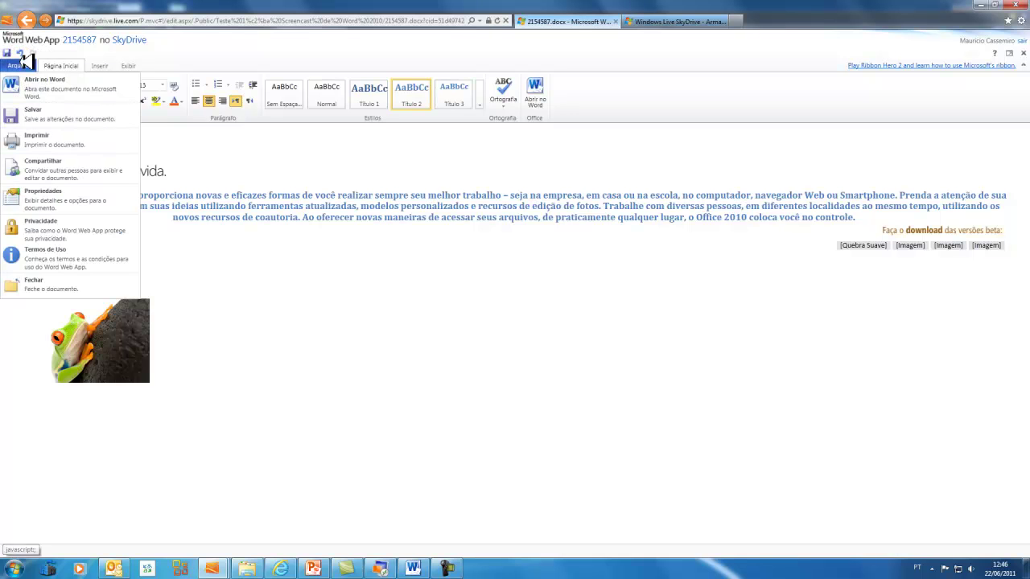
pyautogui.click(26, 64)
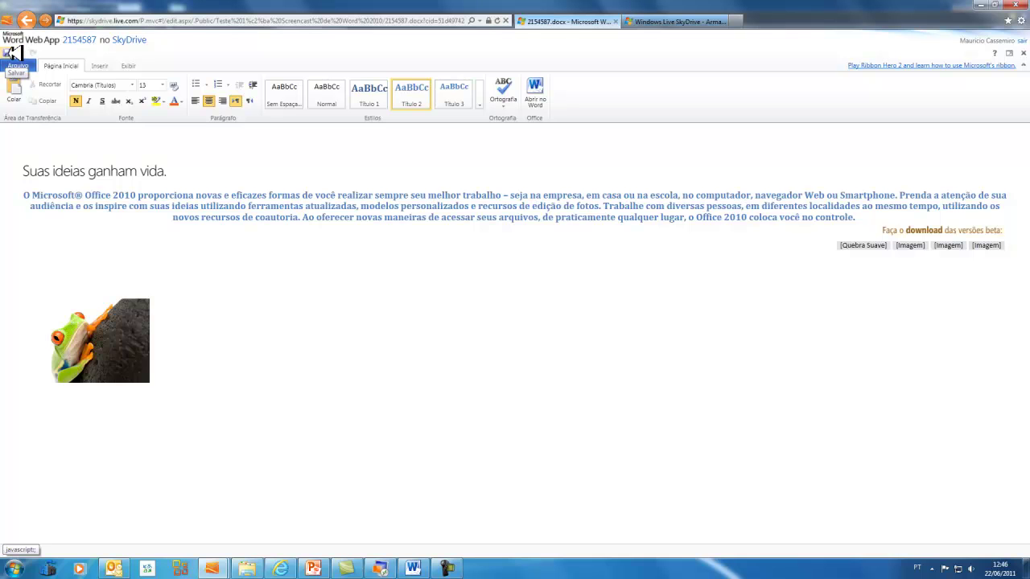
# Save the edited document and close it to return to its SkyDrive folder.
pyautogui.click(10, 53)
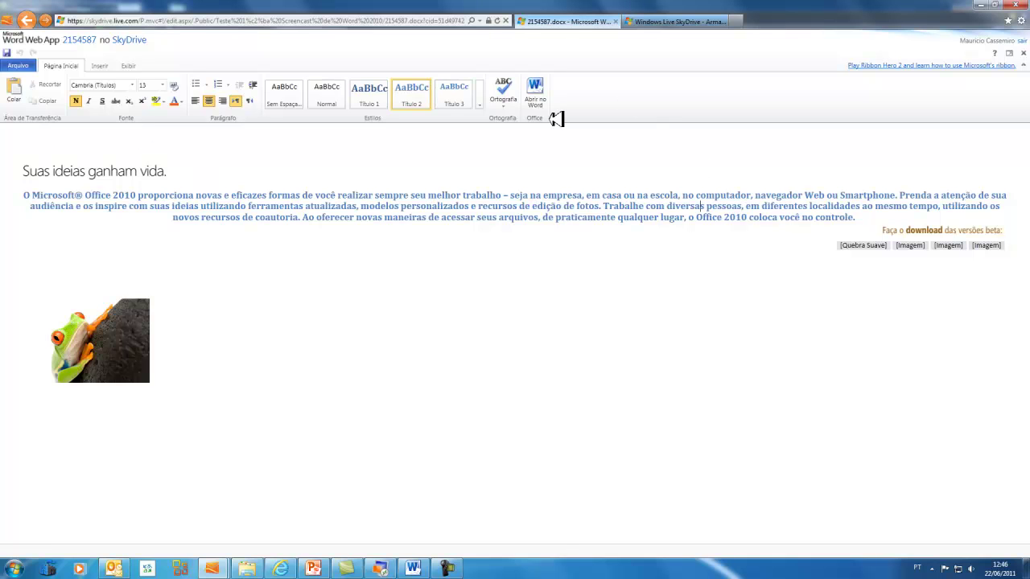
pyautogui.click(19, 65)
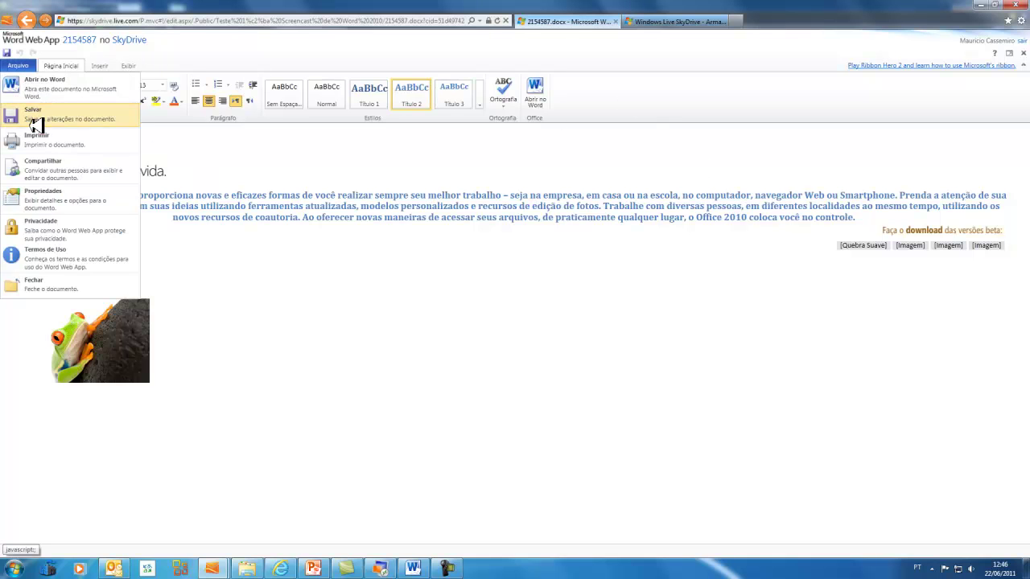
pyautogui.click(37, 287)
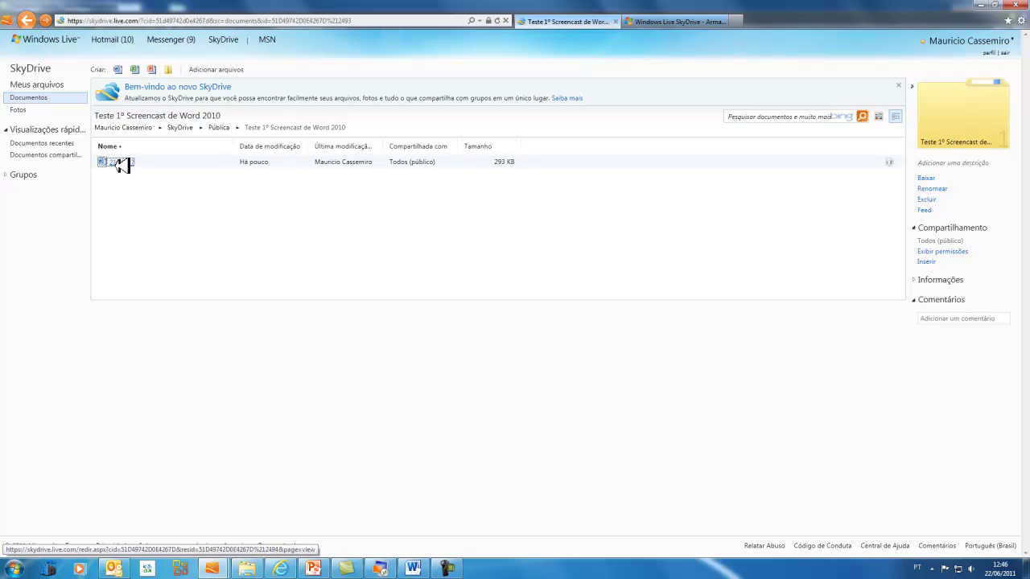
# Reopen the document 2154587 from the SkyDrive folder in reading view and look over the edited page.
pyautogui.click(121, 163)
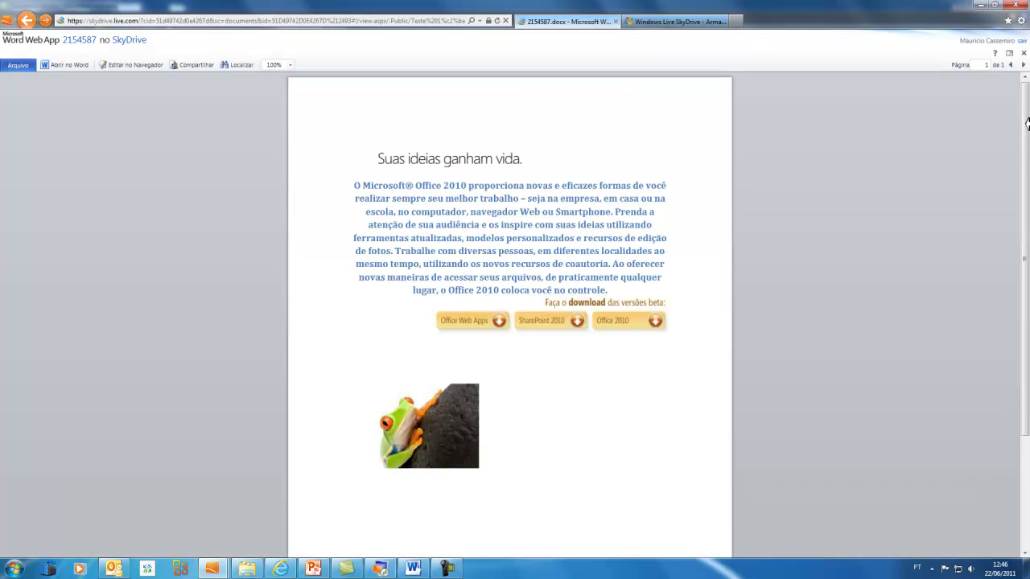
pyautogui.scroll(-4, 1028, 416)
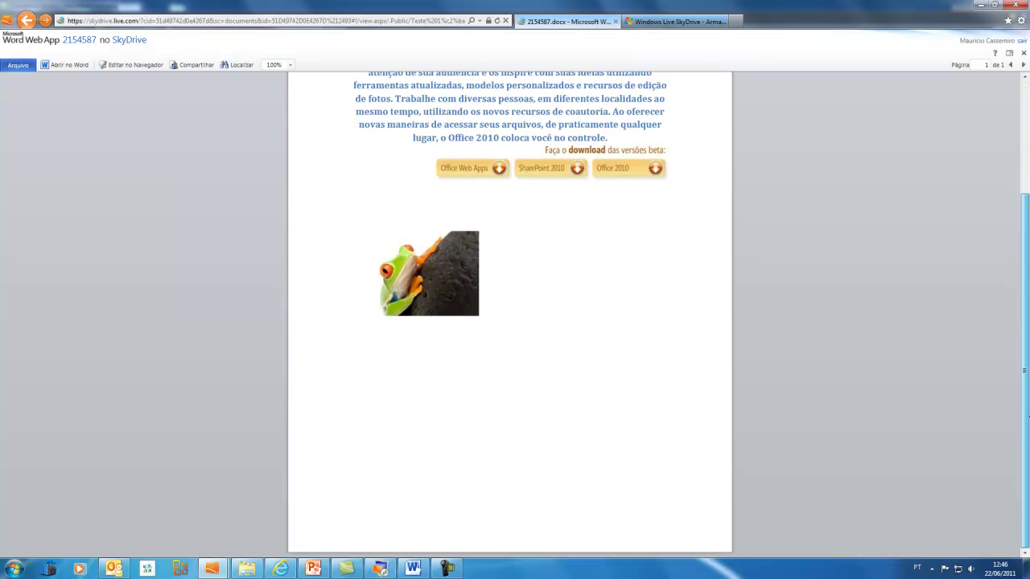
pyautogui.scroll(3, 1023, 285)
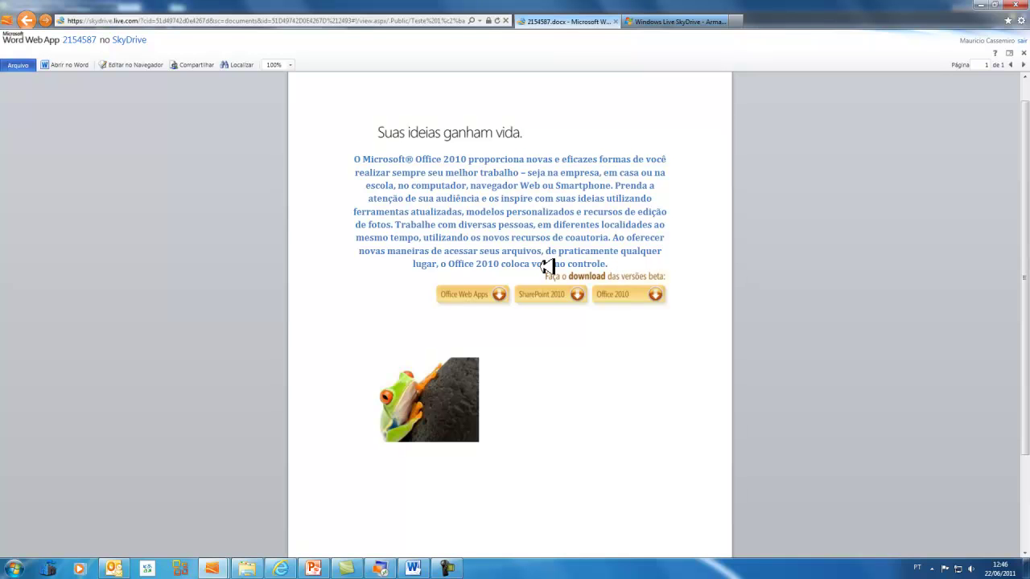
pyautogui.moveTo(1025, 213); pyautogui.dragTo(1021, 156)
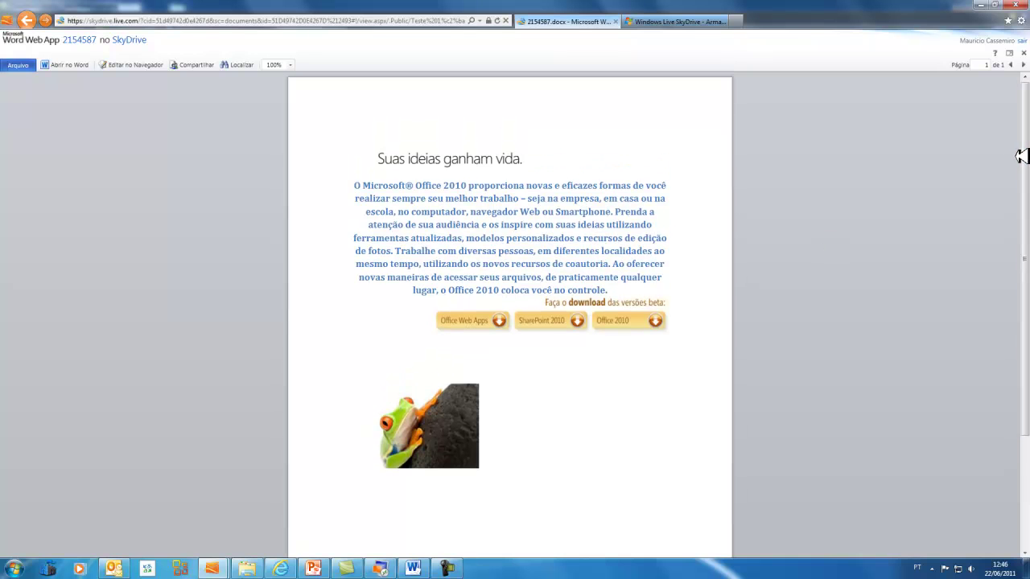